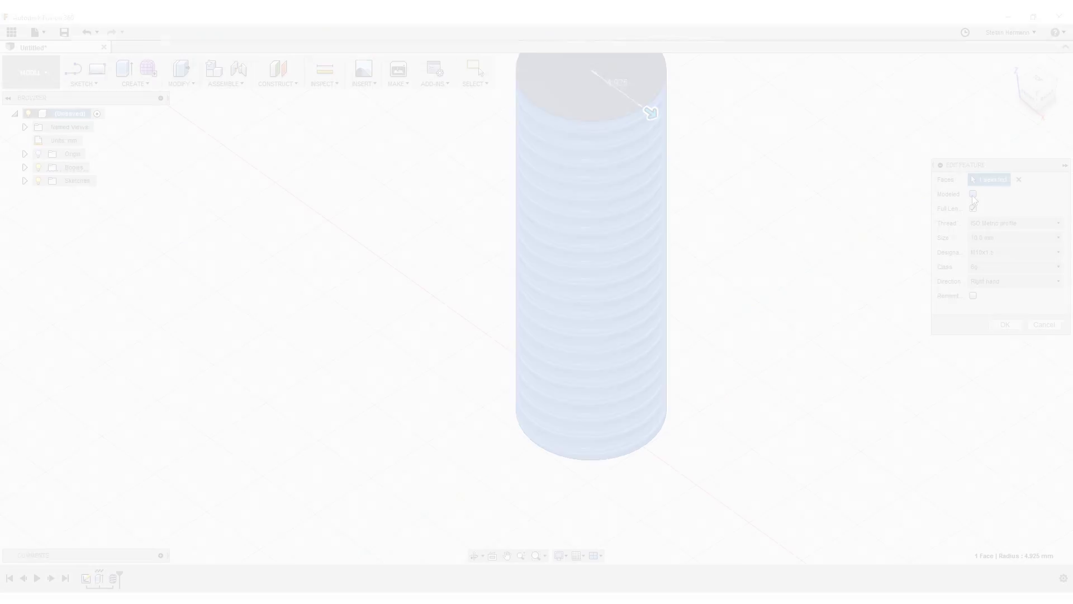
Step: Check Modeled for the bolt's thread and view the bolt from a level front angle
{"action": "left_click", "coordinate": [973, 194]}
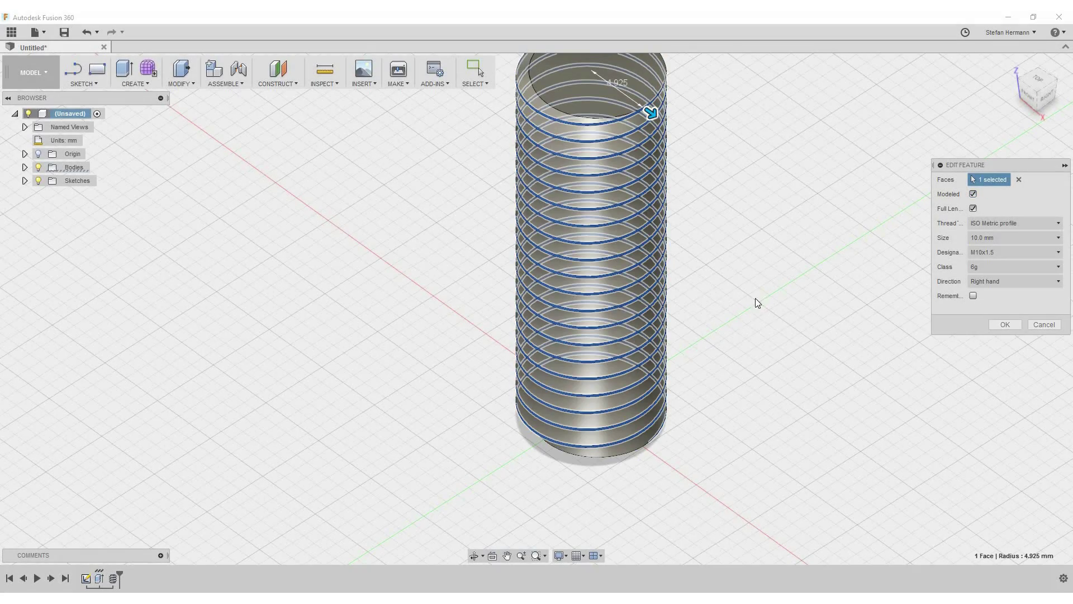
{"action": "middle_click_drag", "start_coordinate": [736, 335], "coordinate": [726, 307], "text": "shift"}
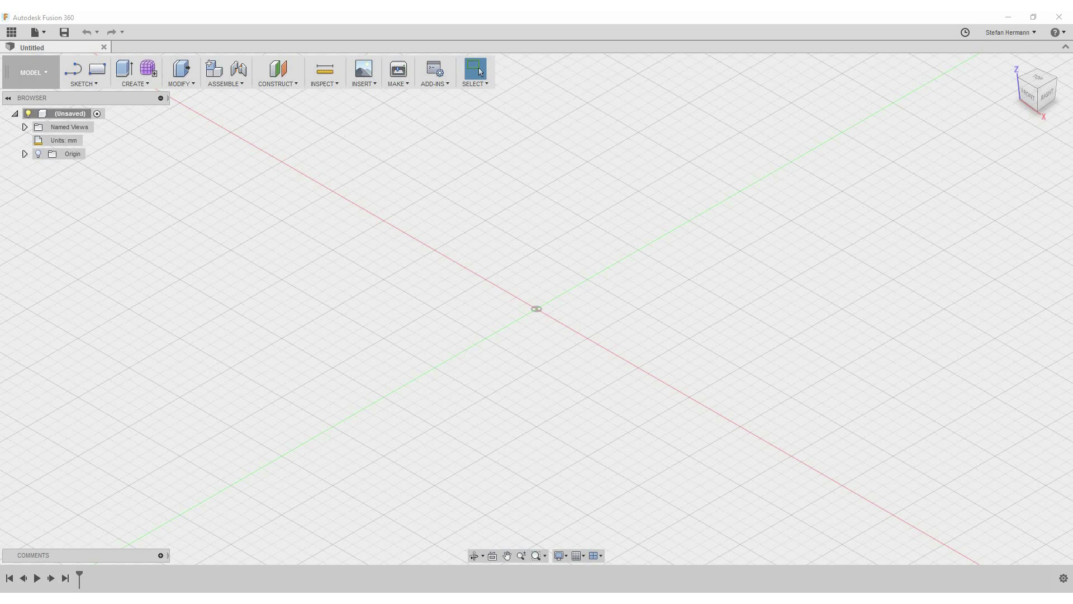
Step: Sketch a 10 mm diameter circle on the XY plane, centred at the origin
{"action": "left_click", "coordinate": [83, 83]}
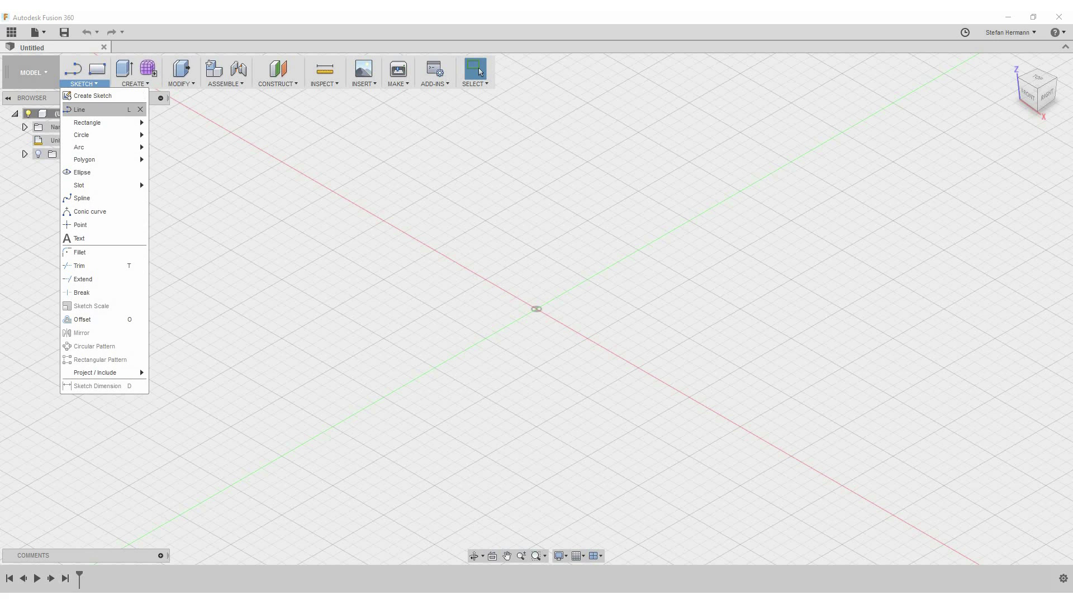
{"action": "mouse_move", "coordinate": [81, 135]}
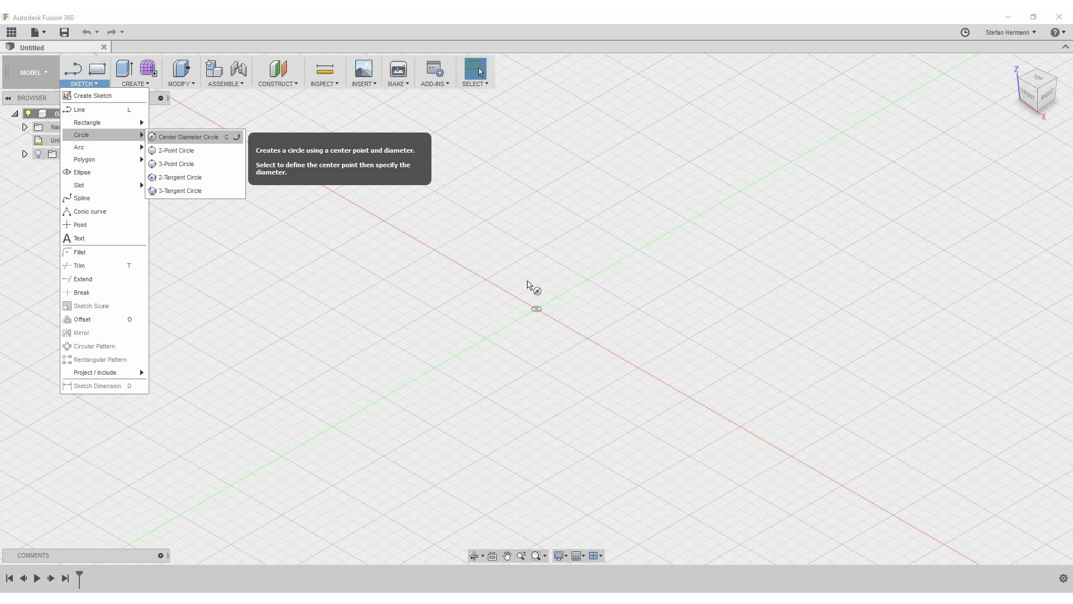
{"action": "left_click", "coordinate": [560, 303]}
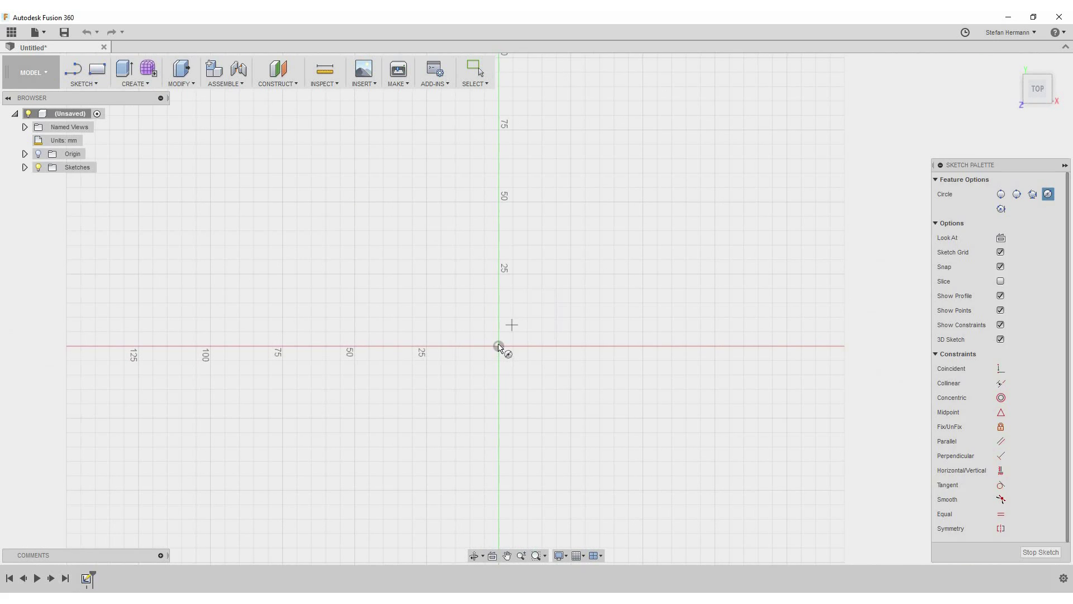
{"action": "left_click", "coordinate": [499, 347]}
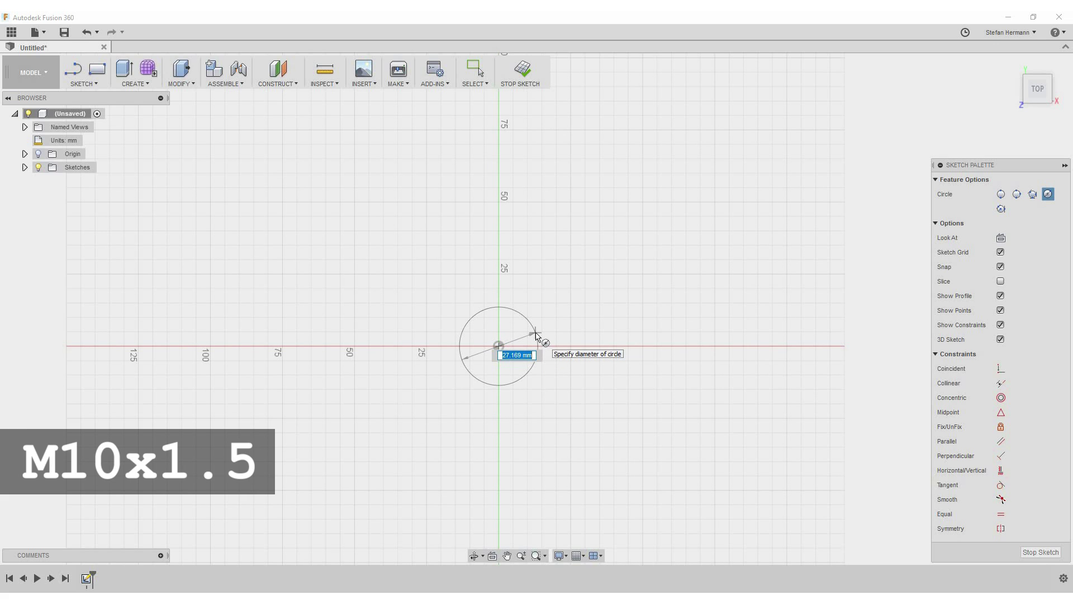
{"action": "type", "text": "1"}
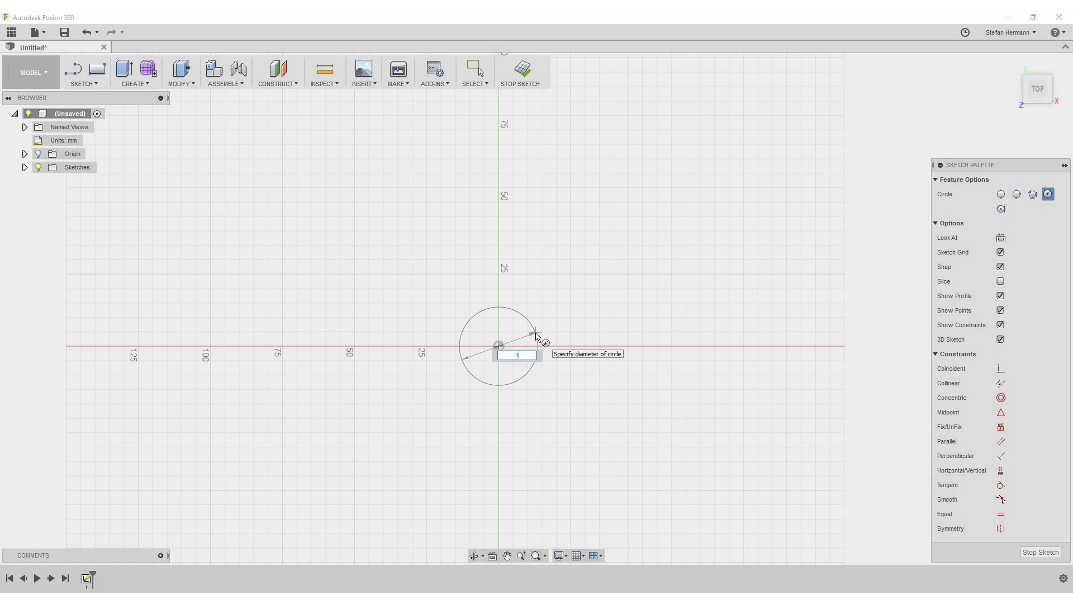
{"action": "type", "text": "0"}
{"action": "key", "text": "Tab"}
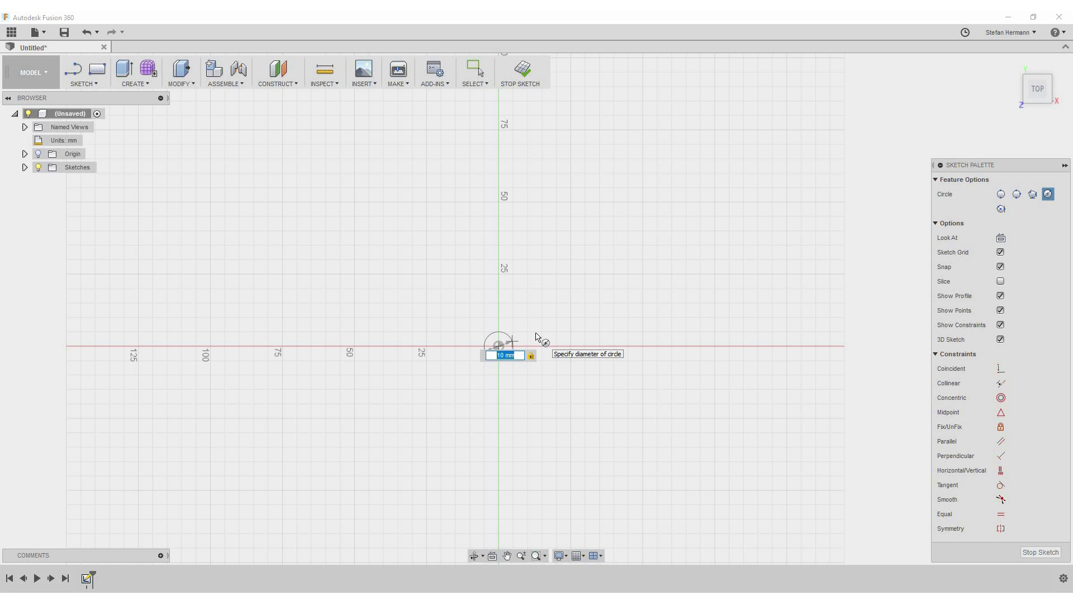
{"action": "key", "text": "Return"}
{"action": "key", "text": "Escape"}
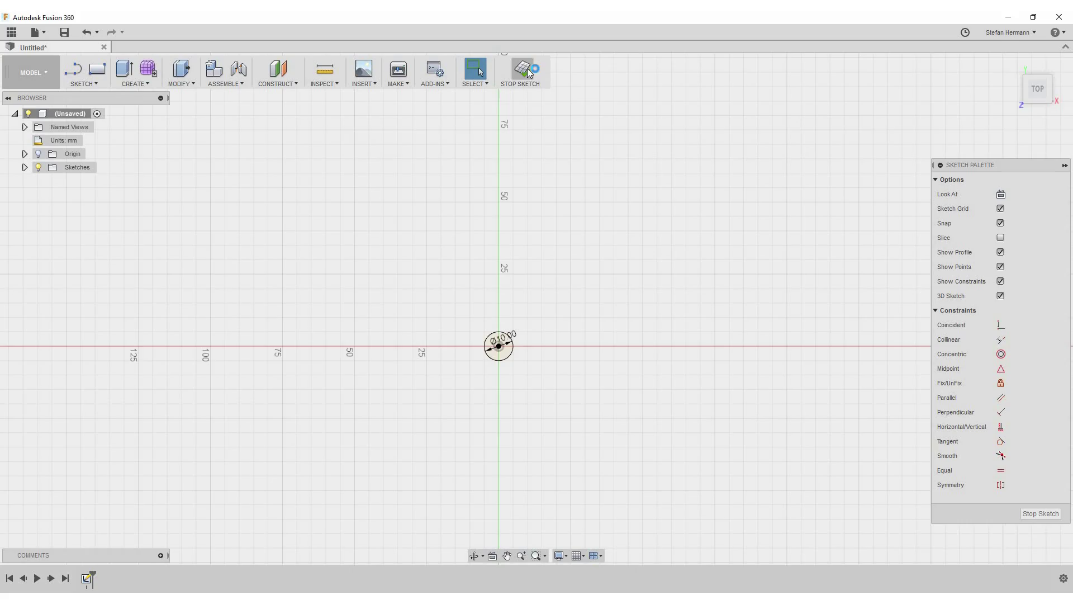
{"action": "left_click", "coordinate": [528, 68]}
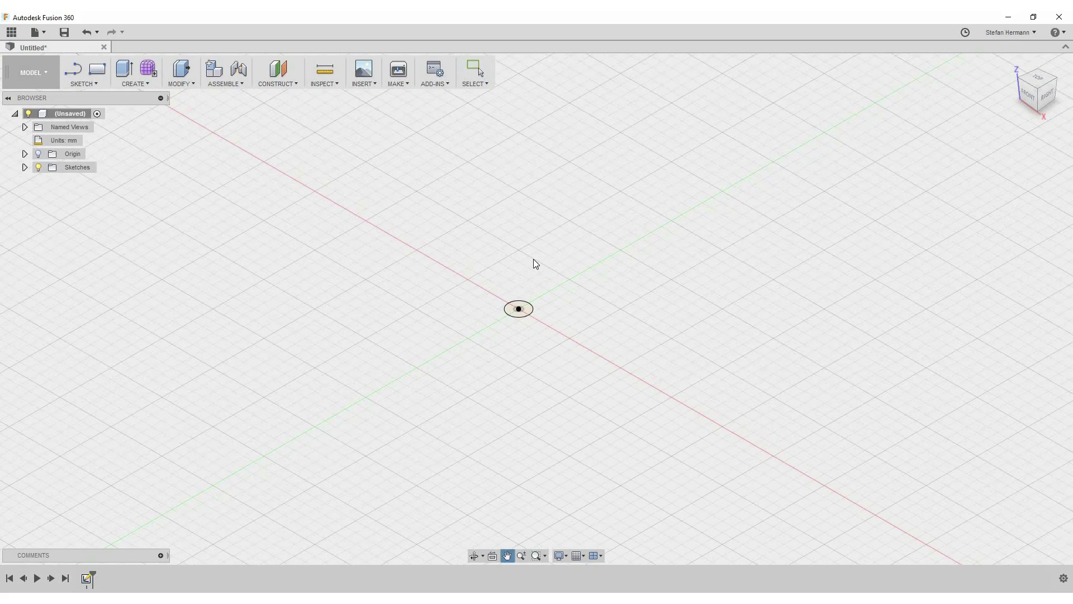
Step: Extrude the circle 23 mm upward into a new cylinder body
{"action": "scroll", "coordinate": [530, 269], "scroll_direction": "up", "scroll_amount": 3}
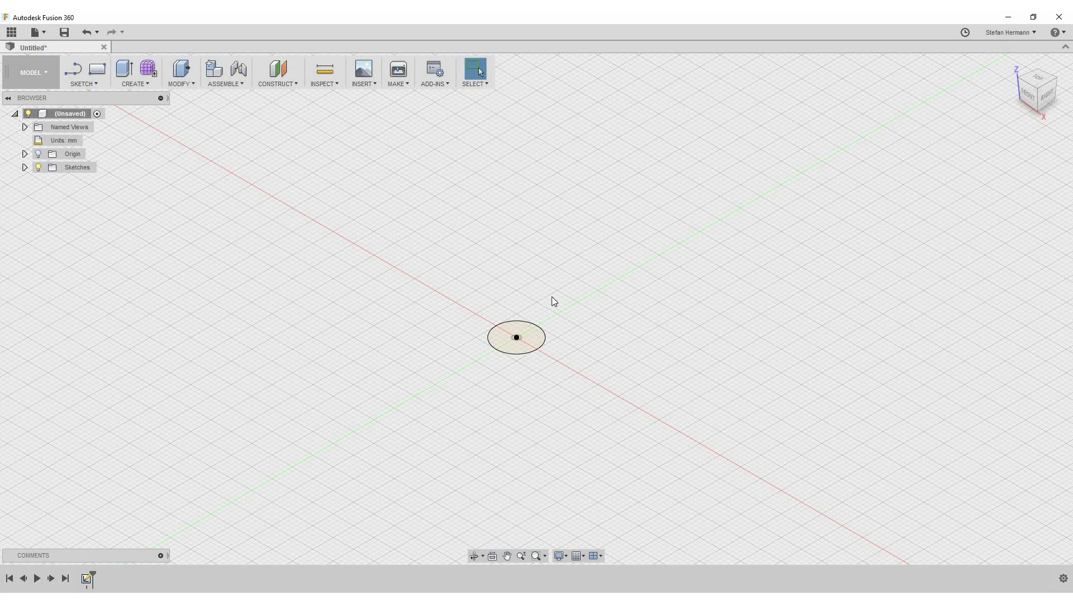
{"action": "left_click", "coordinate": [124, 68]}
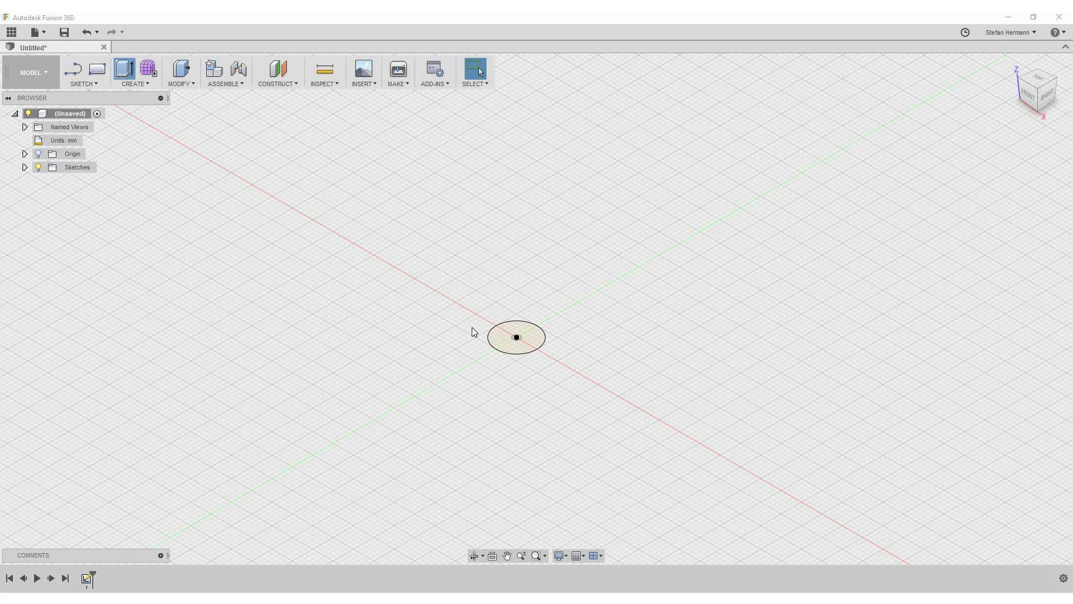
{"action": "left_click", "coordinate": [515, 335]}
{"action": "left_click_drag", "start_coordinate": [512, 302], "coordinate": [514, 219]}
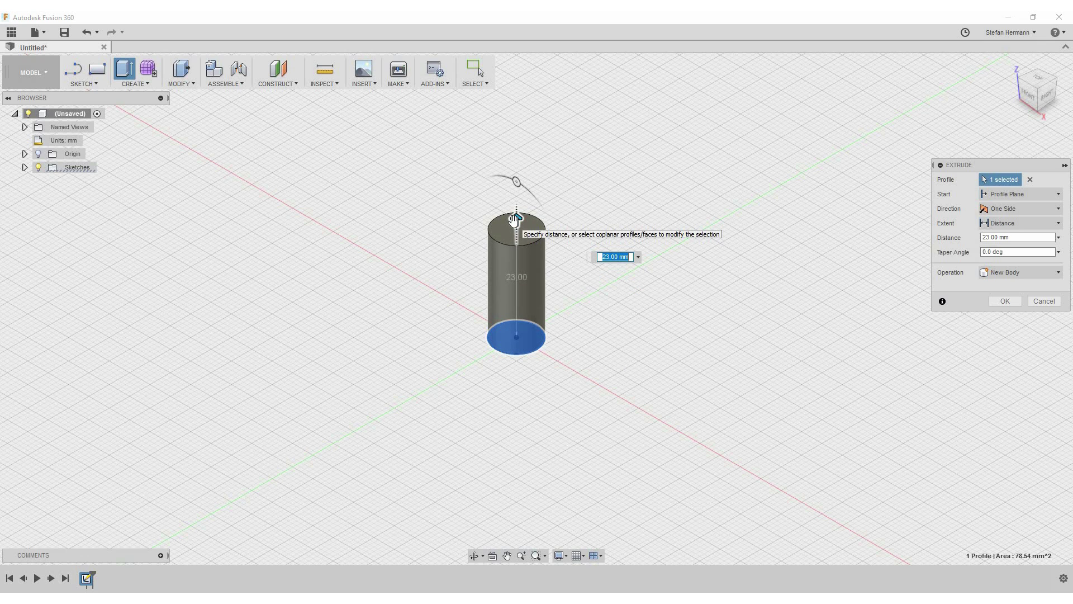
{"action": "key", "text": "Return"}
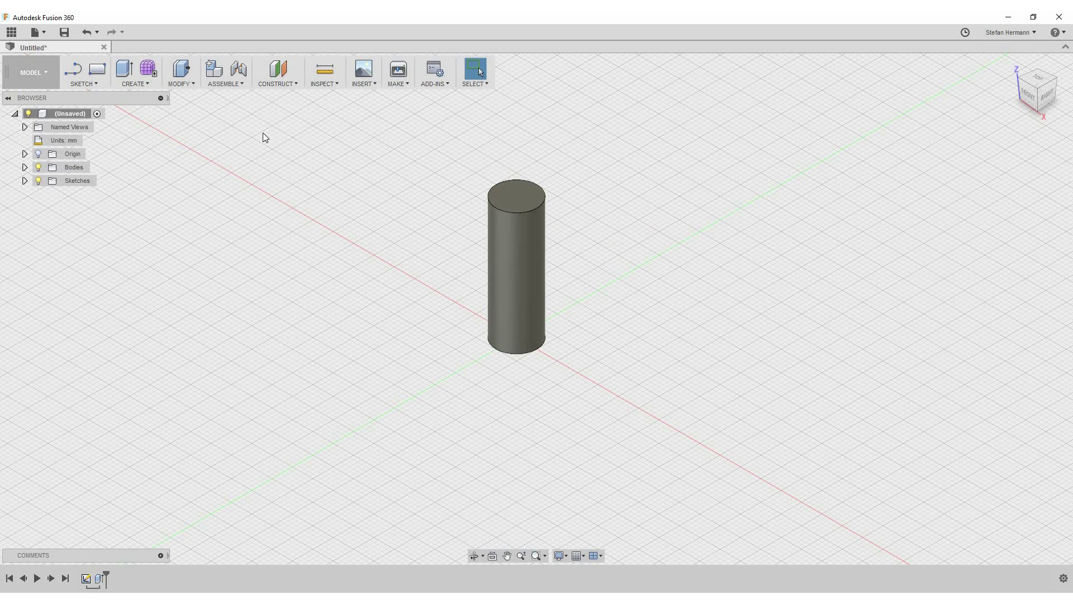
Step: Thread the cylinder's side face as ISO Metric M10x1.5, class 6g, right-hand
{"action": "left_click", "coordinate": [137, 85]}
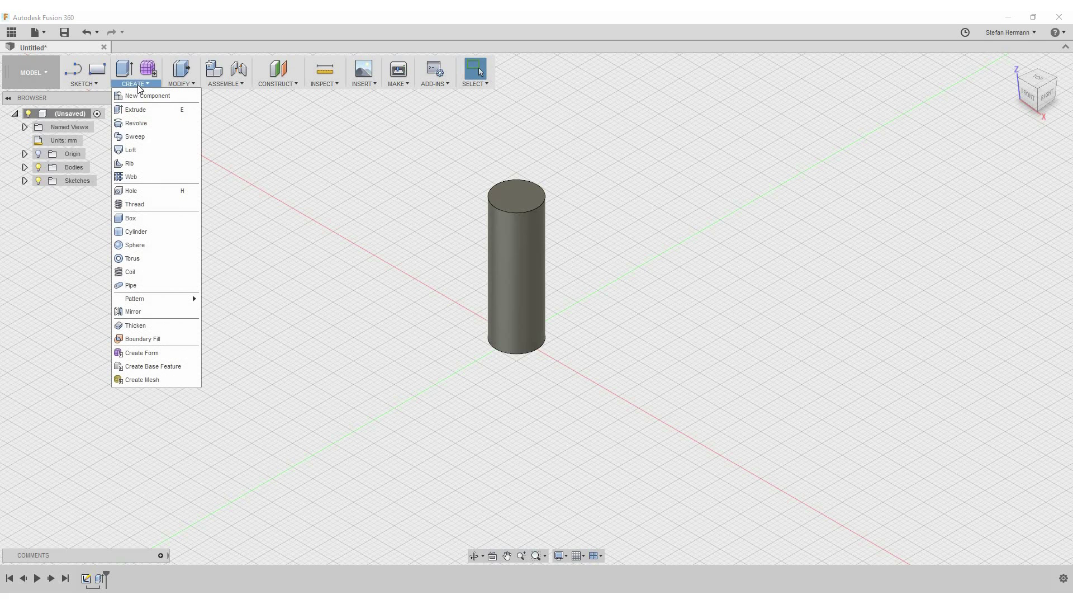
{"action": "left_click", "coordinate": [146, 203]}
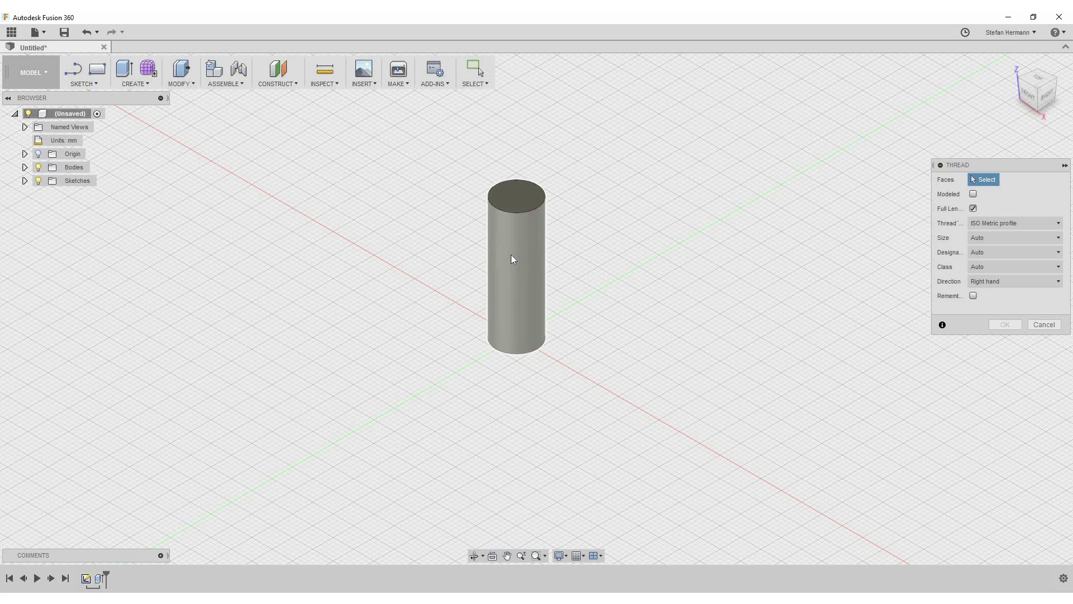
{"action": "left_click", "coordinate": [511, 254]}
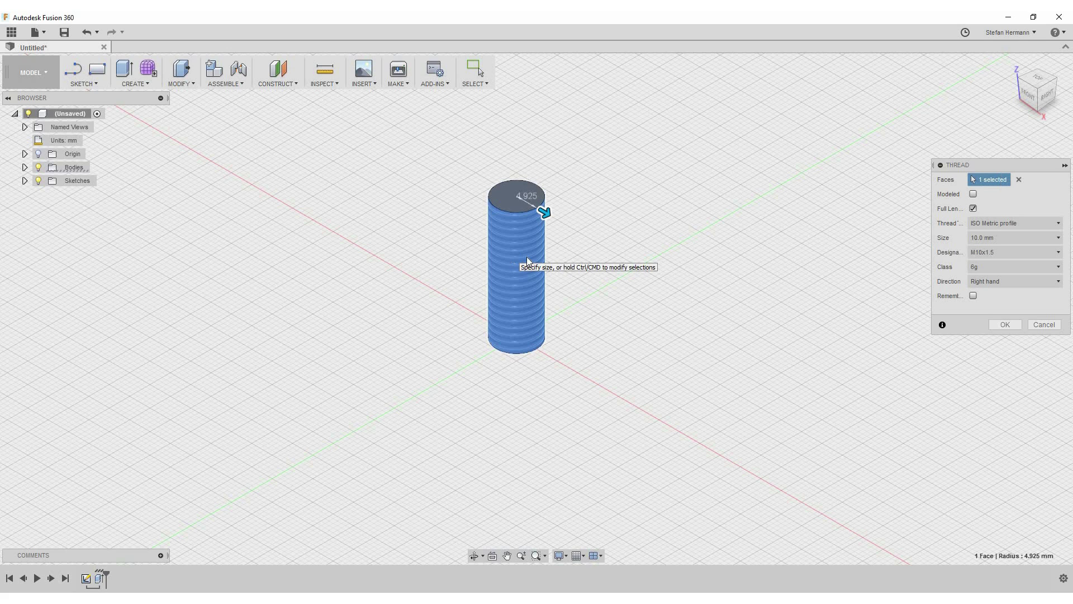
{"action": "left_click", "coordinate": [987, 252]}
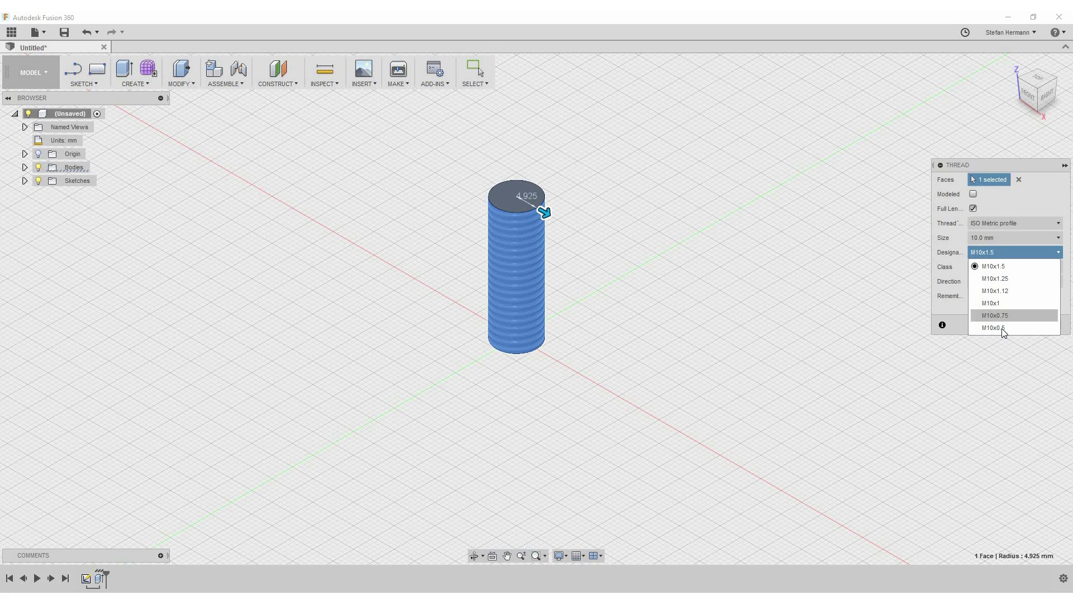
{"action": "left_click", "coordinate": [1001, 265]}
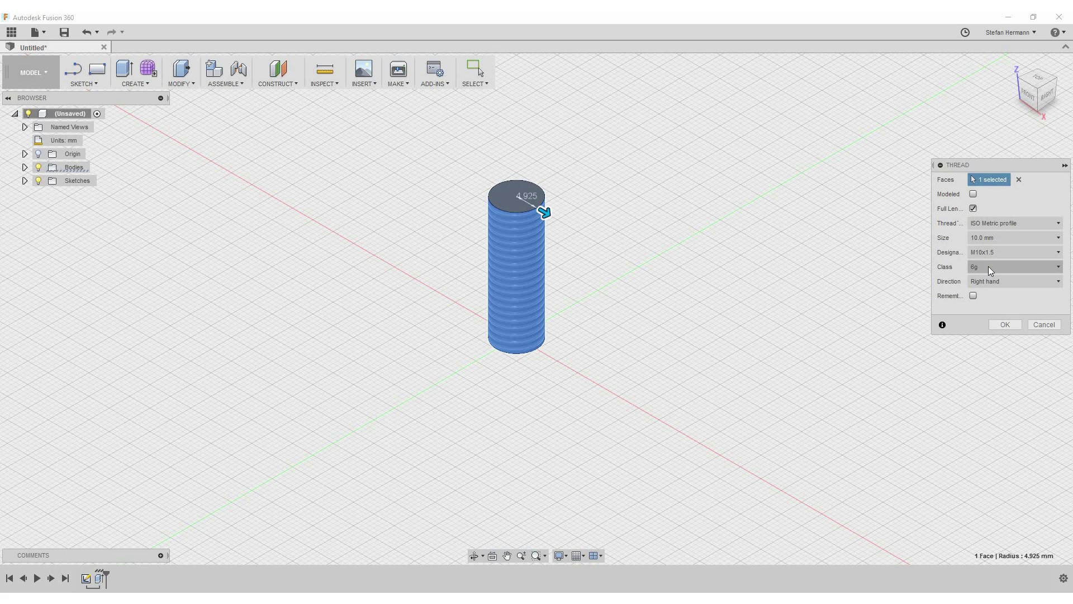
{"action": "left_click", "coordinate": [991, 270]}
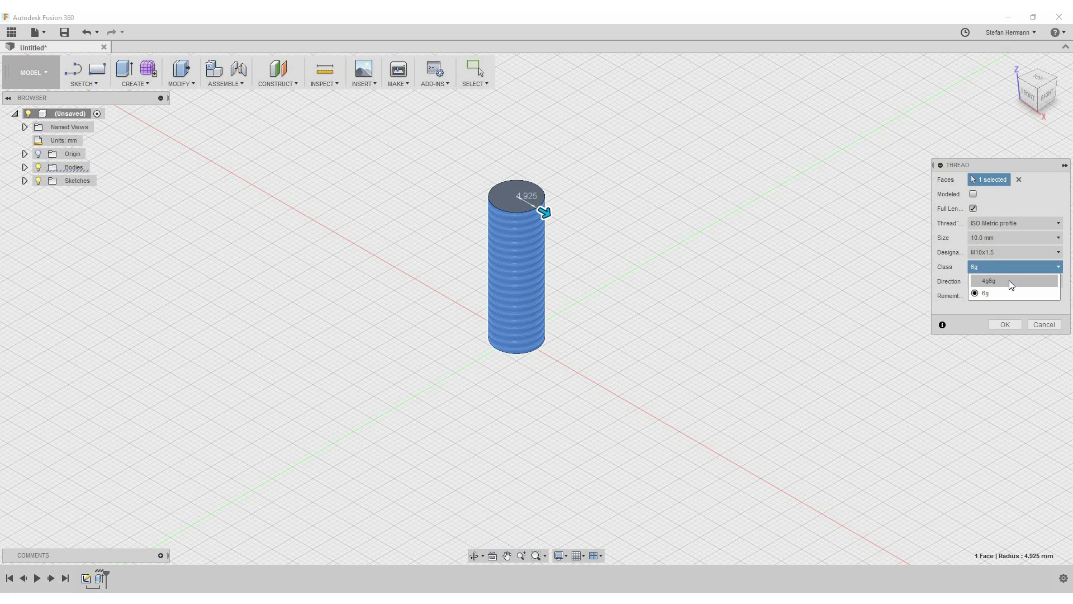
{"action": "left_click", "coordinate": [951, 266]}
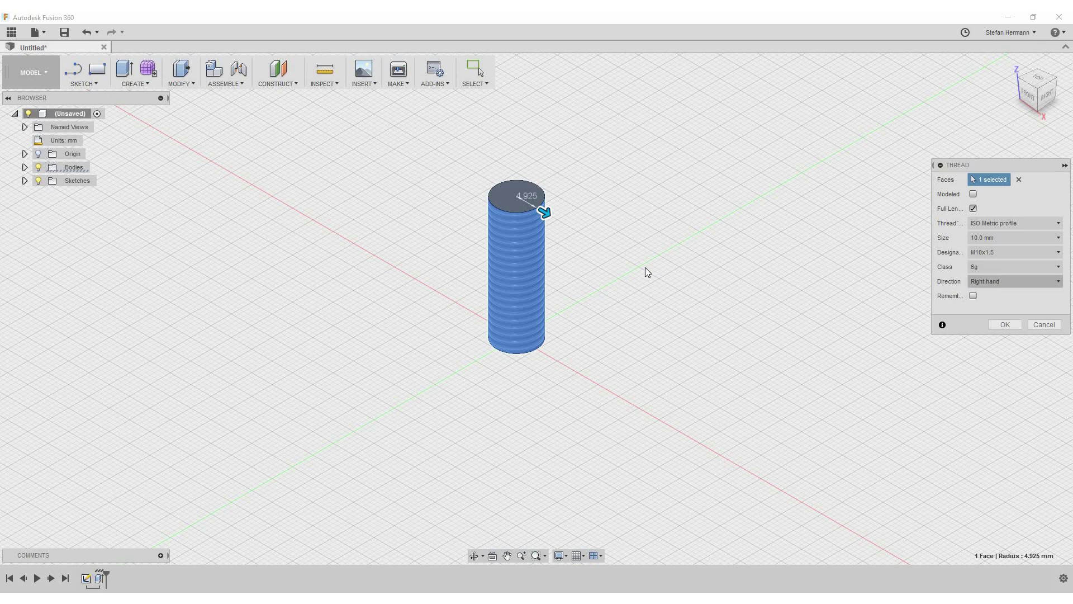
{"action": "middle_click_drag", "start_coordinate": [609, 265], "coordinate": [590, 280]}
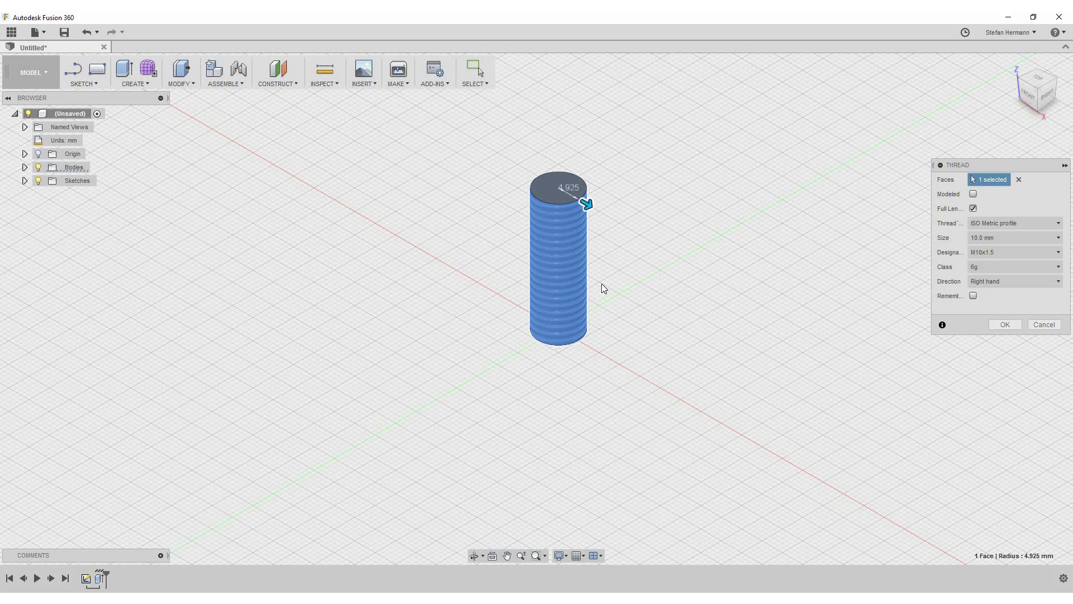
{"action": "scroll", "coordinate": [619, 288], "scroll_direction": "down", "scroll_amount": 3}
{"action": "scroll", "coordinate": [679, 296], "scroll_direction": "up", "scroll_amount": 5}
{"action": "middle_click_drag", "start_coordinate": [679, 297], "coordinate": [692, 266], "text": "shift"}
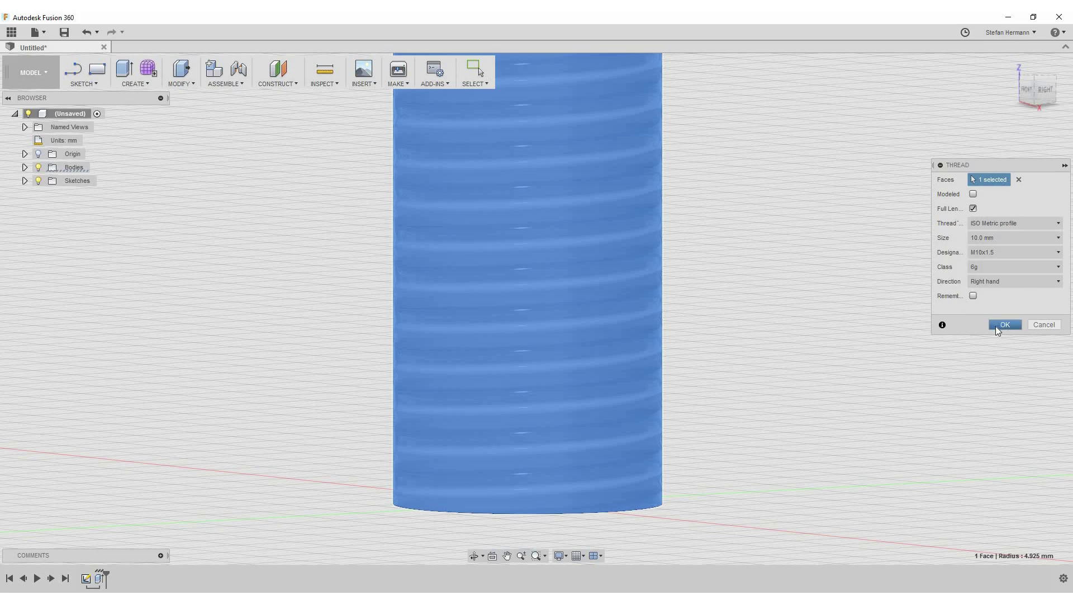
{"action": "left_click", "coordinate": [996, 325]}
{"action": "middle_click_drag", "start_coordinate": [724, 261], "coordinate": [724, 266], "text": "shift"}
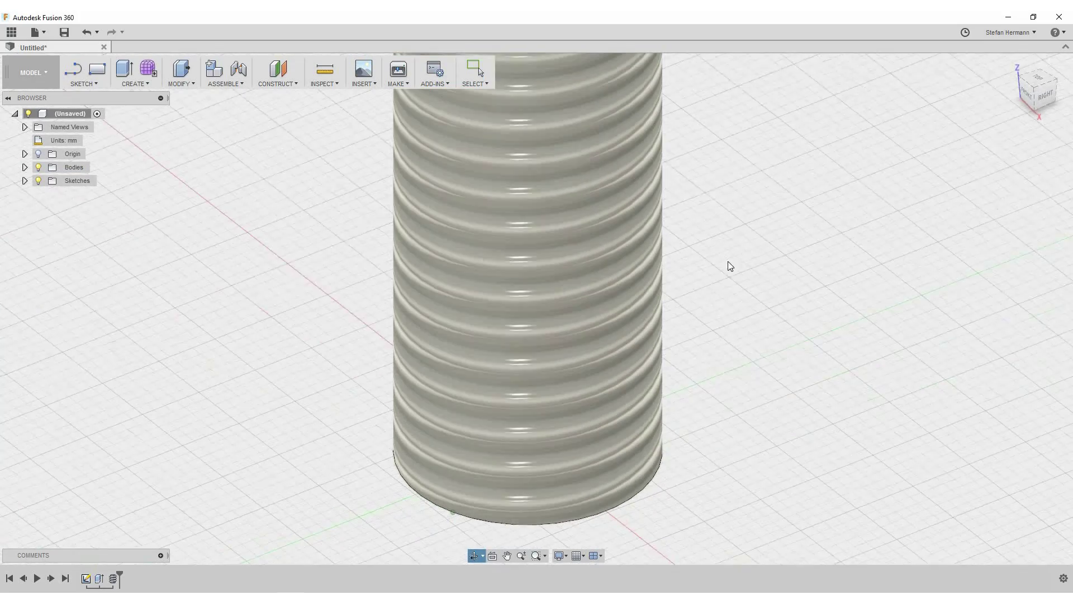
{"action": "key", "text": "Escape"}
{"action": "scroll", "coordinate": [700, 252], "scroll_direction": "up", "scroll_amount": 5}
{"action": "scroll", "coordinate": [700, 253], "scroll_direction": "down", "scroll_amount": 8}
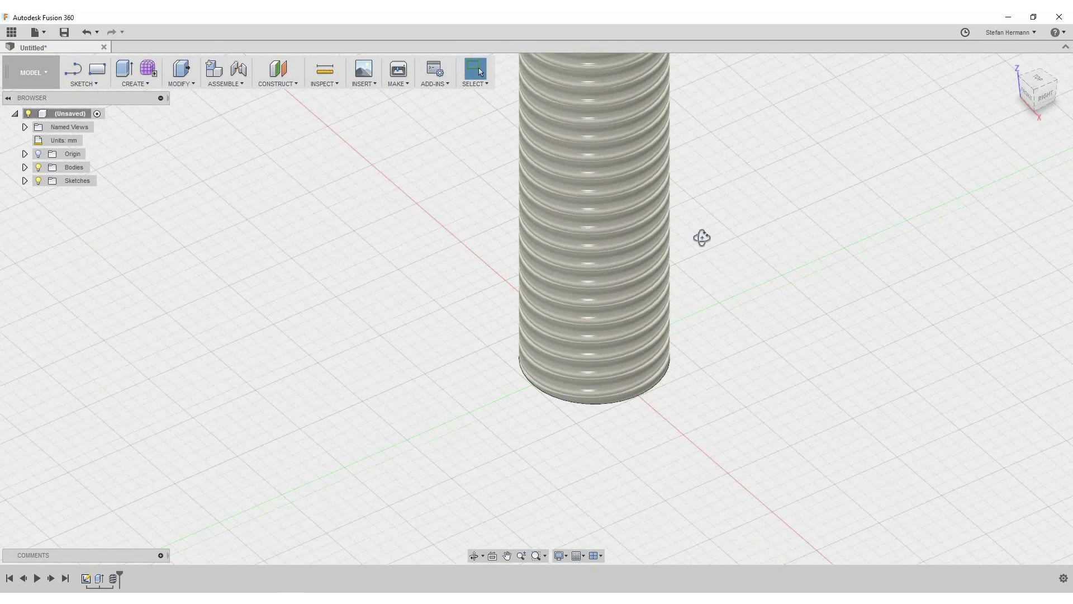
{"action": "middle_click_drag", "start_coordinate": [702, 238], "coordinate": [582, 264], "text": "shift"}
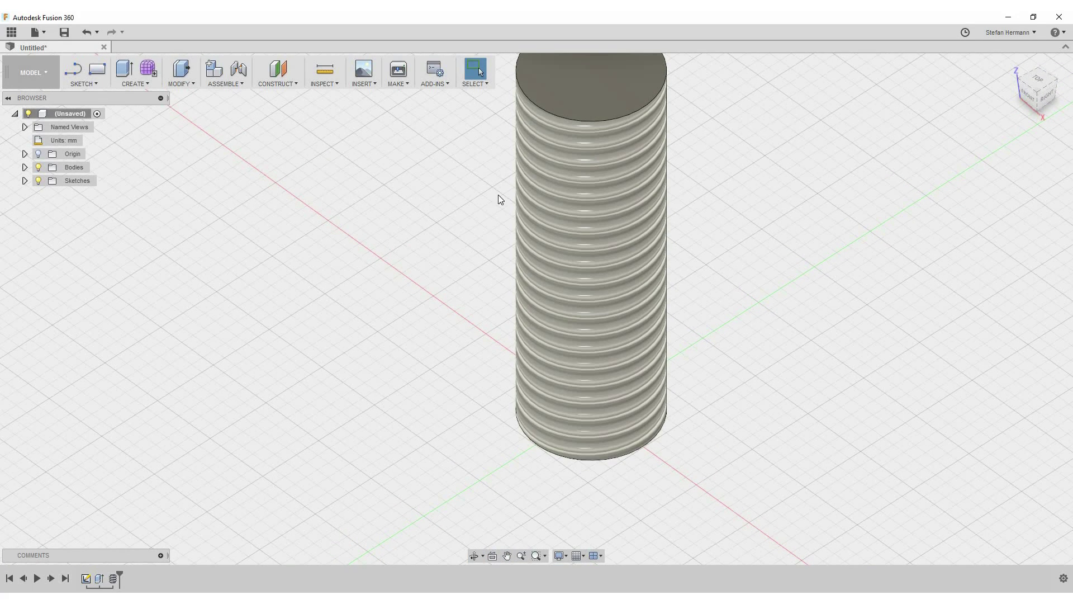
{"action": "right_click", "coordinate": [76, 113]}
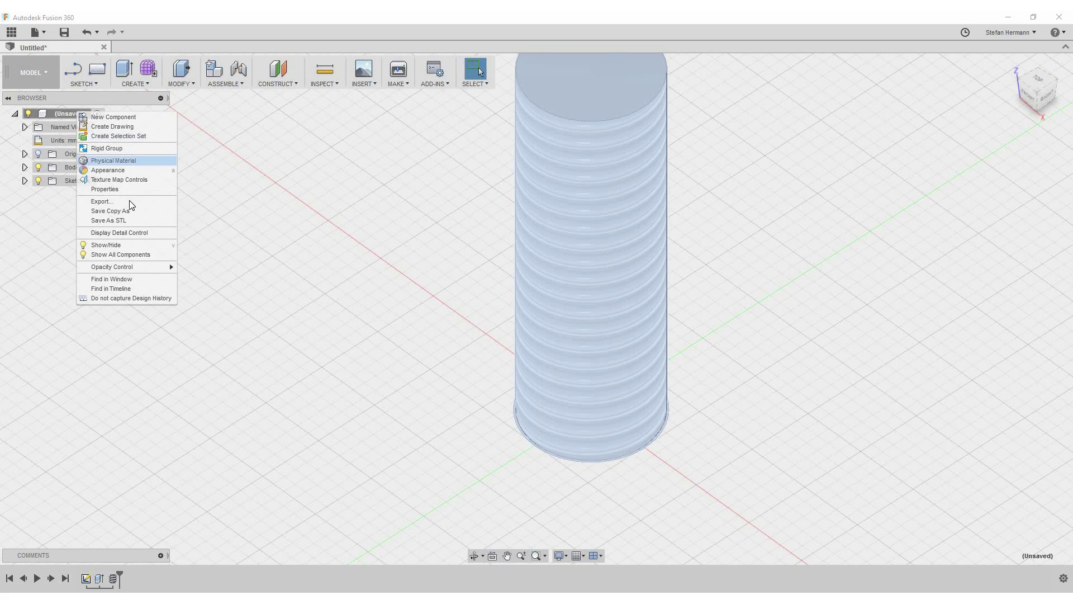
{"action": "left_click", "coordinate": [132, 221]}
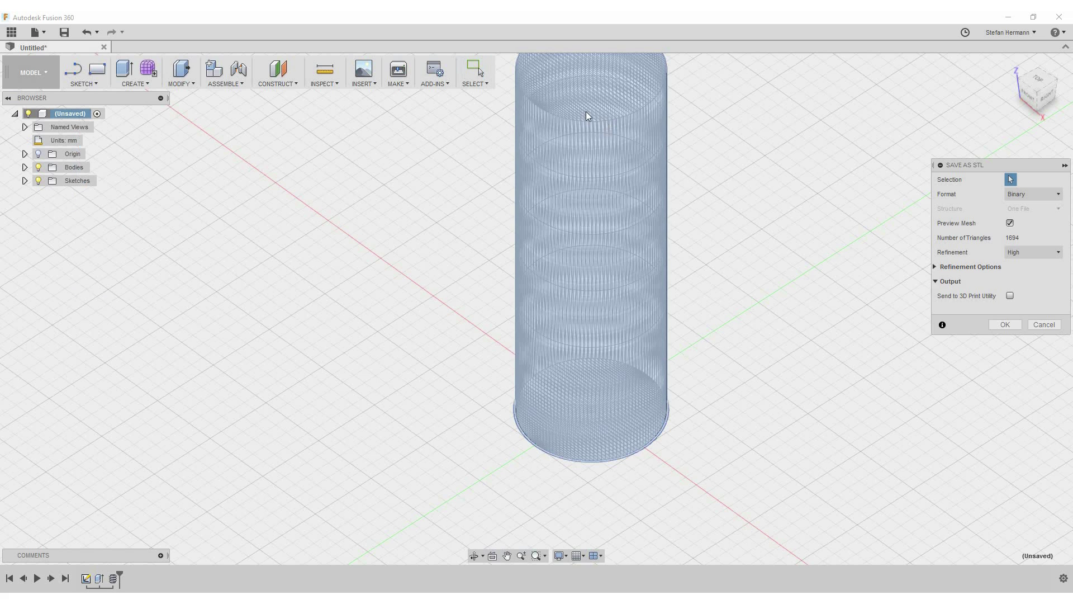
{"action": "left_click", "coordinate": [1051, 328]}
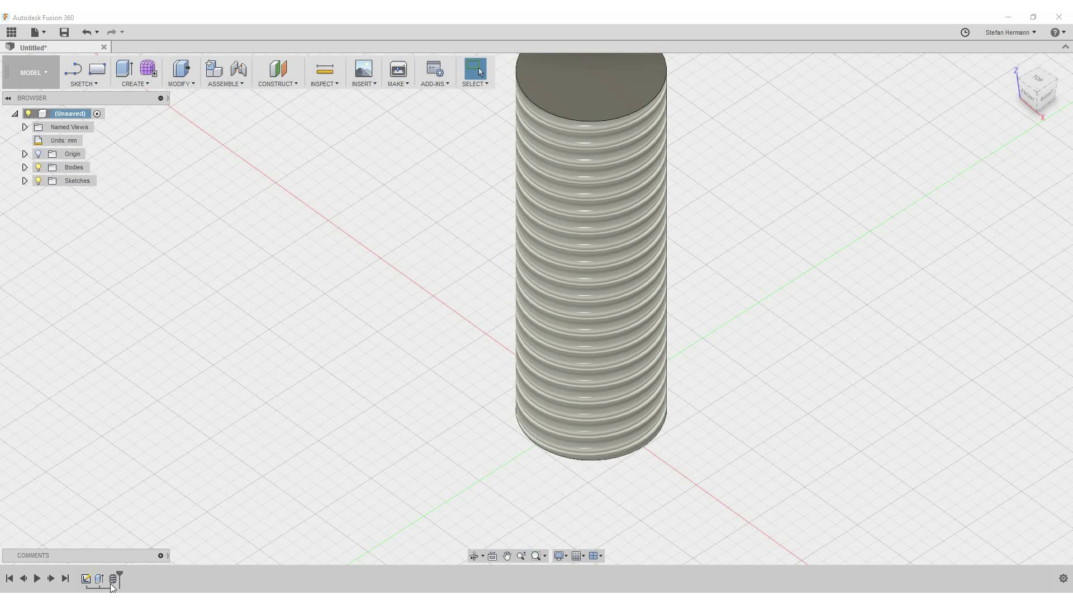
Step: Edit the Thread1 feature so the M10x1.5 thread is Modeled instead of cosmetic
{"action": "right_click", "coordinate": [116, 581]}
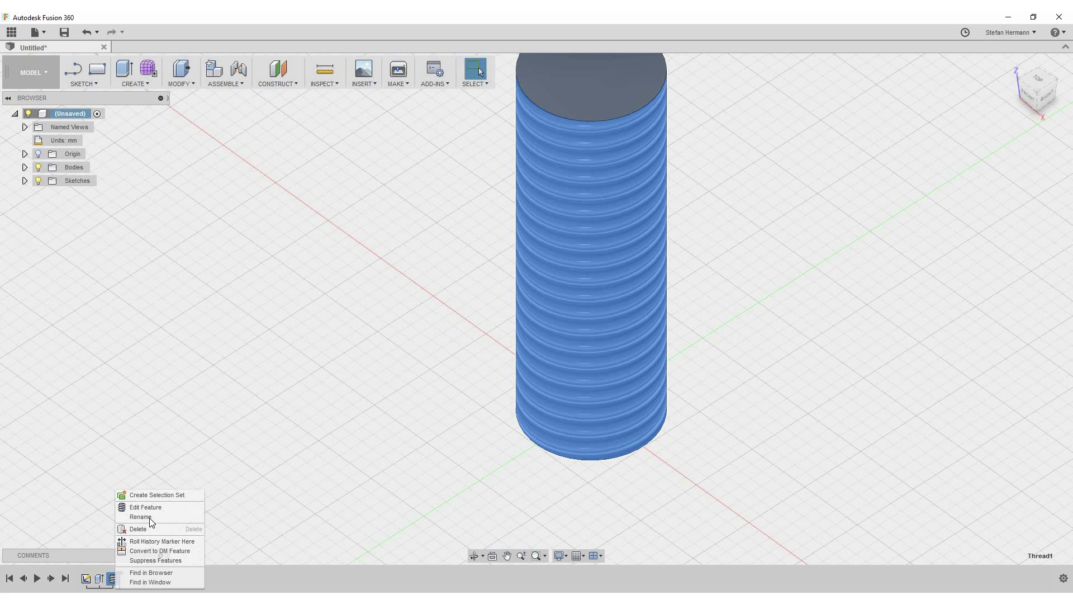
{"action": "left_click", "coordinate": [145, 505]}
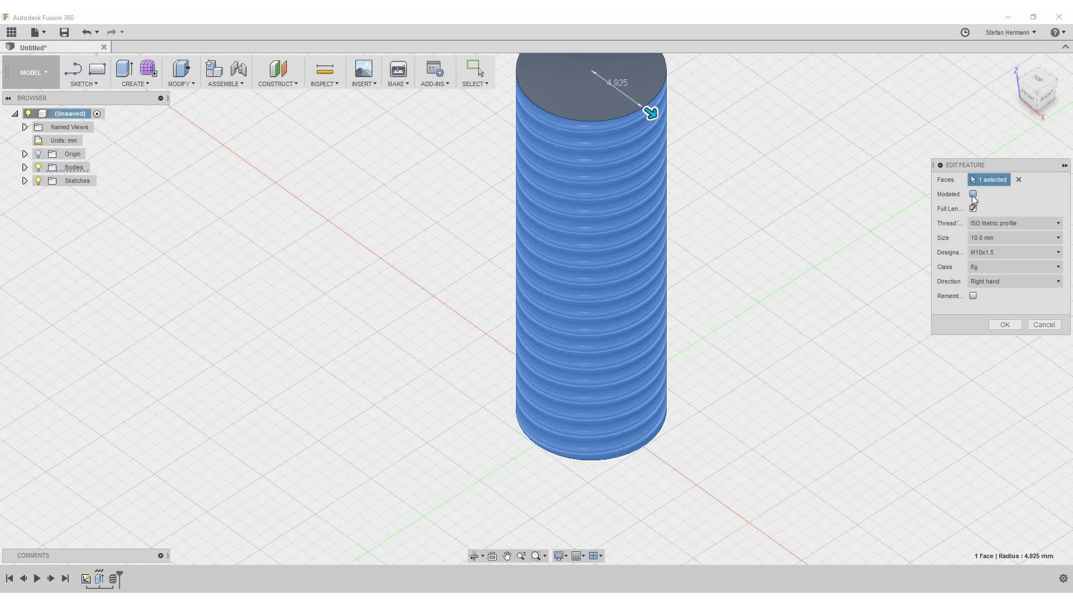
{"action": "left_click", "coordinate": [973, 194]}
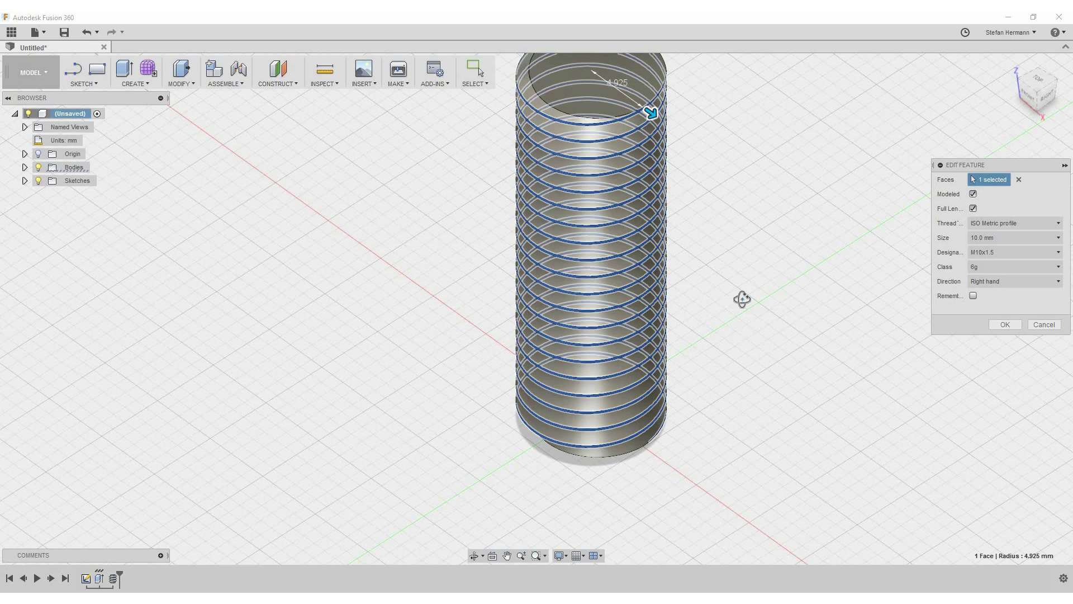
{"action": "middle_click_drag", "start_coordinate": [742, 297], "coordinate": [733, 306], "text": "shift"}
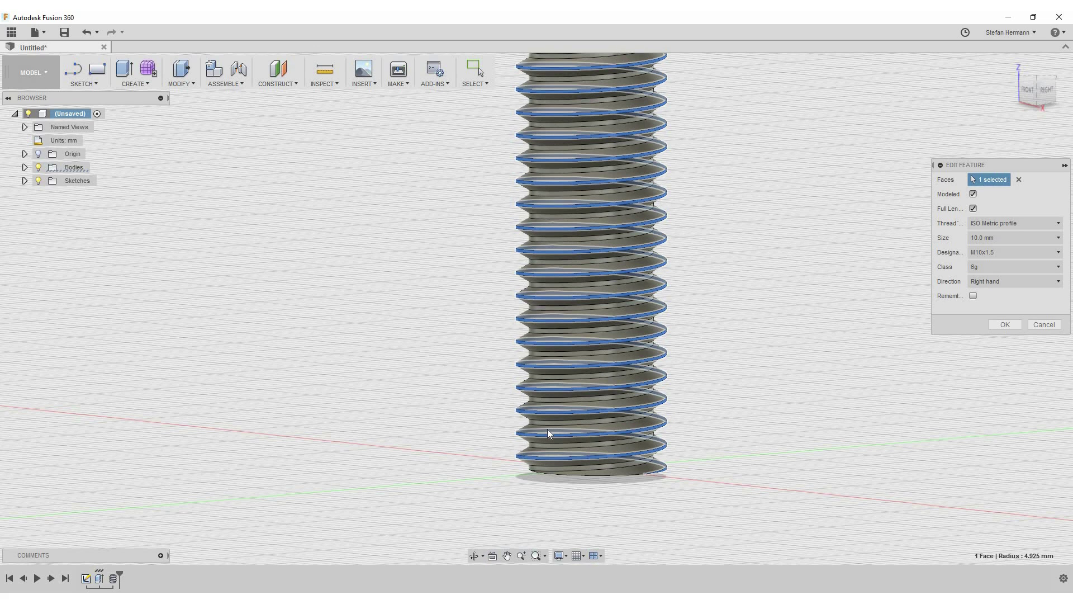
{"action": "left_click", "coordinate": [1005, 324]}
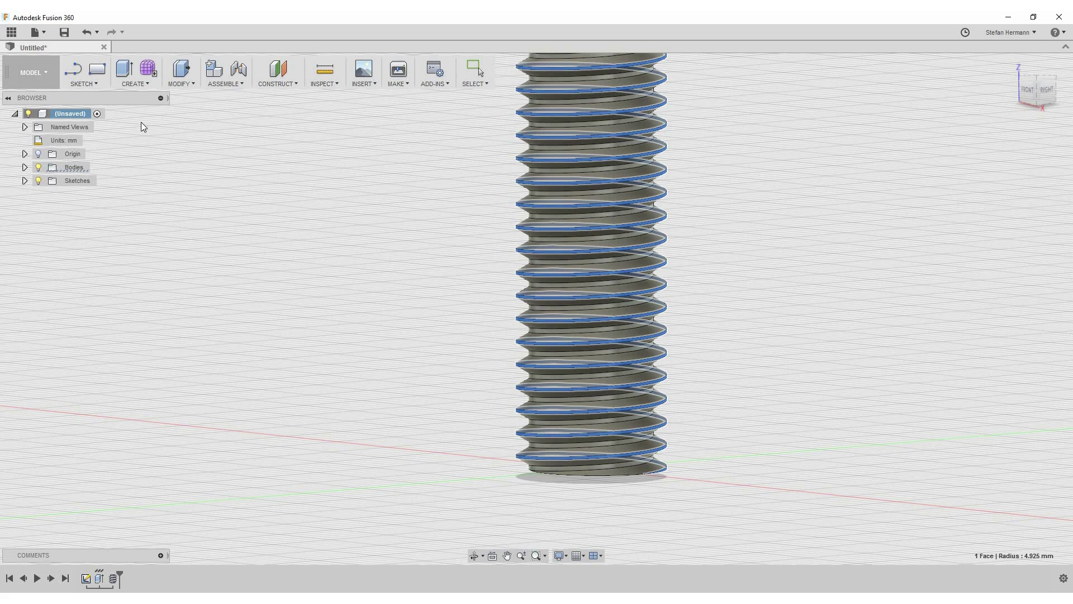
{"action": "right_click", "coordinate": [68, 113]}
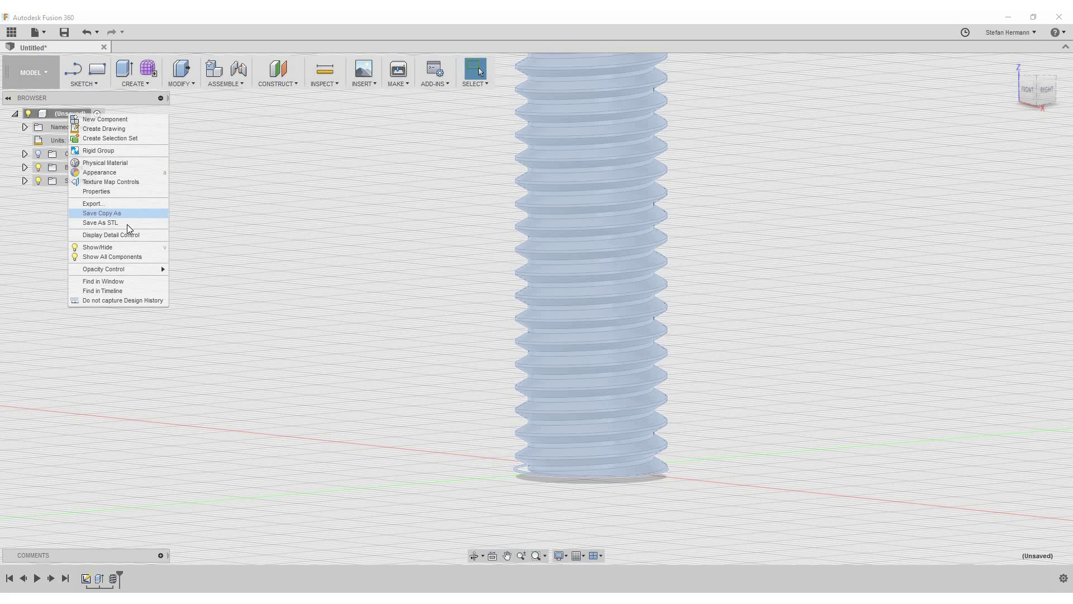
{"action": "left_click", "coordinate": [245, 230]}
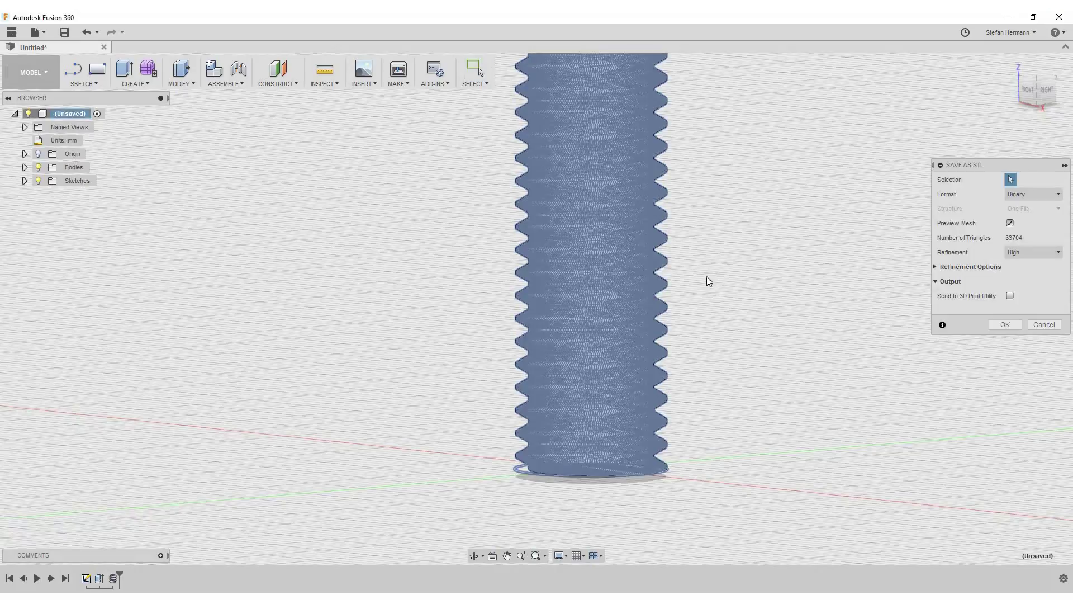
{"action": "scroll", "coordinate": [699, 251], "scroll_direction": "up", "scroll_amount": 10}
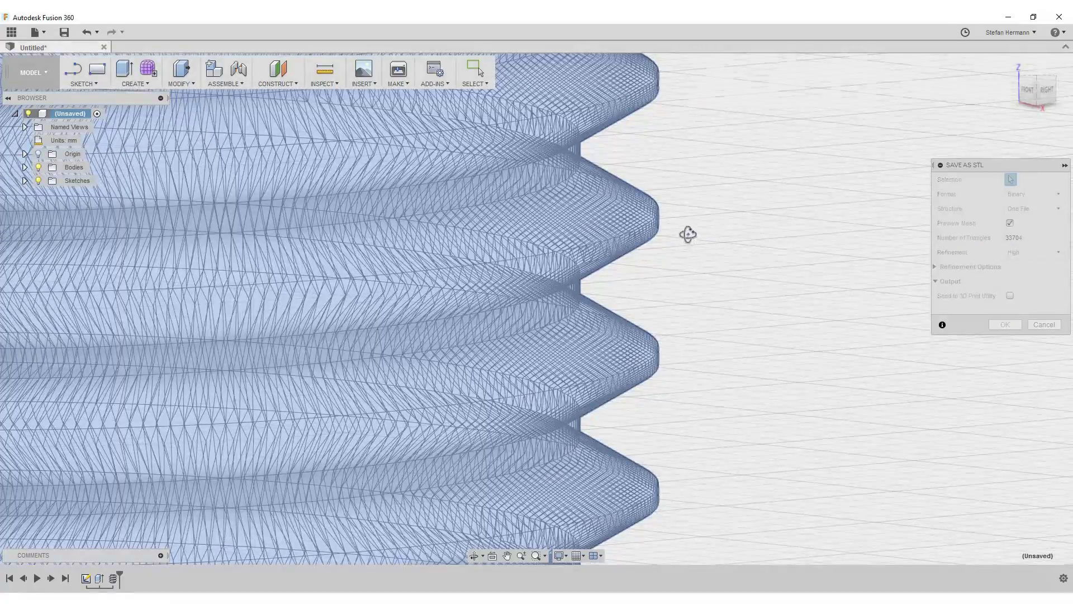
{"action": "middle_click_drag", "start_coordinate": [687, 234], "coordinate": [1034, 335], "text": "shift"}
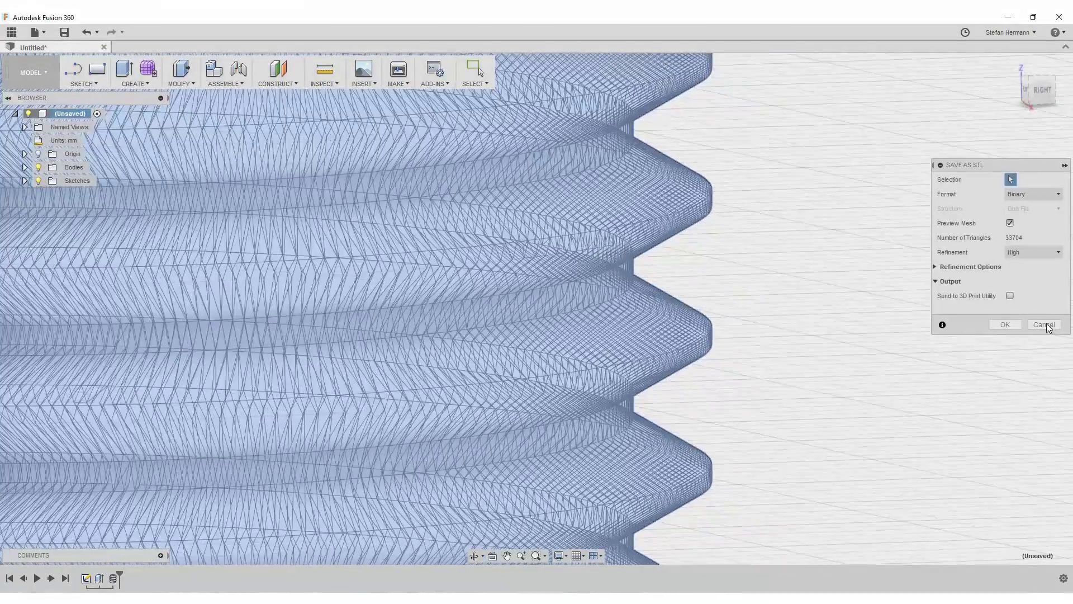
{"action": "left_click", "coordinate": [1046, 326]}
{"action": "middle_click_drag", "start_coordinate": [864, 321], "coordinate": [817, 395], "text": "shift"}
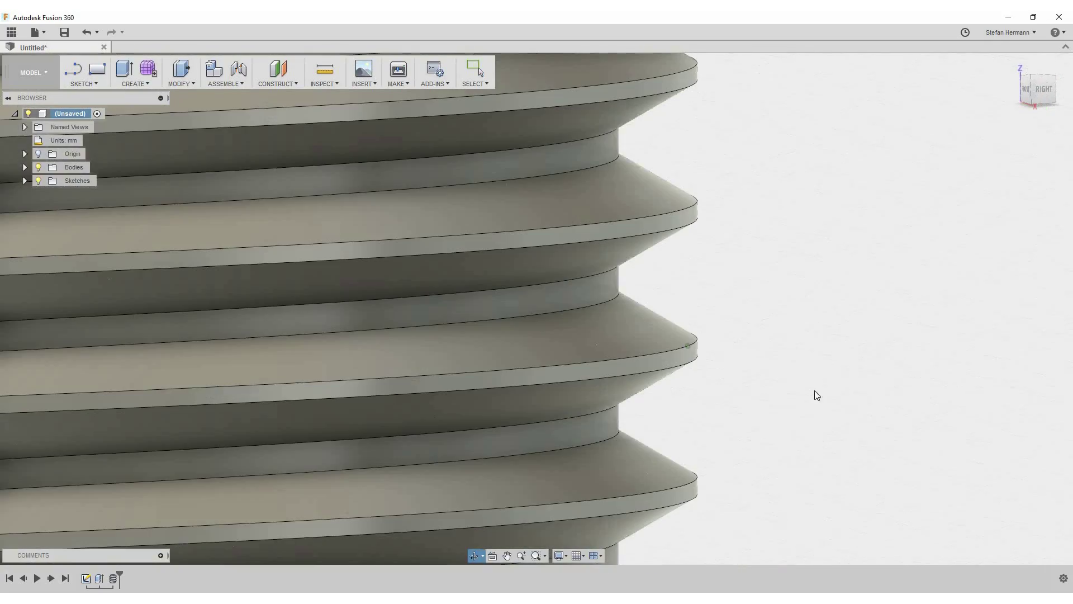
{"action": "scroll", "coordinate": [816, 395], "scroll_direction": "down", "scroll_amount": 12}
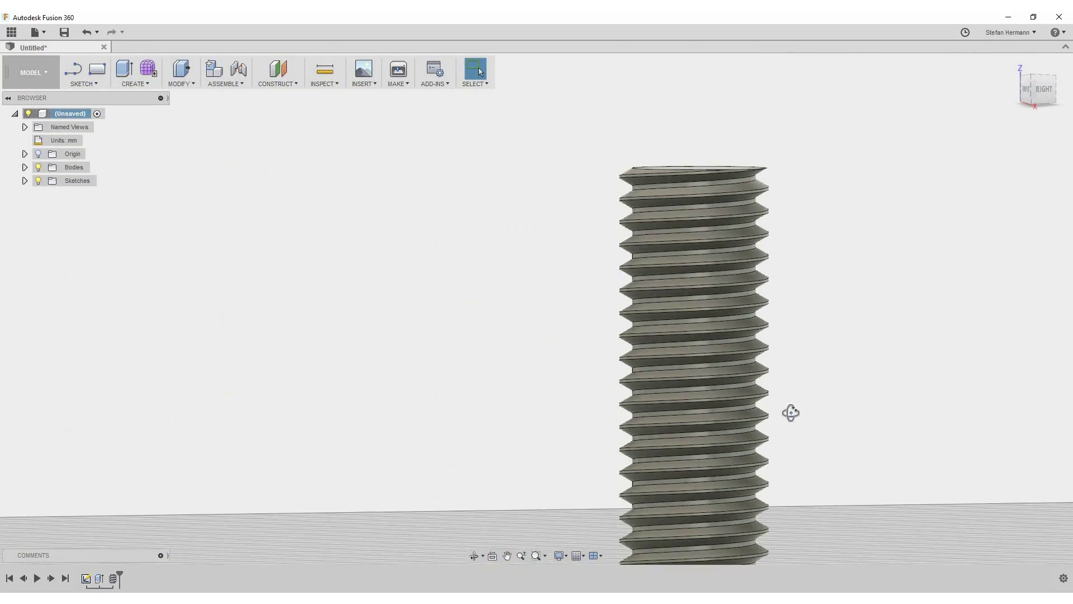
{"action": "middle_click_drag", "start_coordinate": [790, 412], "coordinate": [789, 460], "text": "shift"}
{"action": "middle_click_drag", "start_coordinate": [790, 419], "coordinate": [716, 438]}
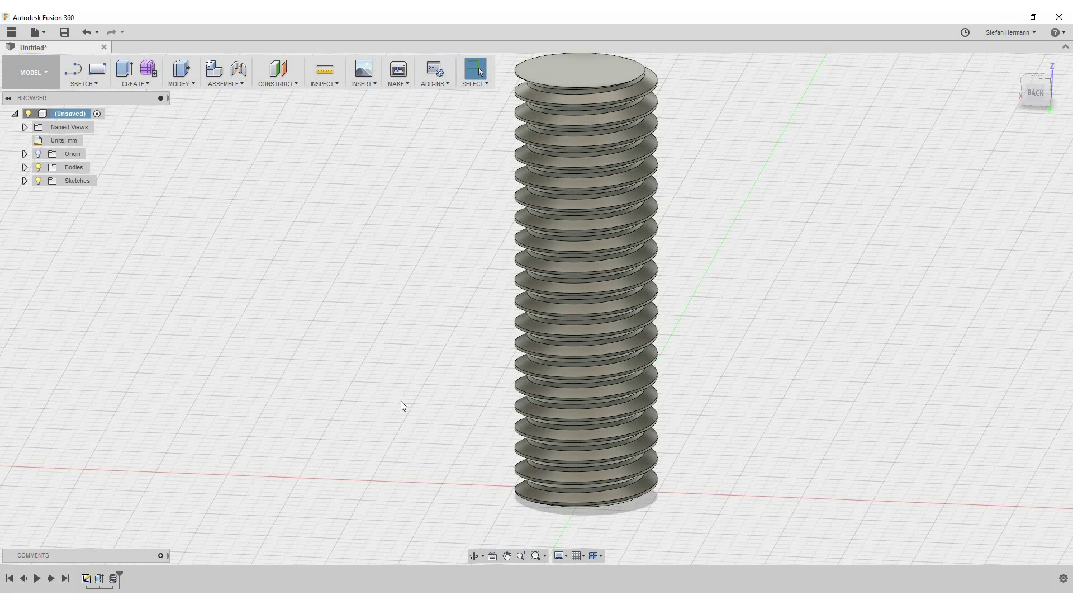
Step: Hide Body1 and sketch an 8 mm diameter circle at the origin on the ground plane
{"action": "left_click", "coordinate": [25, 167]}
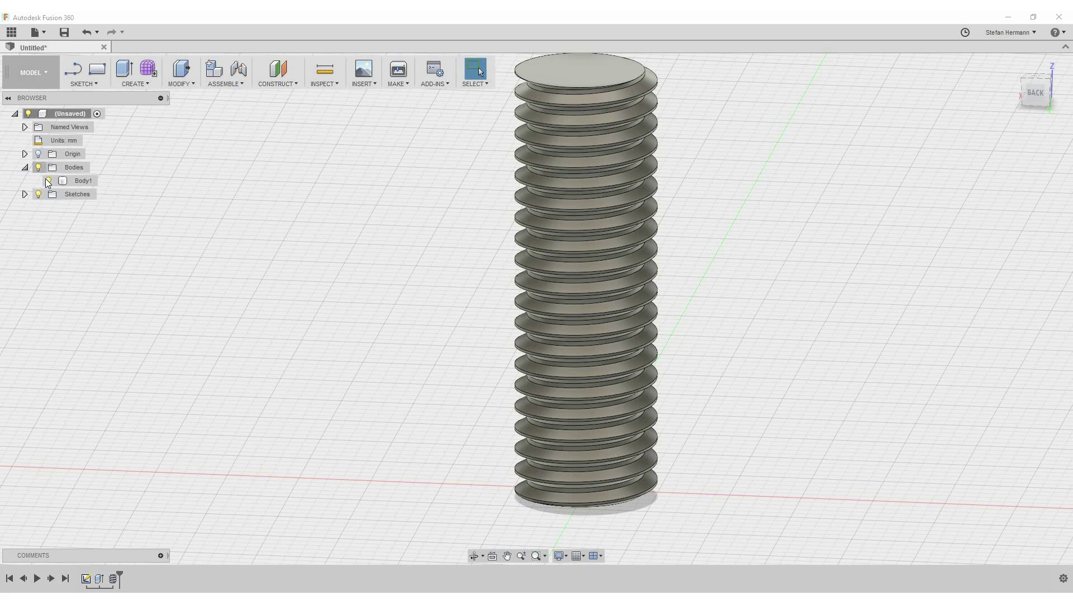
{"action": "key", "text": "v"}
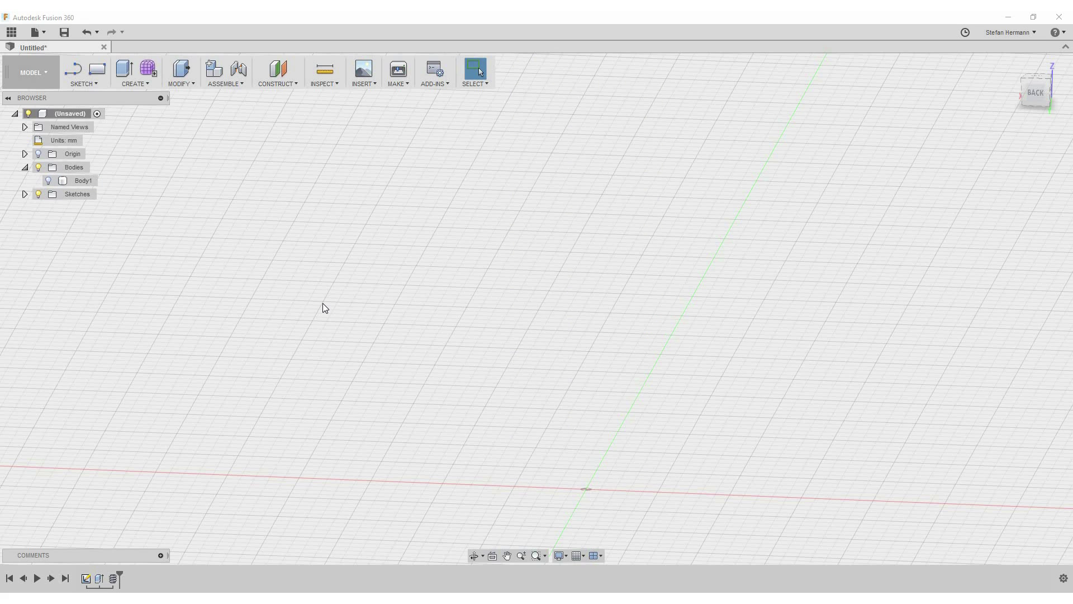
{"action": "key", "text": "l"}
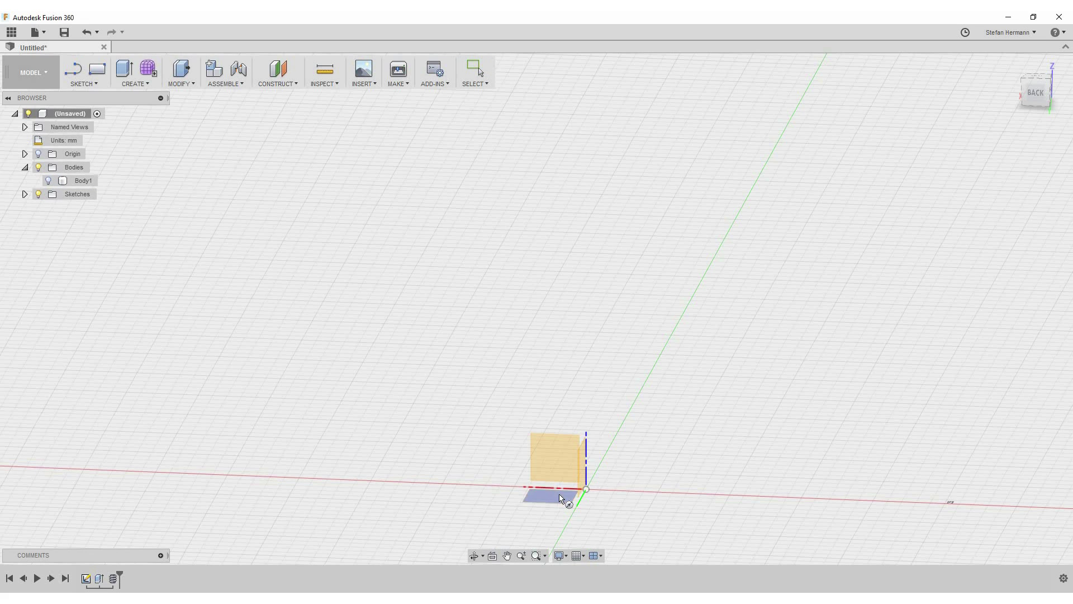
{"action": "left_click", "coordinate": [577, 494]}
{"action": "left_click", "coordinate": [513, 332]}
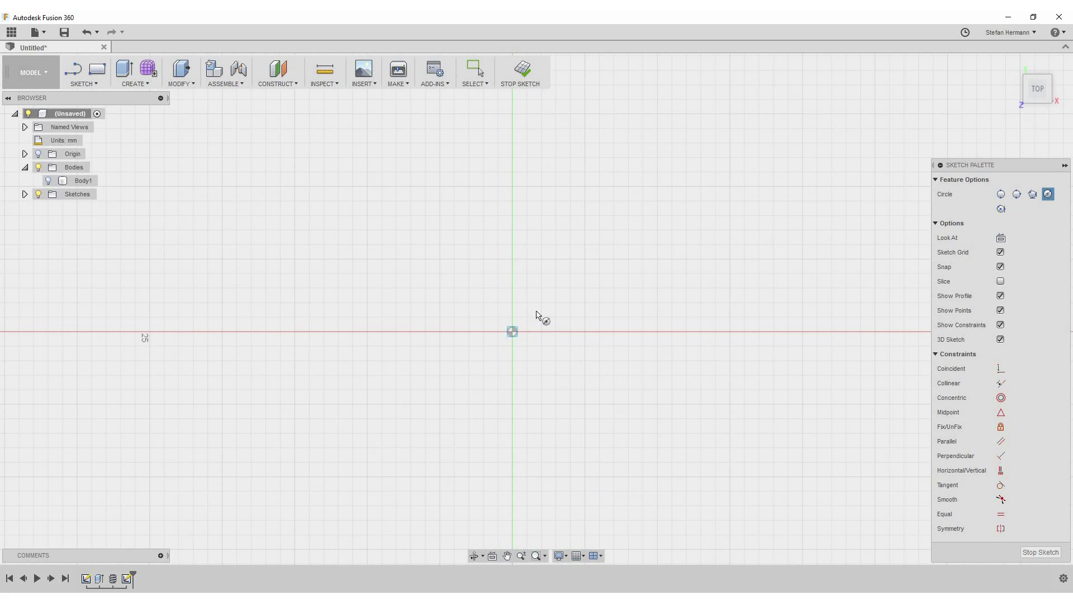
{"action": "left_click", "coordinate": [537, 313]}
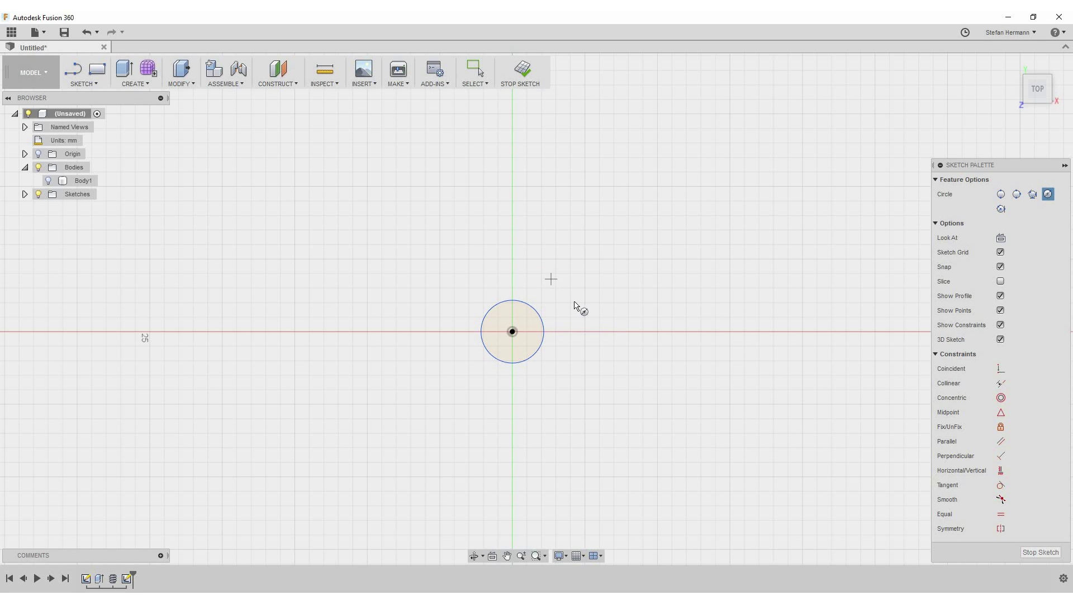
{"action": "key", "text": "d"}
{"action": "left_click", "coordinate": [544, 321]}
{"action": "left_click", "coordinate": [578, 295]}
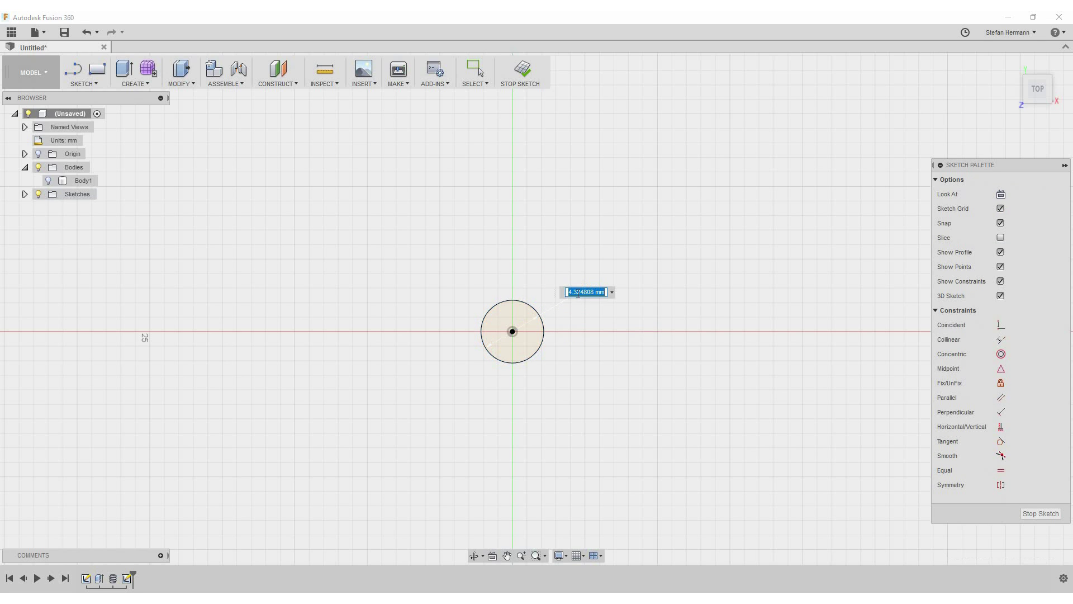
{"action": "type", "text": "8"}
{"action": "key", "text": "Return"}
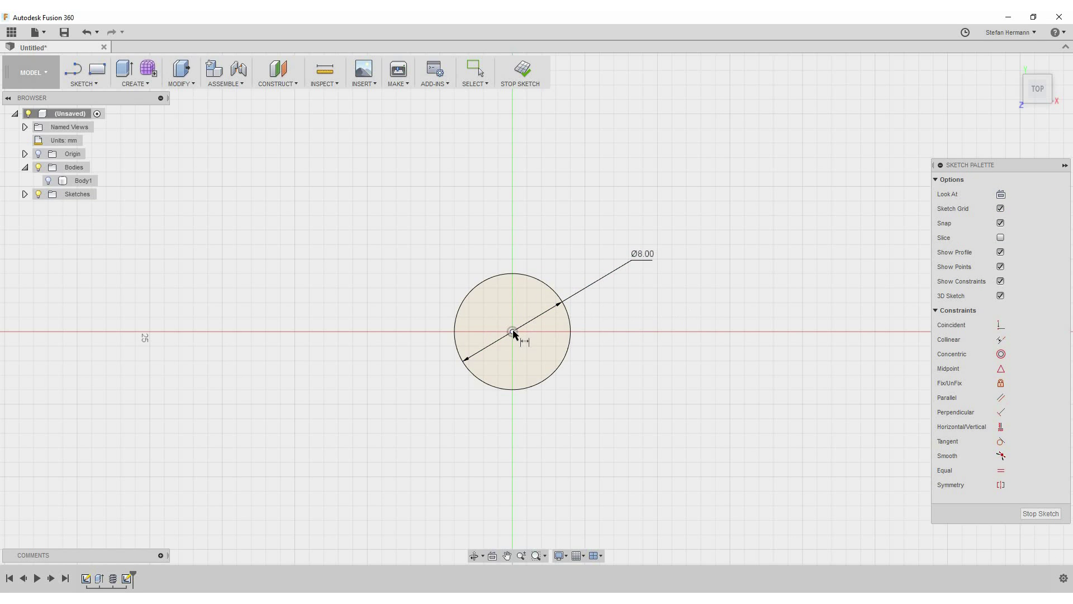
Step: Add a concentric 13 mm circle at the origin and finish the sketch
{"action": "key", "text": "c"}
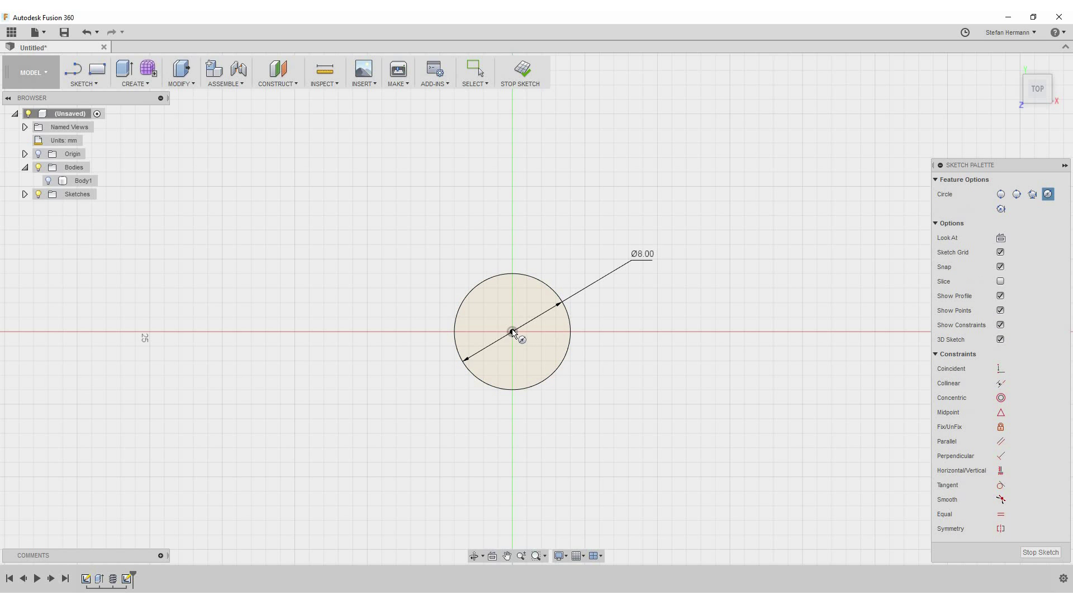
{"action": "left_click", "coordinate": [513, 331]}
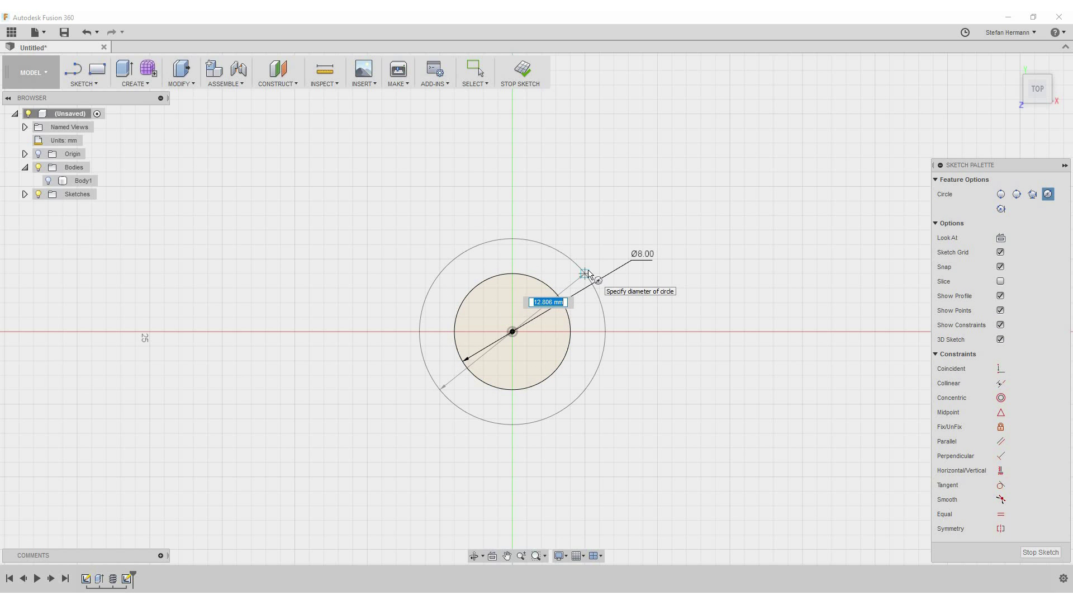
{"action": "type", "text": "13"}
{"action": "key", "text": "Return"}
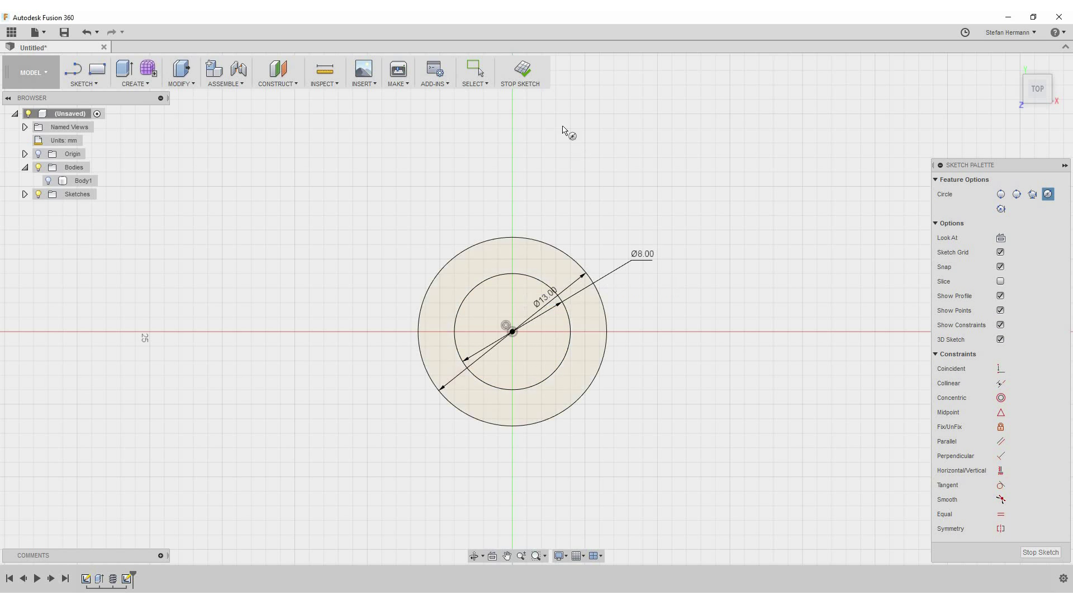
{"action": "left_click", "coordinate": [528, 74]}
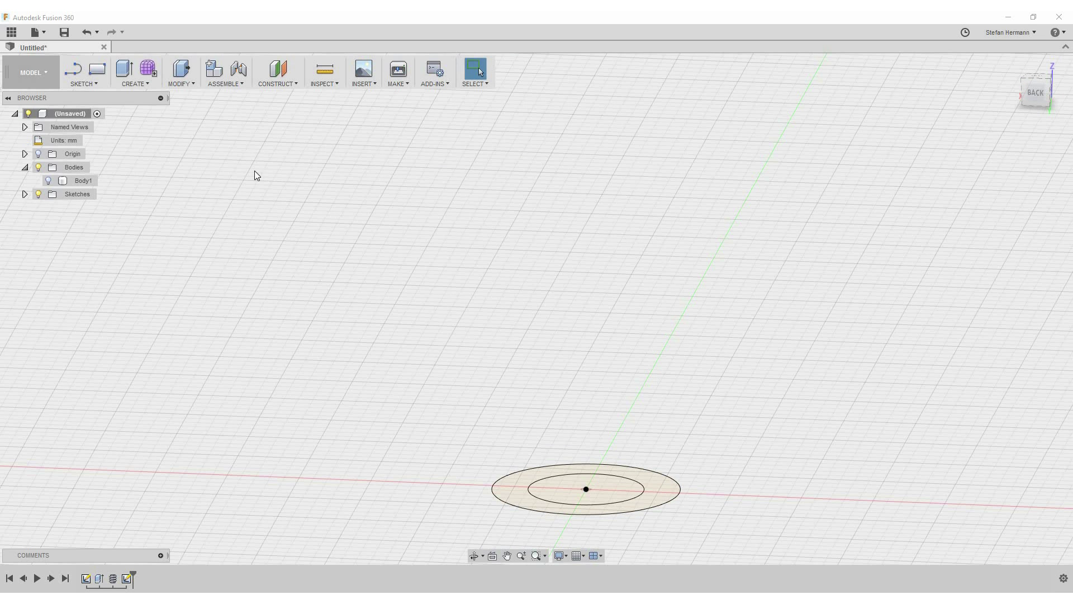
Step: Extrude the ring between the 8 mm and 13 mm circles 3 mm up as new Body2
{"action": "left_click", "coordinate": [120, 65]}
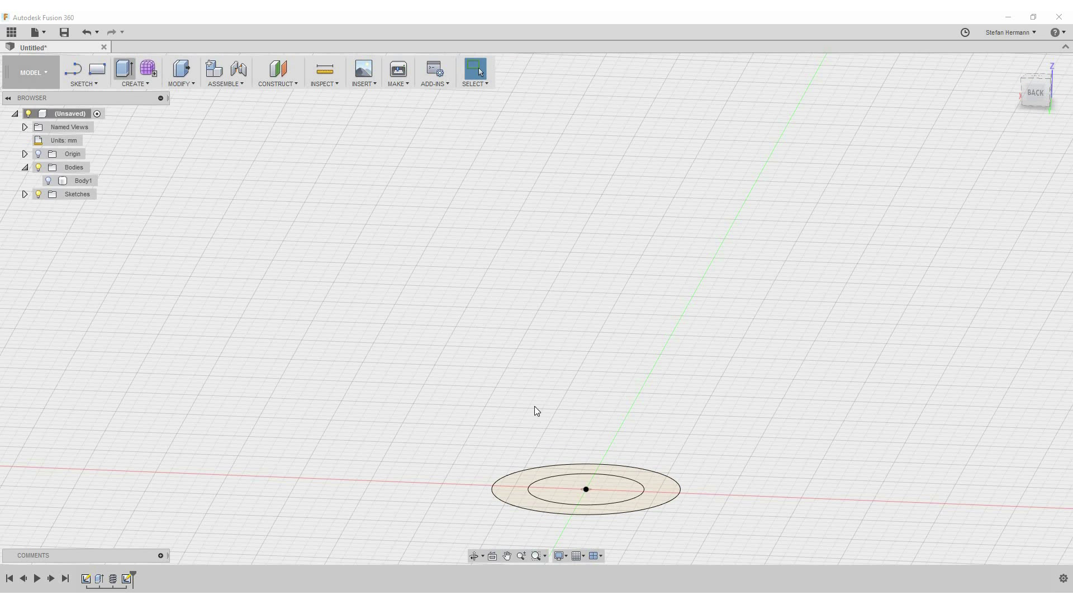
{"action": "left_click", "coordinate": [612, 471]}
{"action": "left_click_drag", "start_coordinate": [532, 474], "coordinate": [534, 407]}
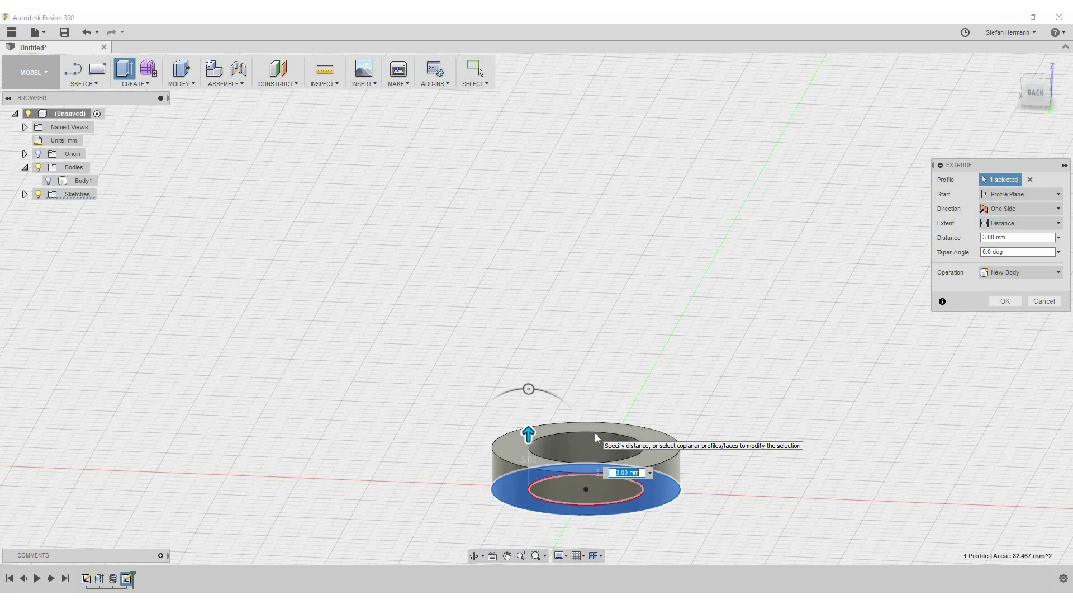
{"action": "key", "text": "Return"}
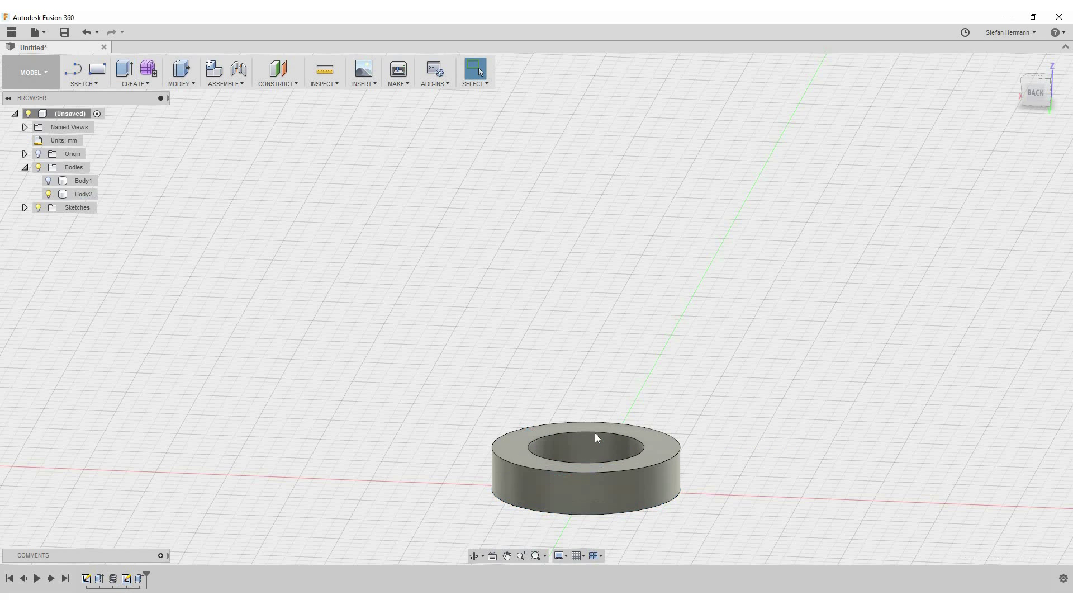
{"action": "left_click", "coordinate": [142, 82]}
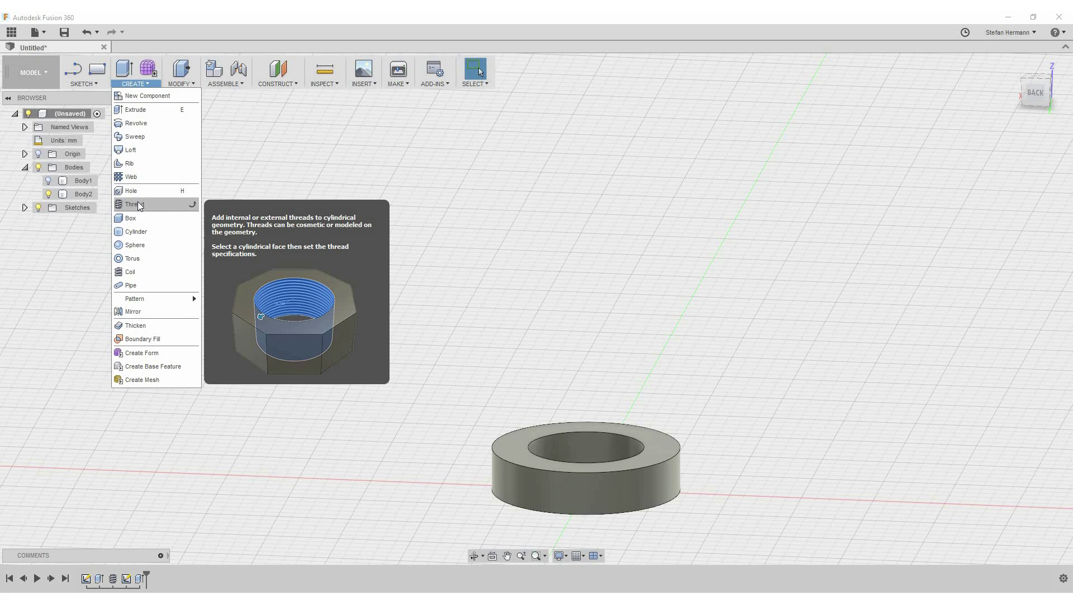
Step: Add a modeled 10.0 mm M10x1.5 internal thread to the ring's inner bore
{"action": "left_click", "coordinate": [240, 261]}
{"action": "left_click", "coordinate": [611, 454]}
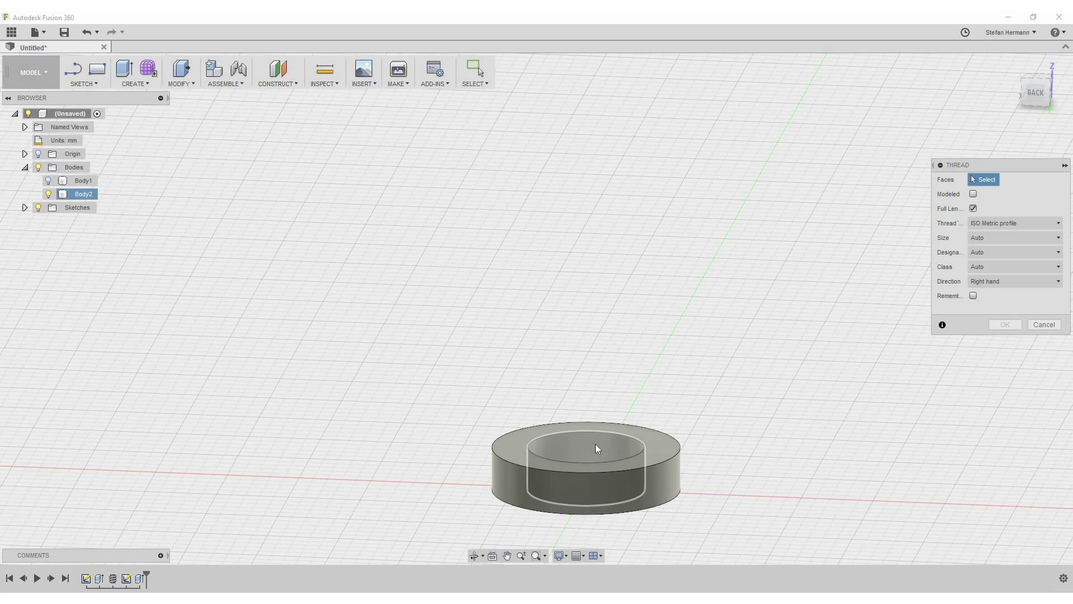
{"action": "left_click", "coordinate": [1038, 236]}
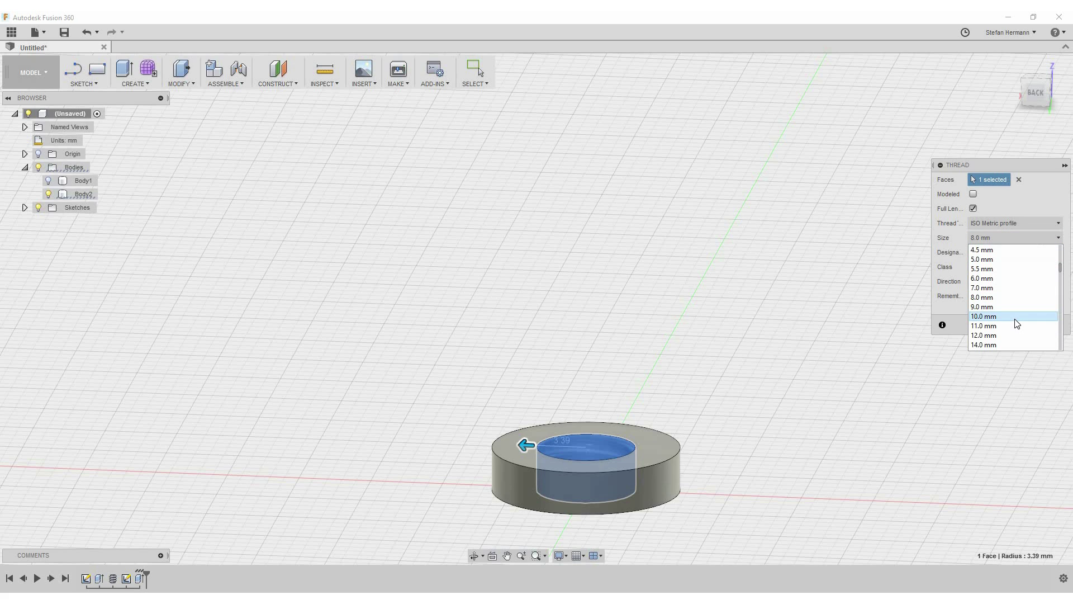
{"action": "left_click", "coordinate": [1014, 317]}
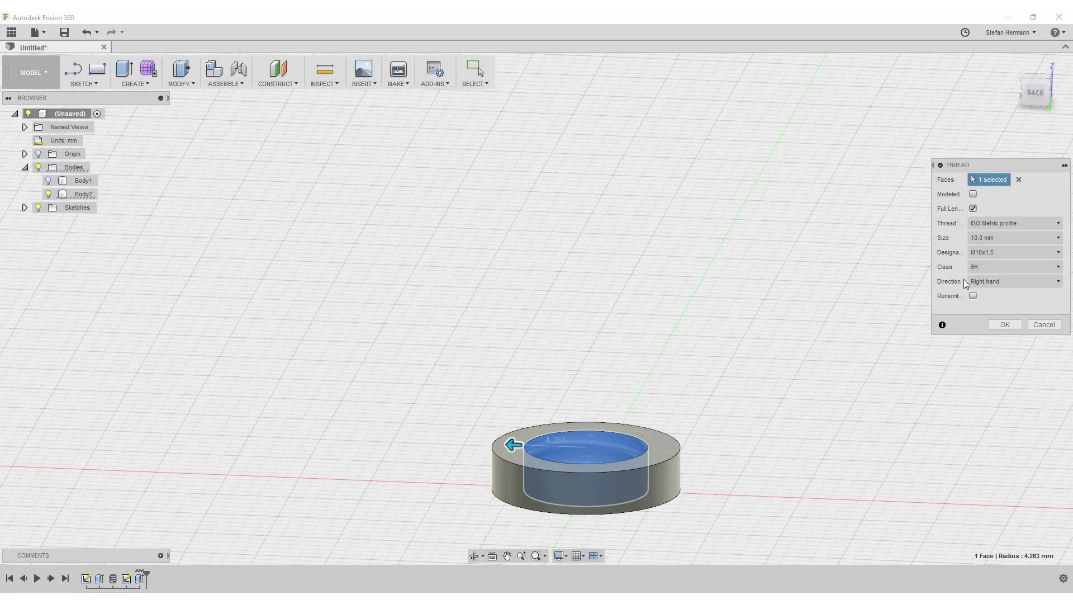
{"action": "left_click", "coordinate": [973, 195]}
{"action": "left_click", "coordinate": [1005, 324]}
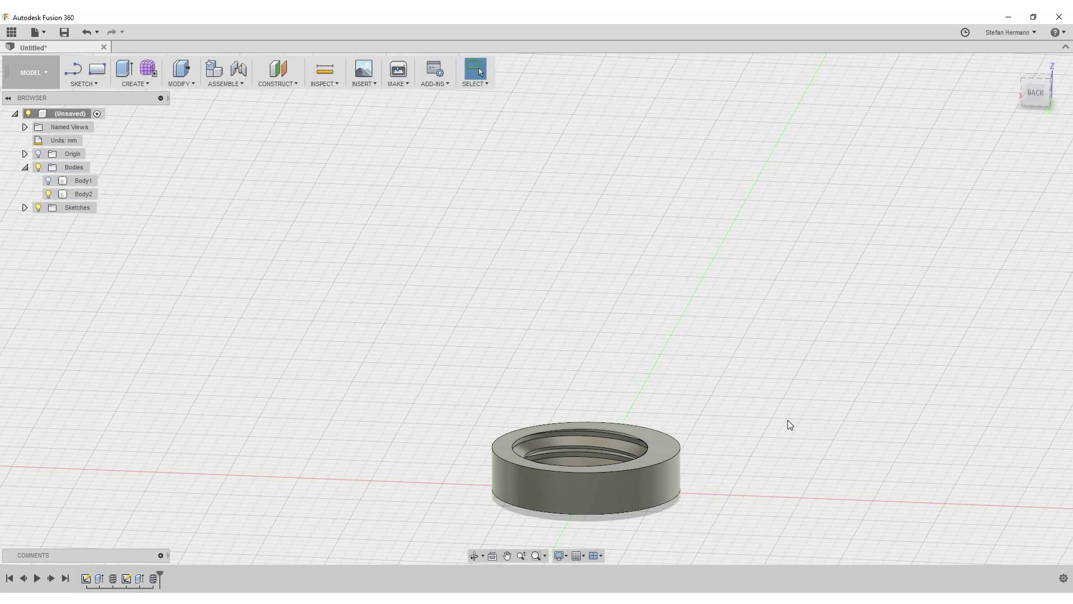
Step: Show the threaded bolt body again and frame it in the view
{"action": "middle_click_drag", "start_coordinate": [773, 407], "coordinate": [786, 437], "text": "shift"}
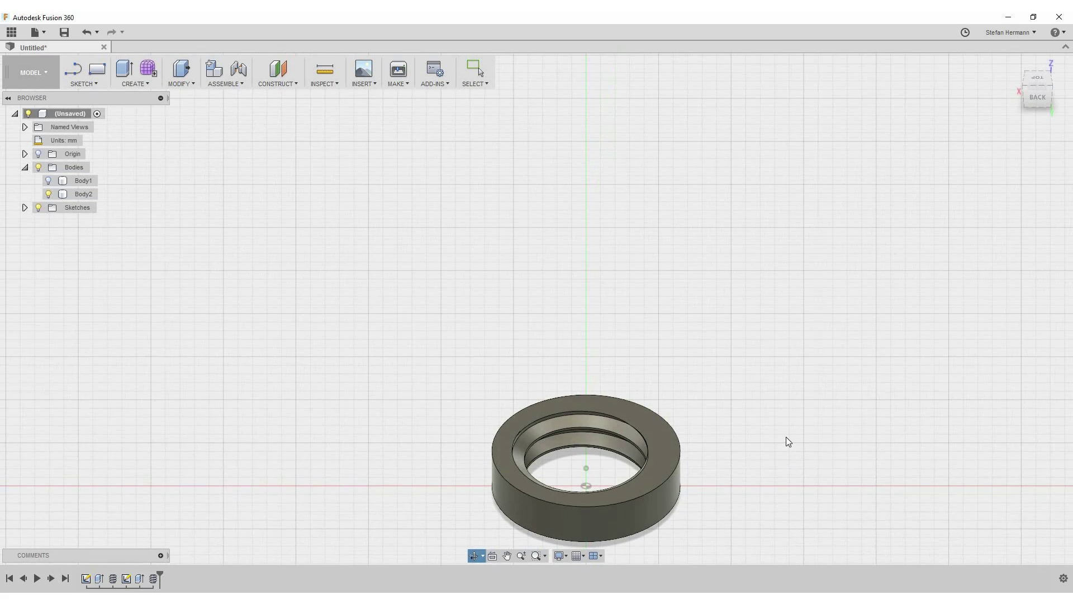
{"action": "left_click", "coordinate": [49, 181]}
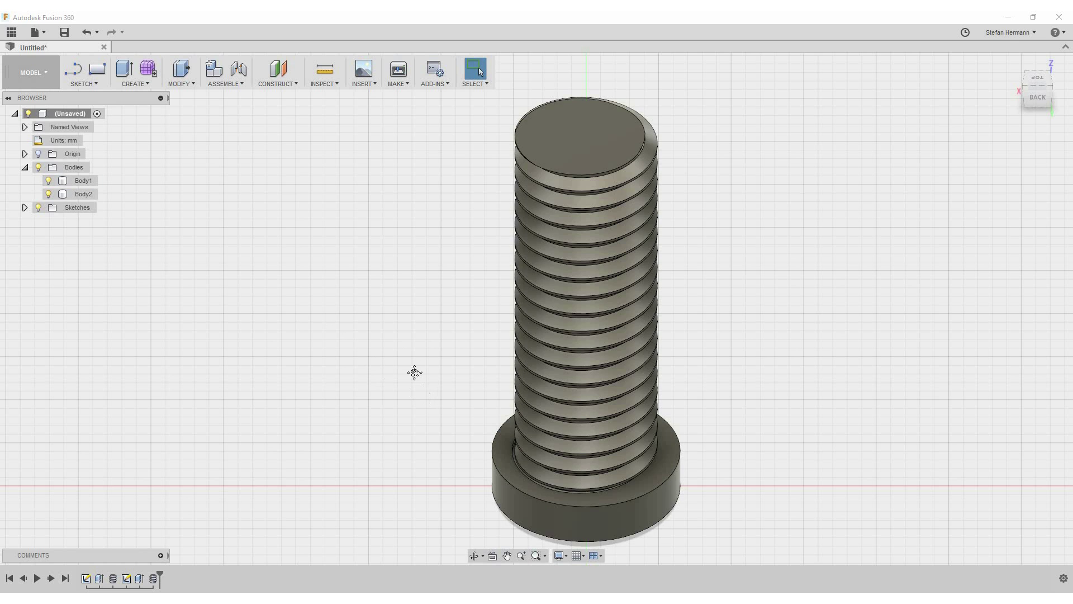
{"action": "middle_click_drag", "start_coordinate": [414, 372], "coordinate": [305, 165]}
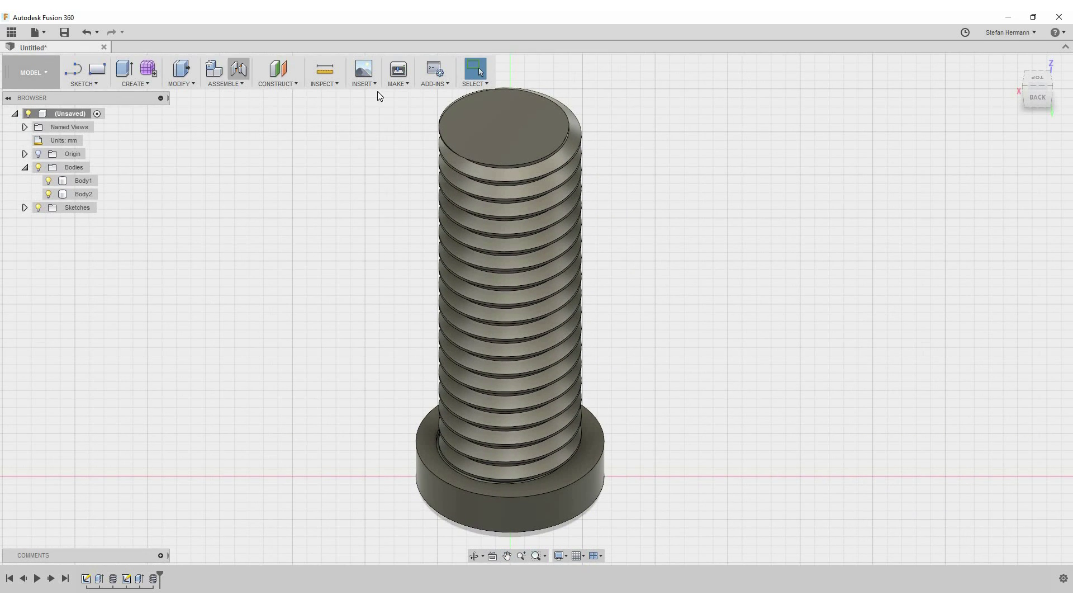
Step: Preview a section analysis cut along the XZ origin plane
{"action": "left_click", "coordinate": [337, 82]}
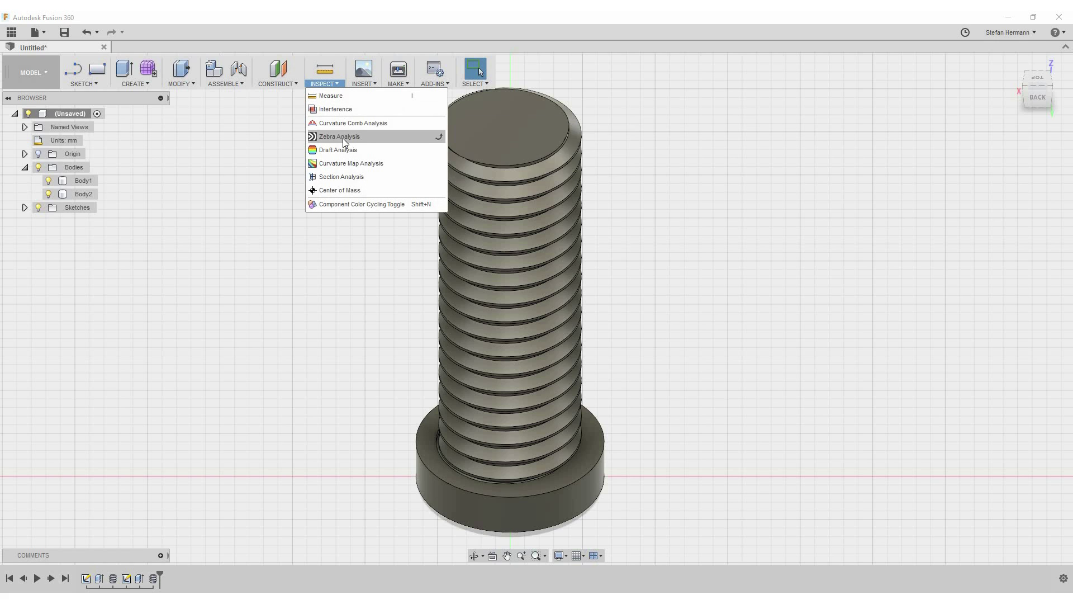
{"action": "left_click", "coordinate": [341, 177]}
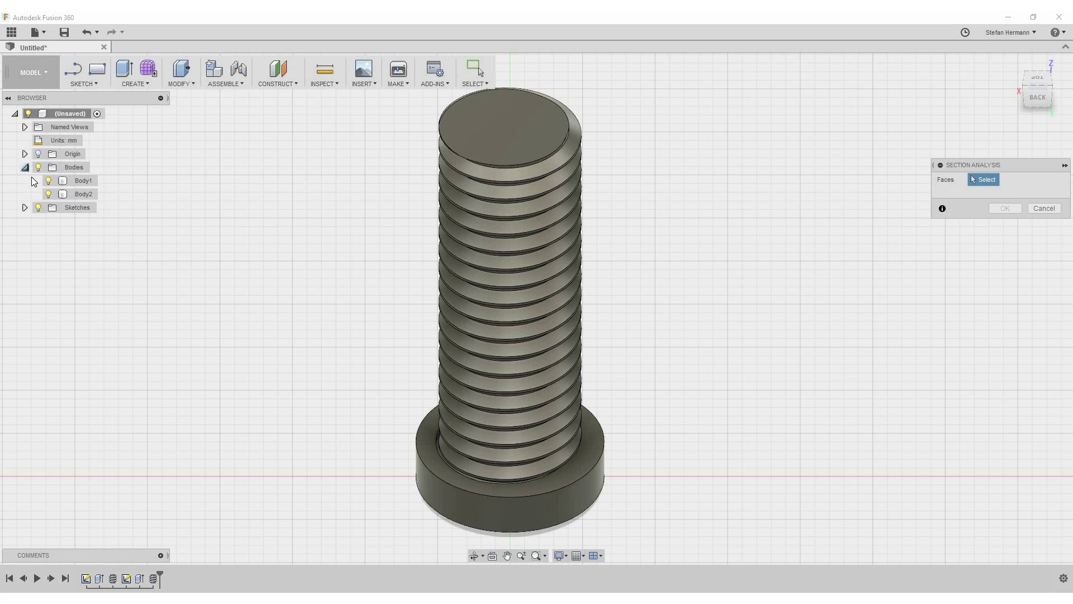
{"action": "left_click", "coordinate": [25, 154]}
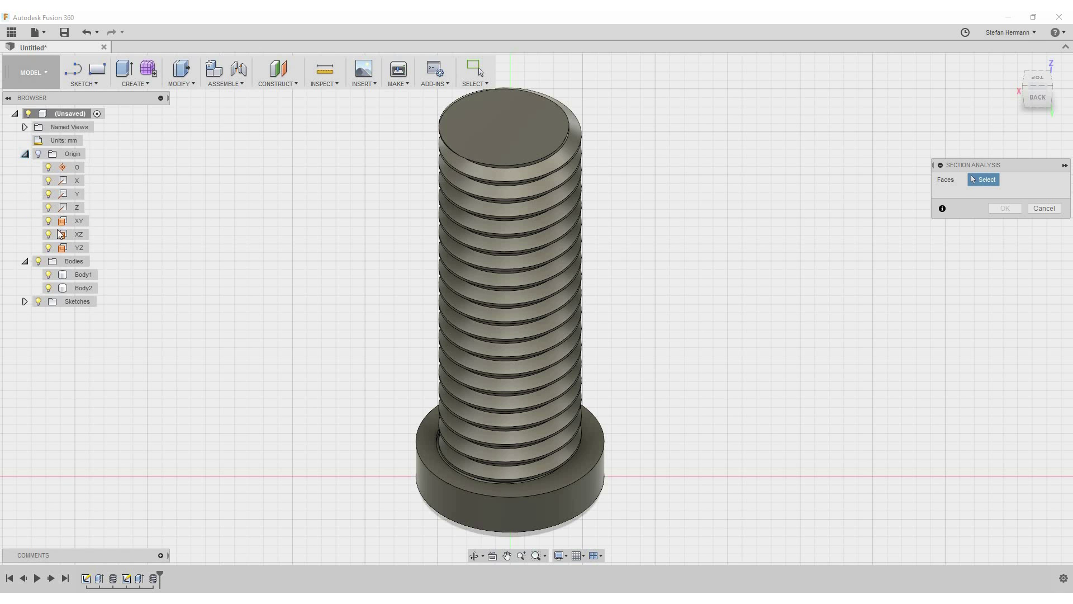
{"action": "left_click", "coordinate": [84, 239]}
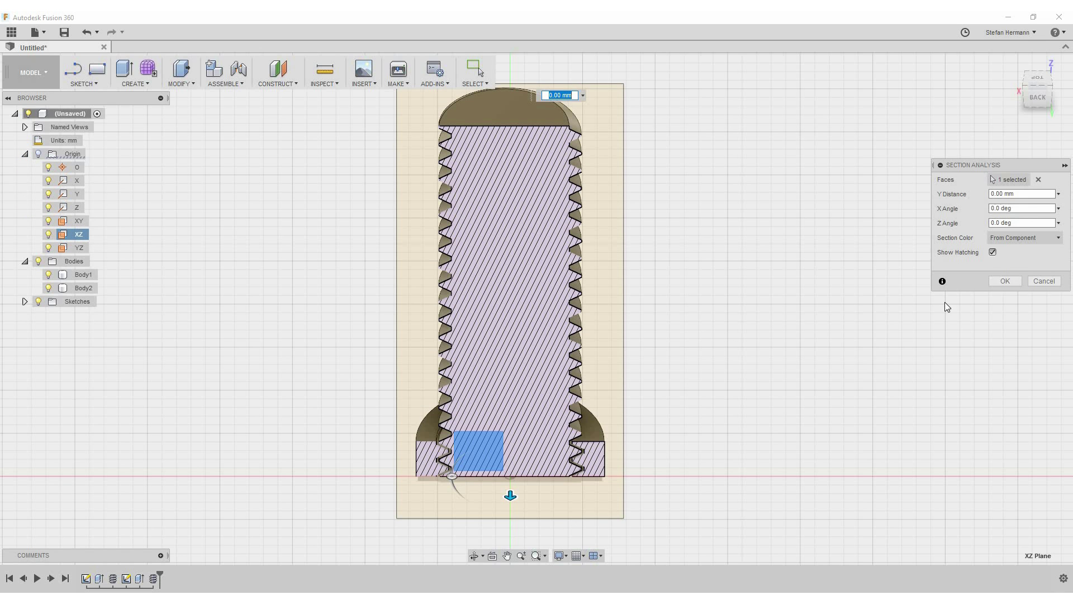
Step: Commit the XZ section and zoom in on the gap between bolt and ring threads
{"action": "left_click", "coordinate": [1006, 281]}
{"action": "middle_click_drag", "start_coordinate": [675, 354], "coordinate": [639, 415], "text": "shift"}
{"action": "scroll", "coordinate": [640, 414], "scroll_direction": "down", "scroll_amount": 3}
{"action": "scroll", "coordinate": [756, 386], "scroll_direction": "up", "scroll_amount": 10}
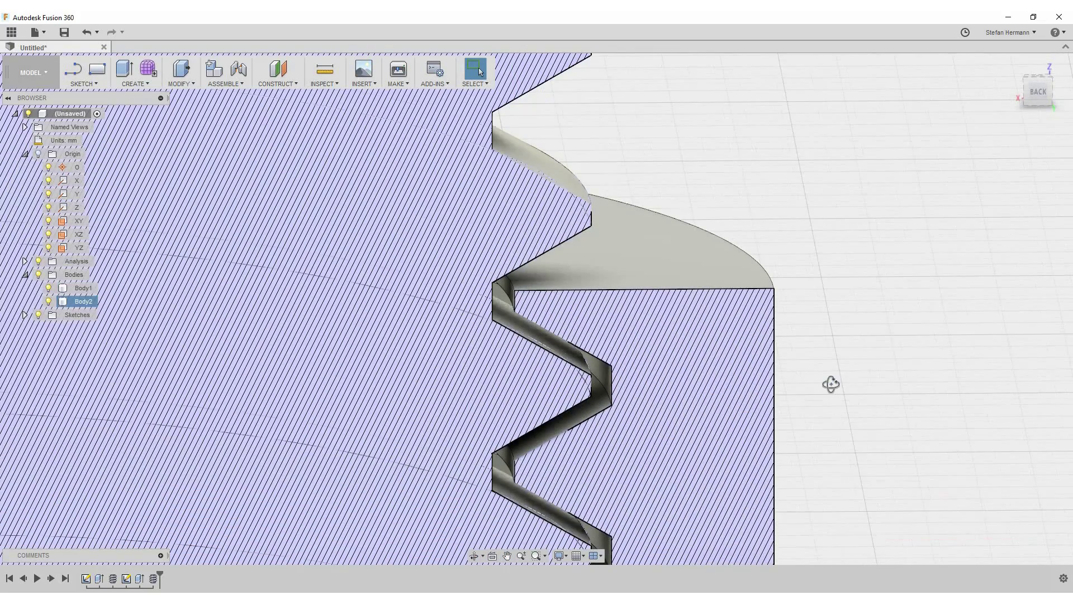
{"action": "mouse_move", "coordinate": [832, 383]}
{"action": "middle_mouse_down", "text": "shift"}
{"action": "mouse_move", "coordinate": [824, 369]}
{"action": "mouse_move", "coordinate": [575, 323]}
{"action": "middle_mouse_up", "text": "shift"}
{"action": "left_click", "coordinate": [563, 332]}
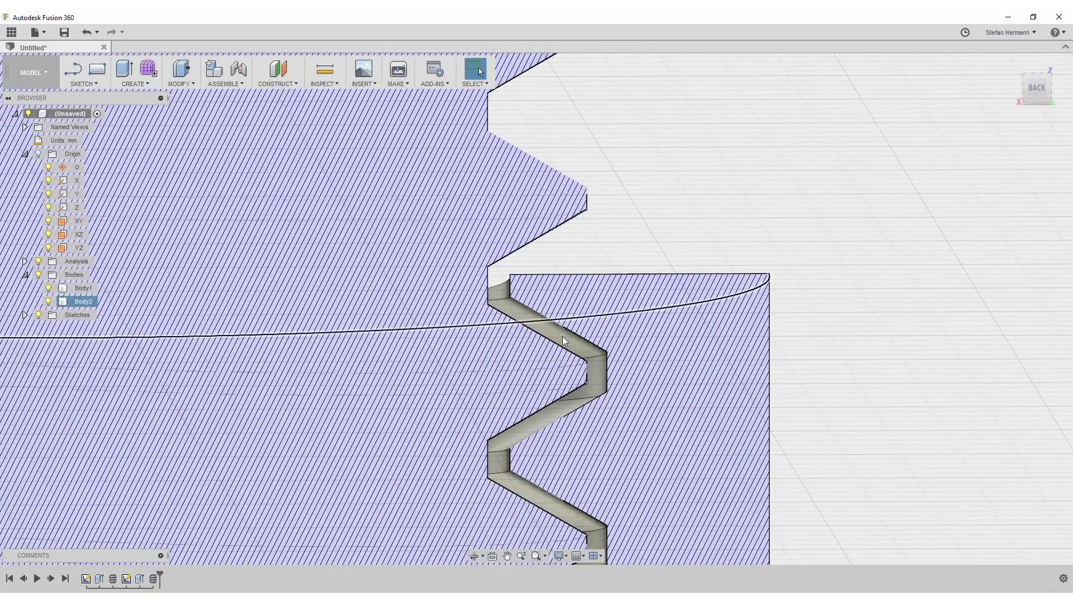
{"action": "left_click", "coordinate": [860, 388]}
{"action": "middle_click_drag", "start_coordinate": [861, 388], "coordinate": [837, 370], "text": "shift"}
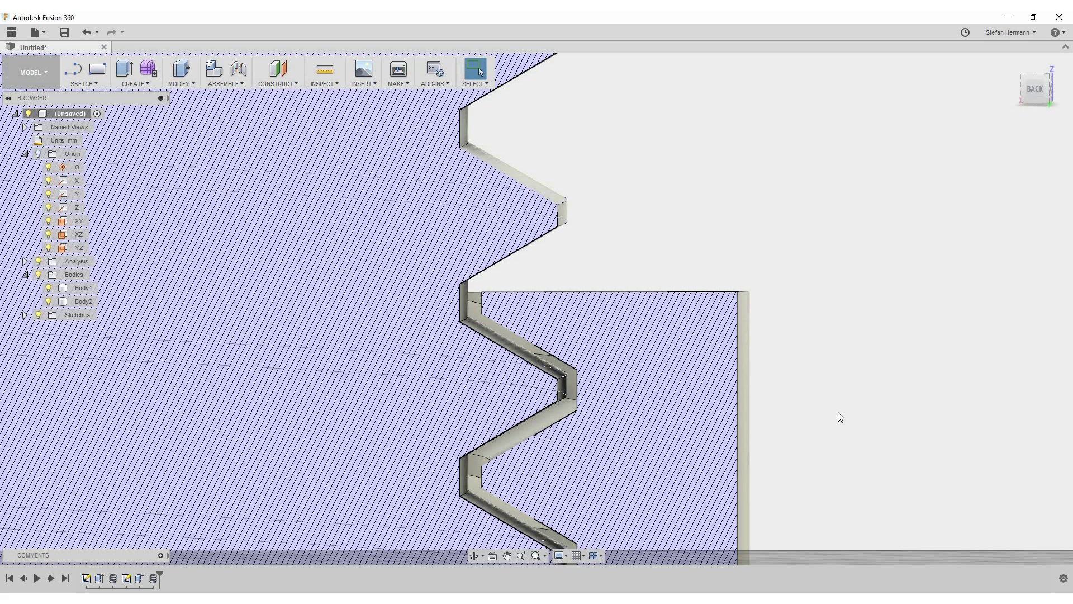
{"action": "middle_click_drag", "start_coordinate": [837, 411], "coordinate": [901, 290]}
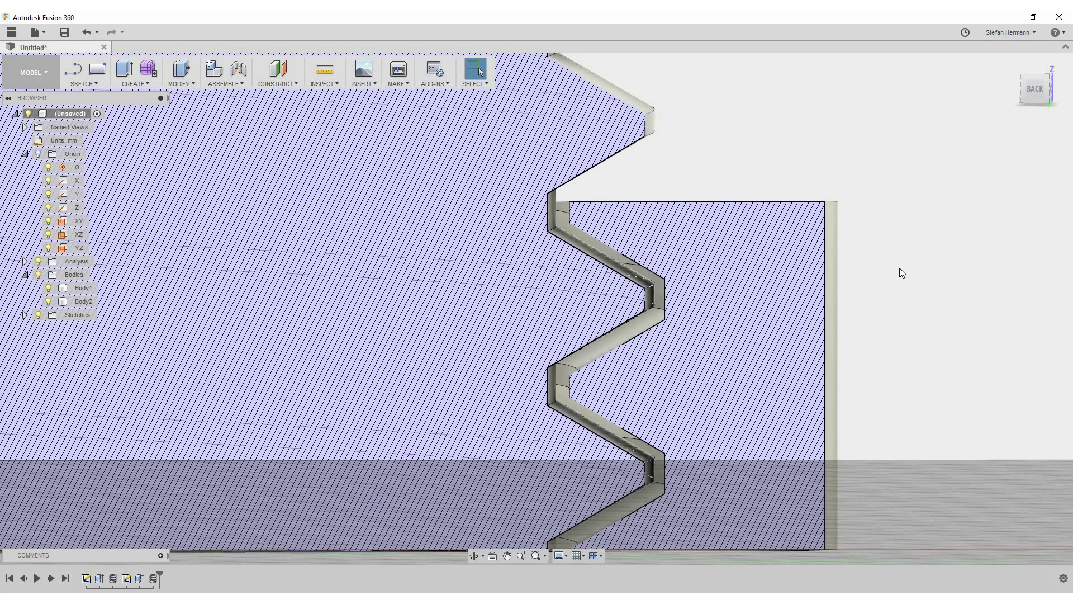
{"action": "middle_click_drag", "start_coordinate": [869, 263], "coordinate": [951, 313], "text": "shift"}
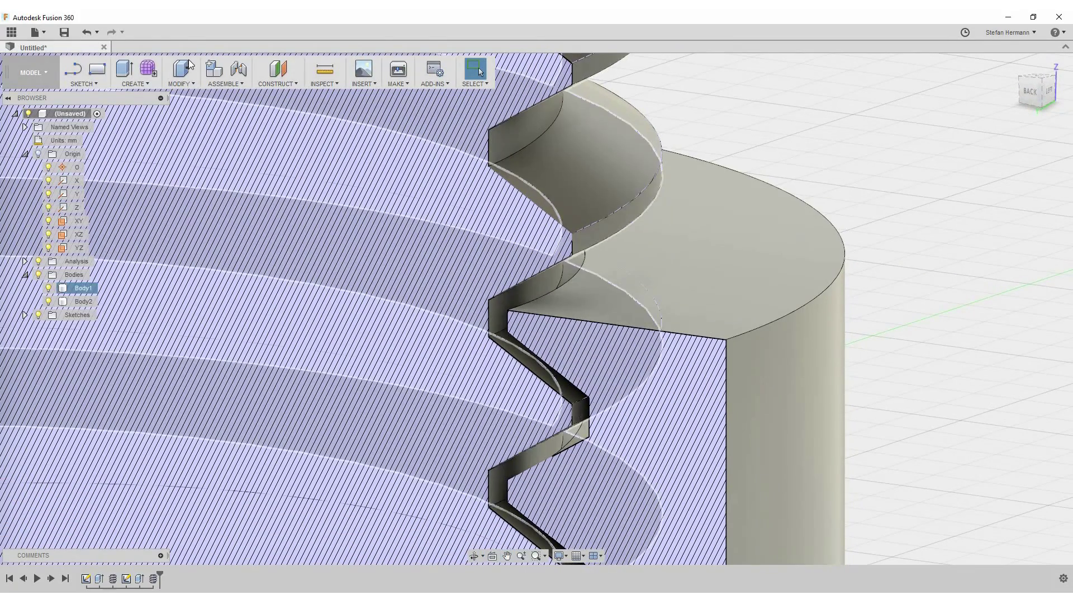
{"action": "left_click", "coordinate": [188, 68]}
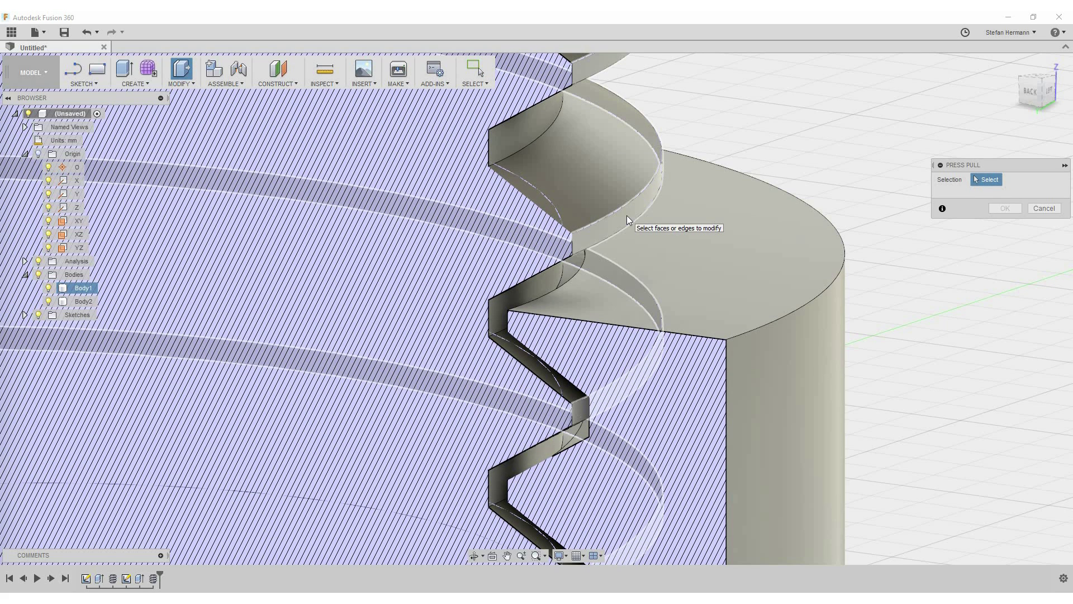
Step: Offset the cylindrical thread face by -0.20 mm with Press Pull and inspect the result
{"action": "left_click", "coordinate": [626, 216]}
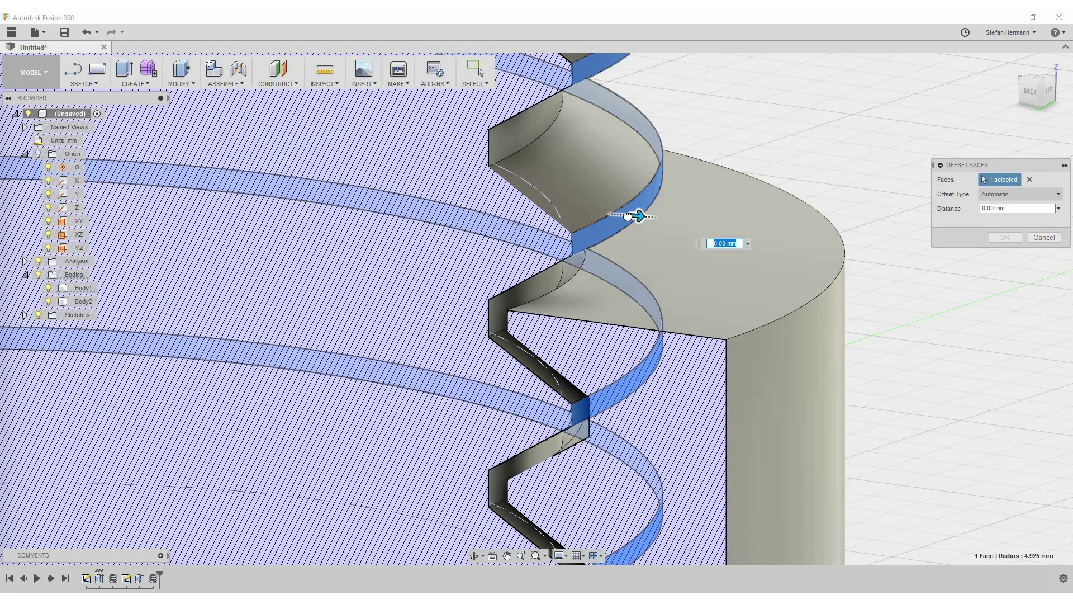
{"action": "left_click_drag", "start_coordinate": [626, 216], "coordinate": [620, 213]}
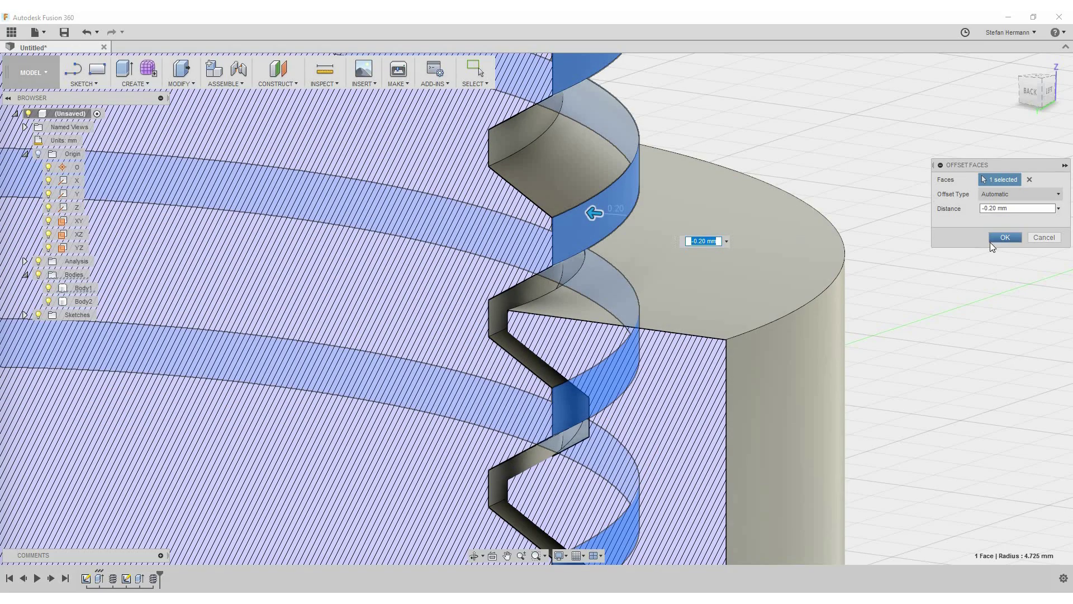
{"action": "left_click", "coordinate": [1004, 237]}
{"action": "middle_click_drag", "start_coordinate": [891, 350], "coordinate": [617, 395], "text": "shift"}
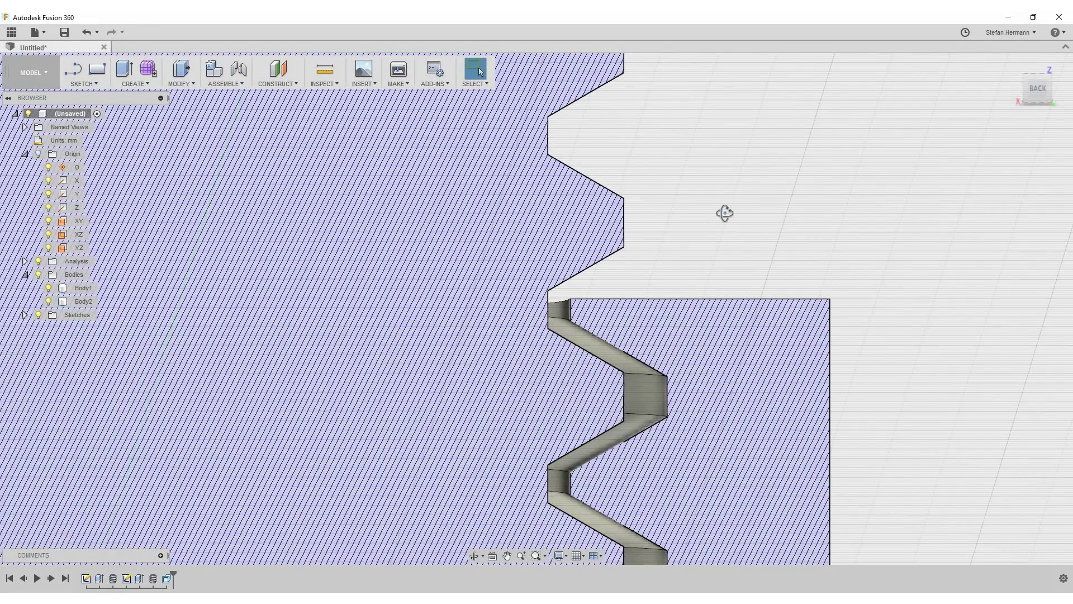
{"action": "middle_click_drag", "start_coordinate": [723, 213], "coordinate": [688, 244], "text": "shift"}
Step: Offset the second thread flank face 0.10 mm inward with Press Pull
{"action": "middle_click_drag", "start_coordinate": [714, 208], "coordinate": [643, 184], "text": "shift"}
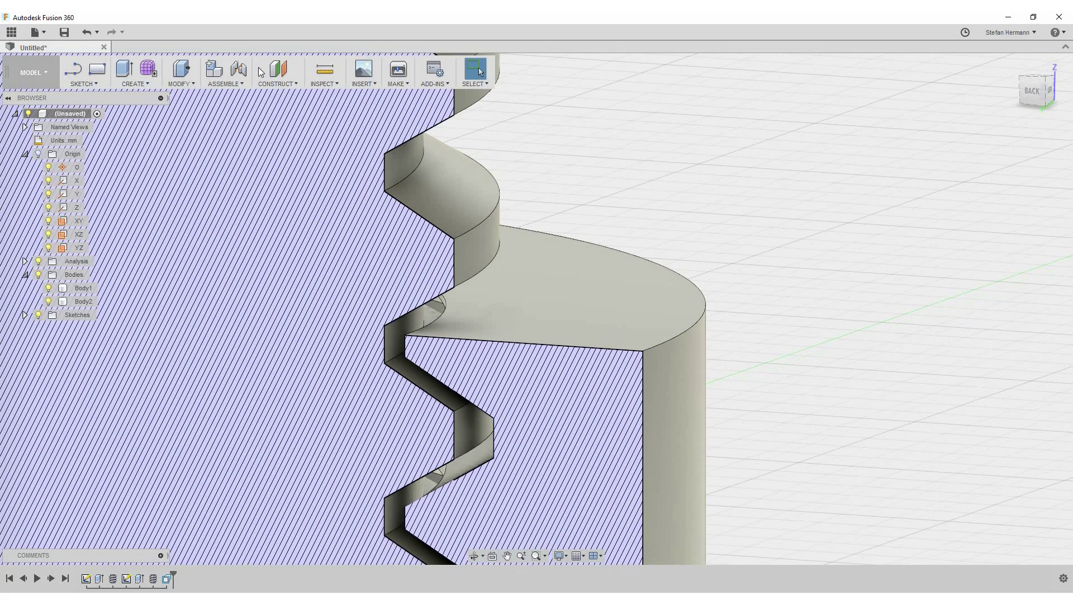
{"action": "key", "text": "q"}
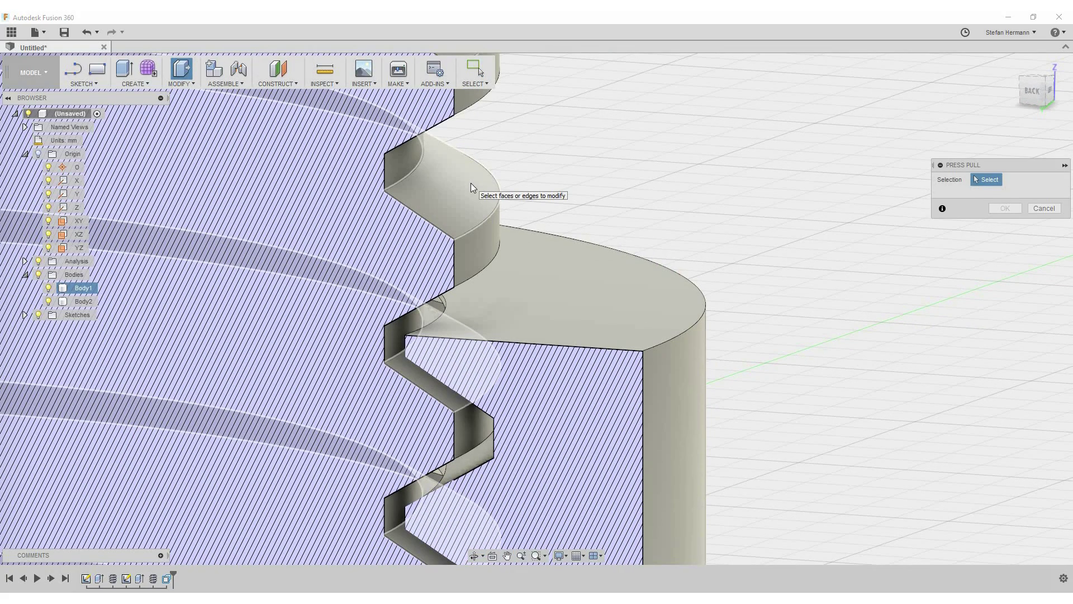
{"action": "left_click", "coordinate": [473, 178]}
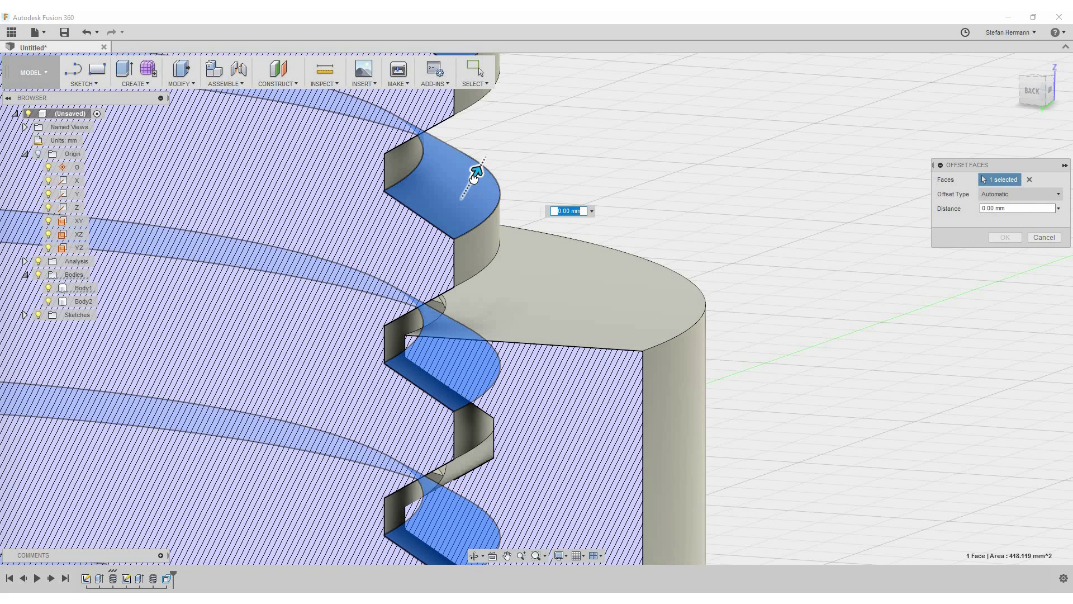
{"action": "left_click_drag", "start_coordinate": [464, 189], "coordinate": [464, 188]}
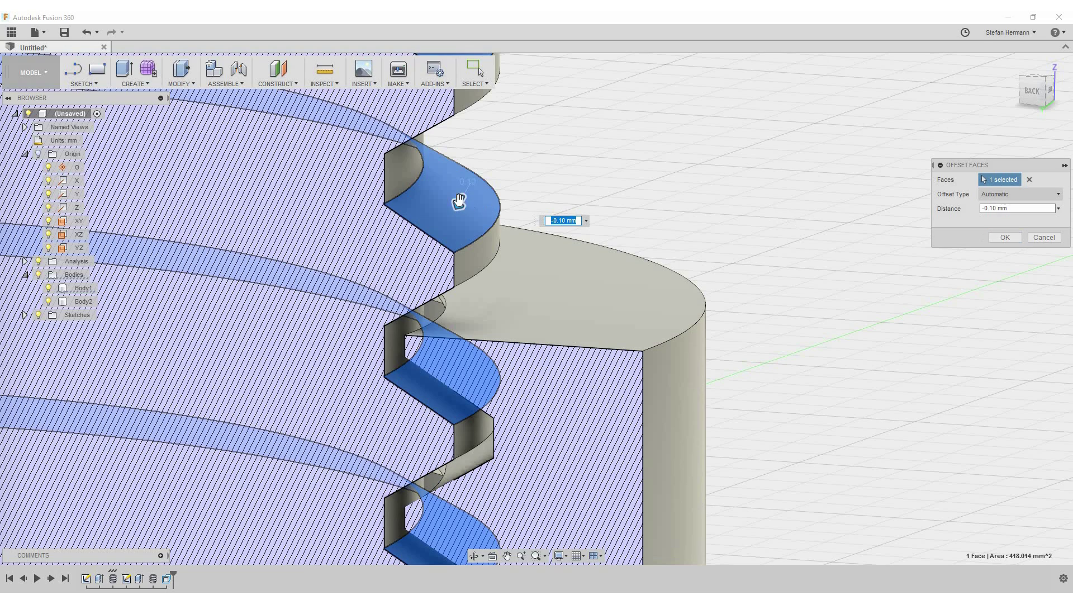
{"action": "left_click", "coordinate": [1004, 238]}
Step: Inspect the Body2 section side-on, selecting it and then clearing the selection
{"action": "middle_click_drag", "start_coordinate": [799, 281], "coordinate": [800, 290], "text": "shift"}
{"action": "left_click", "coordinate": [492, 372]}
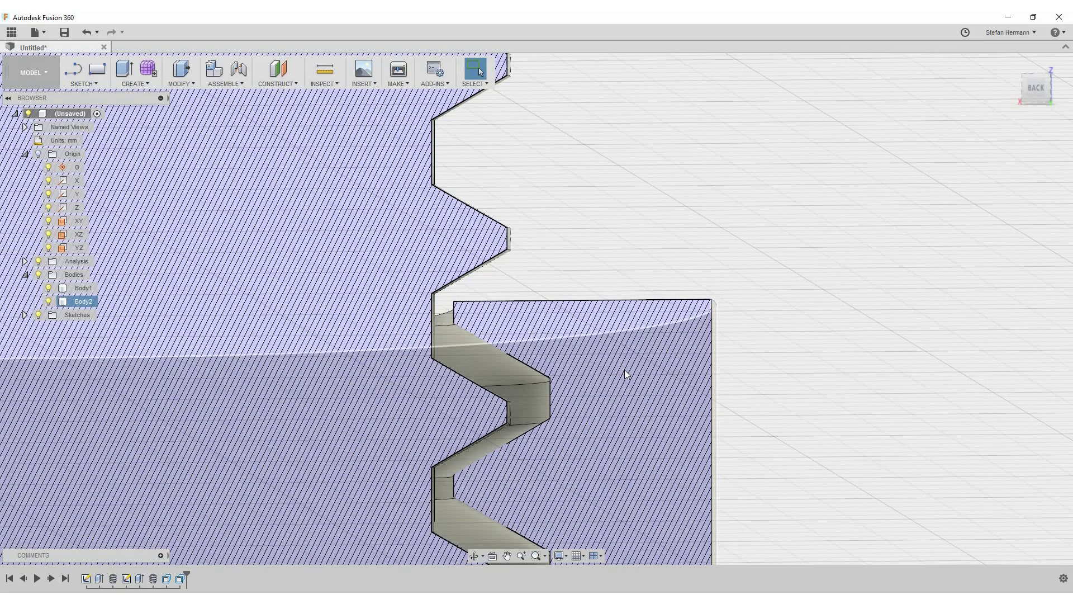
{"action": "left_click", "coordinate": [781, 425]}
Step: Orbit, pan and zoom around the threaded section to review the clearance
{"action": "middle_click_drag", "start_coordinate": [781, 426], "coordinate": [853, 291], "text": "shift"}
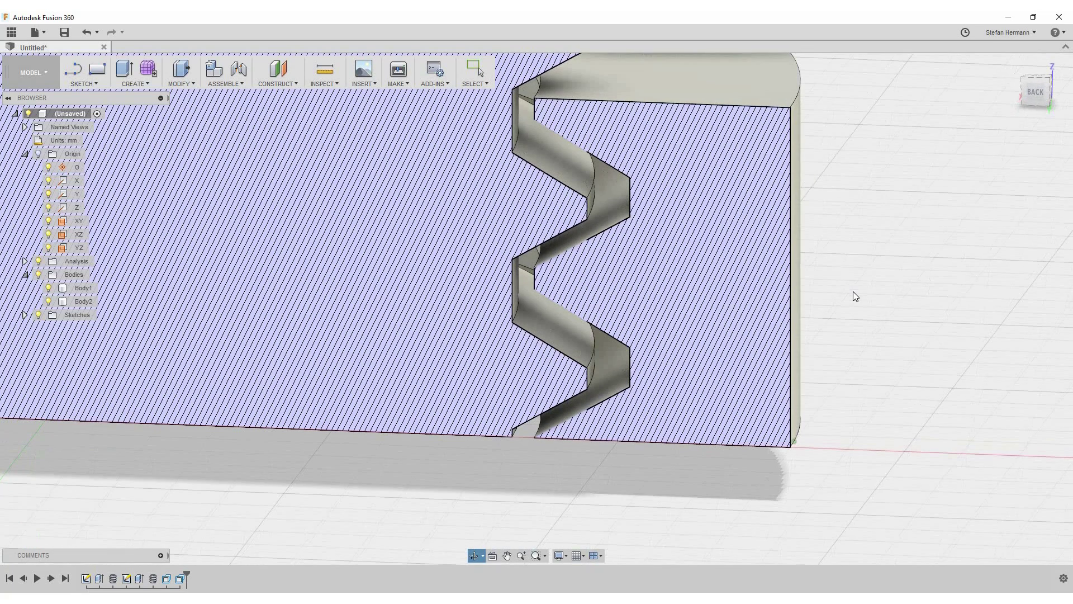
{"action": "middle_click_drag", "start_coordinate": [891, 255], "coordinate": [818, 298]}
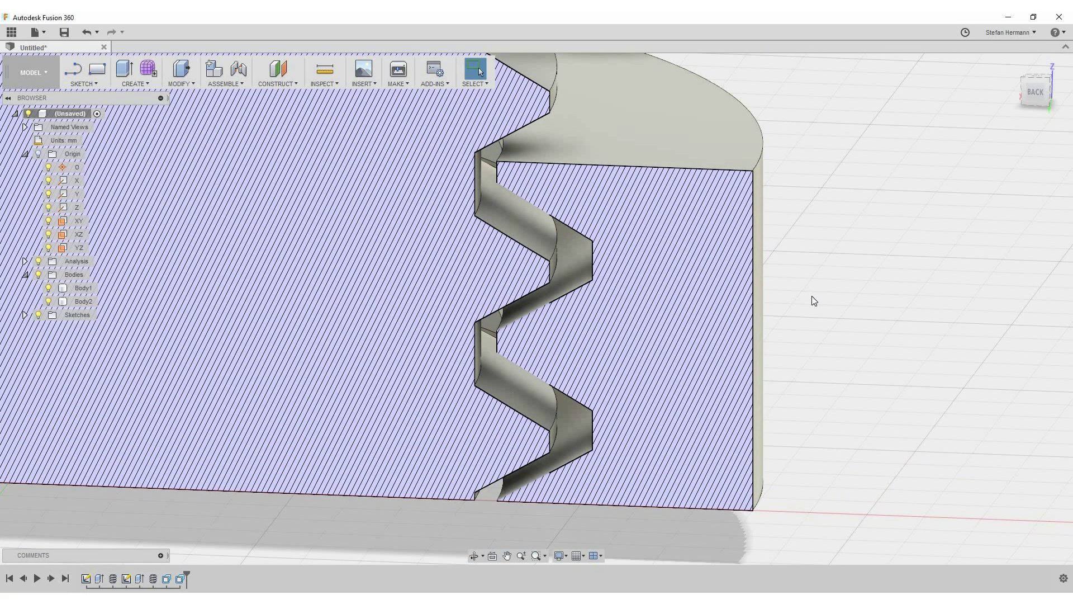
{"action": "scroll", "coordinate": [795, 294], "scroll_direction": "up", "scroll_amount": 10}
{"action": "scroll", "coordinate": [831, 297], "scroll_direction": "down", "scroll_amount": 5}
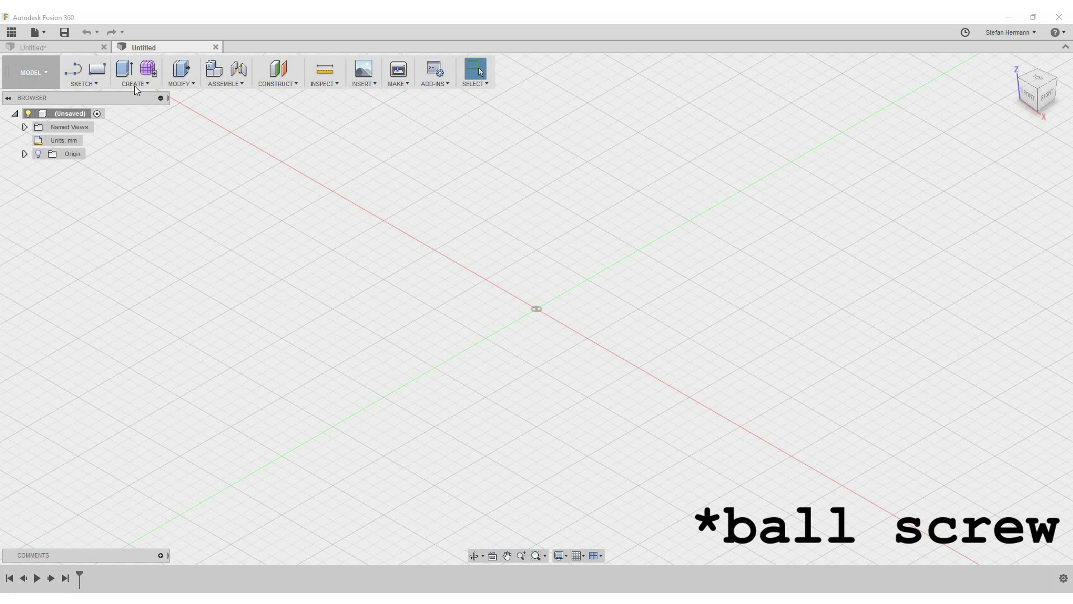
Step: Sketch a 20 mm diameter circle centred on the origin of the ground plane
{"action": "left_click", "coordinate": [528, 310]}
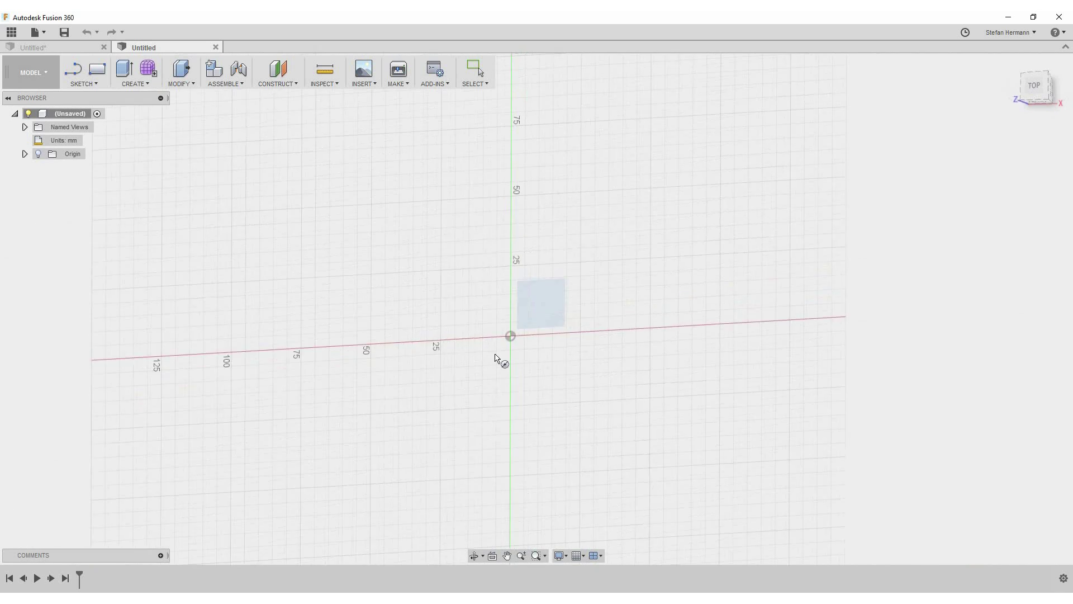
{"action": "left_click", "coordinate": [493, 351]}
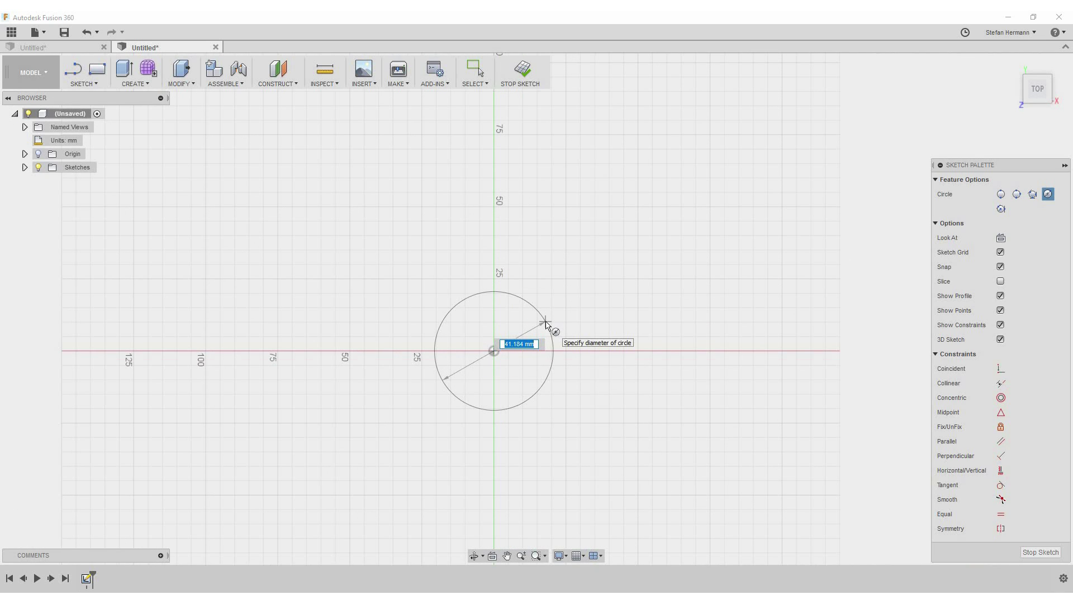
{"action": "left_click", "coordinate": [545, 323]}
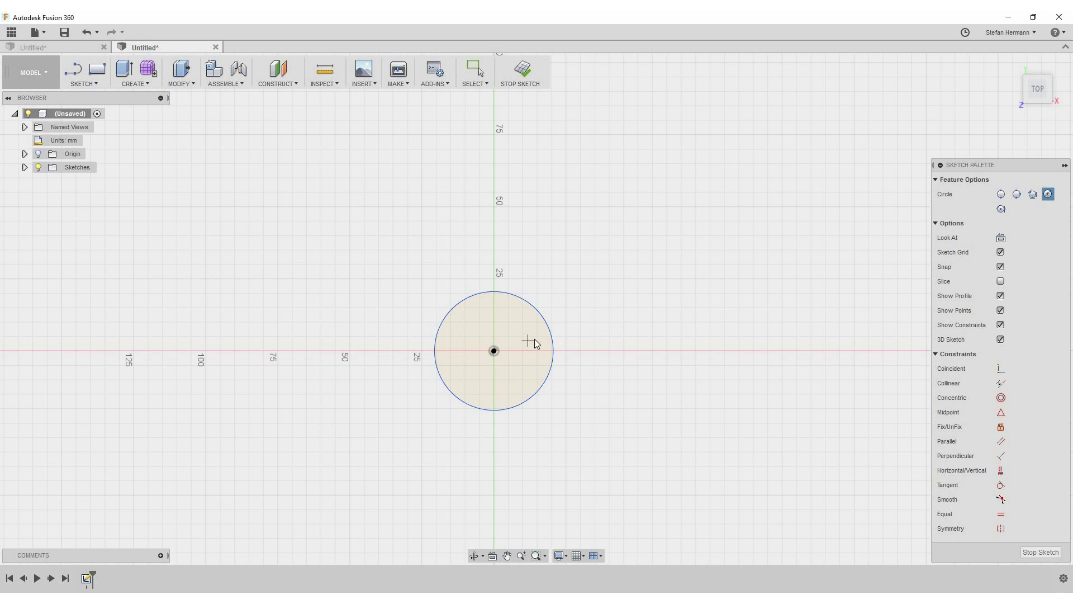
{"action": "key", "text": "Escape"}
{"action": "key", "text": "d"}
{"action": "left_click", "coordinate": [547, 326]}
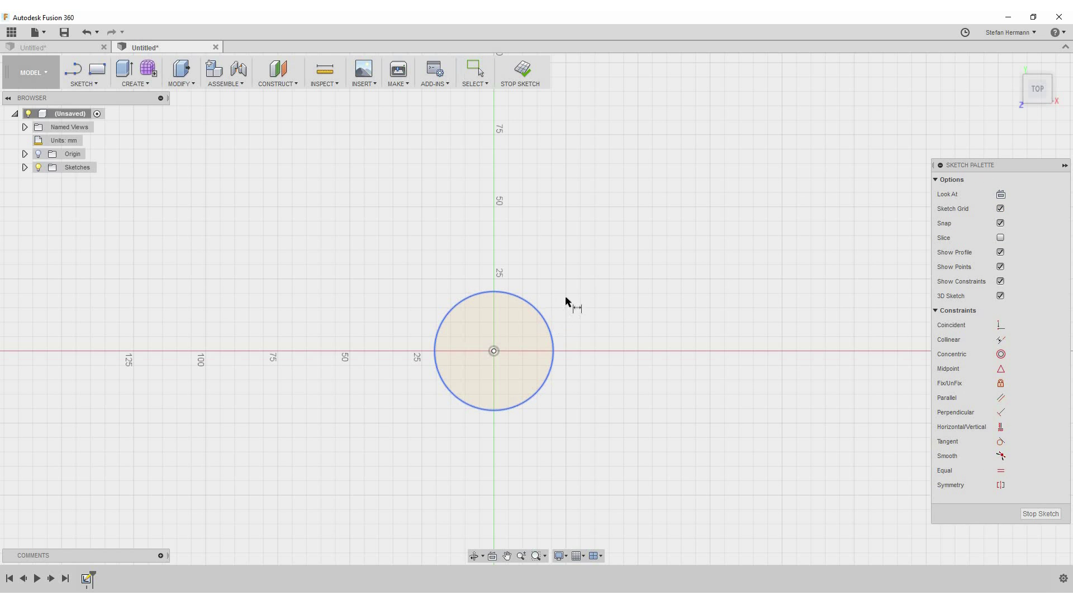
{"action": "left_click", "coordinate": [567, 298]}
{"action": "type", "text": "20"}
{"action": "key", "text": "Return"}
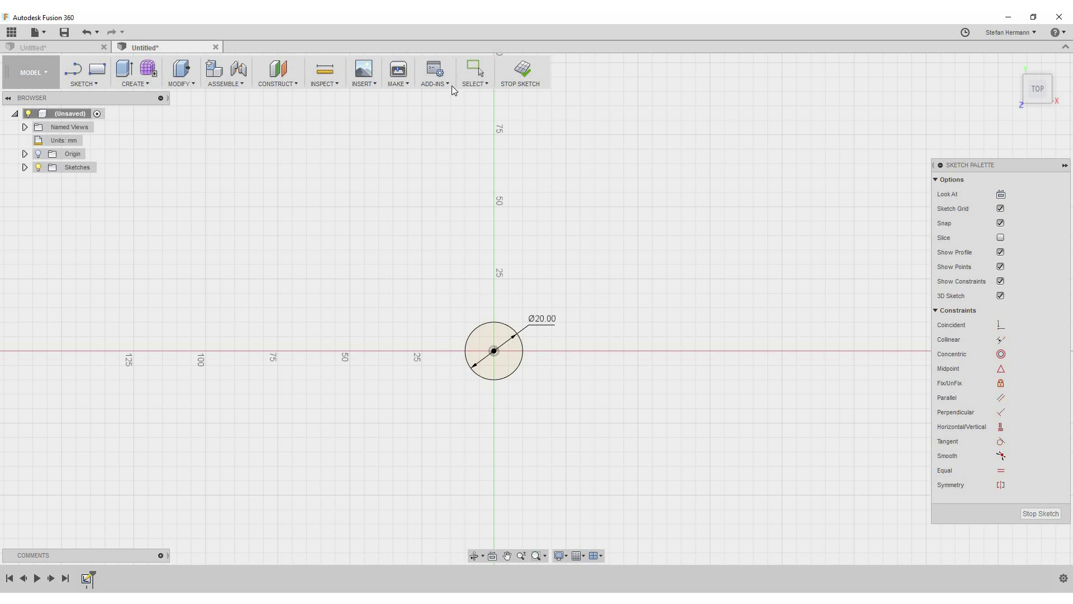
{"action": "left_click", "coordinate": [518, 68]}
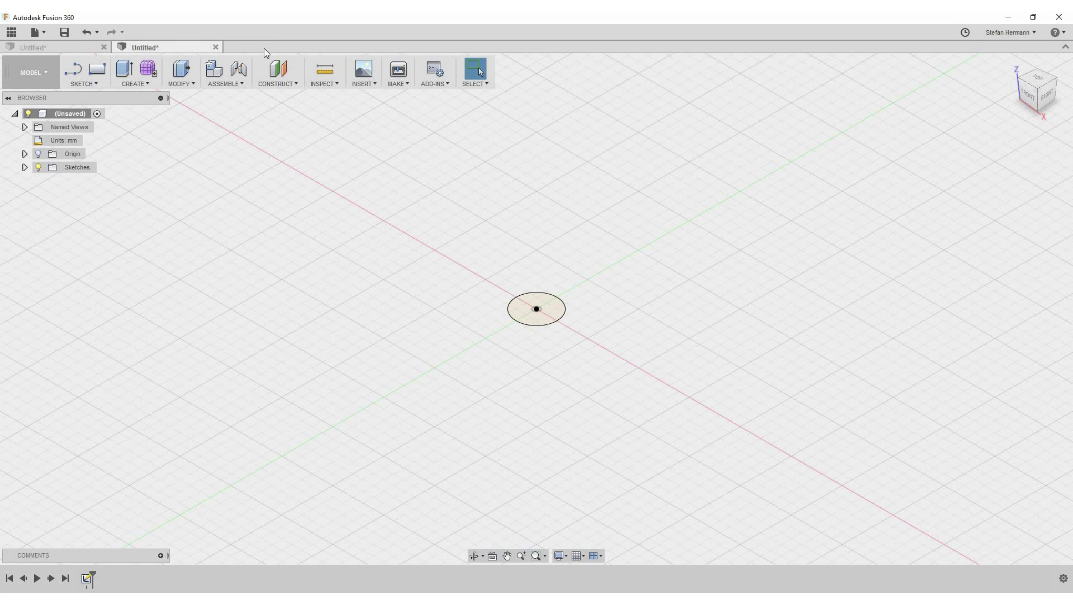
Step: Extrude the circle profile 40 mm into a solid cylinder
{"action": "key", "text": "e"}
{"action": "left_click", "coordinate": [536, 306]}
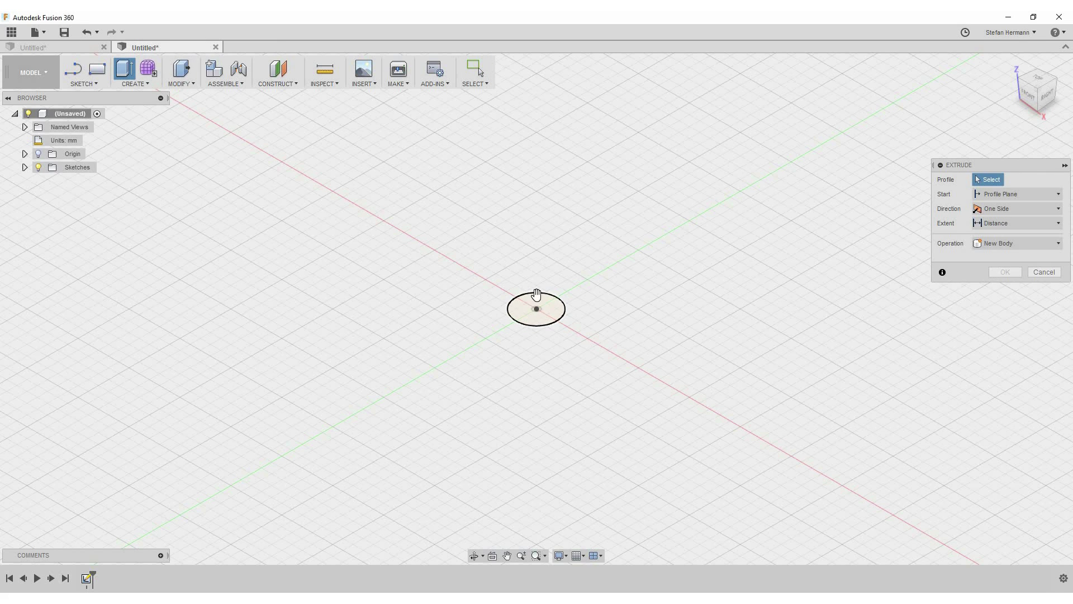
{"action": "type", "text": "40"}
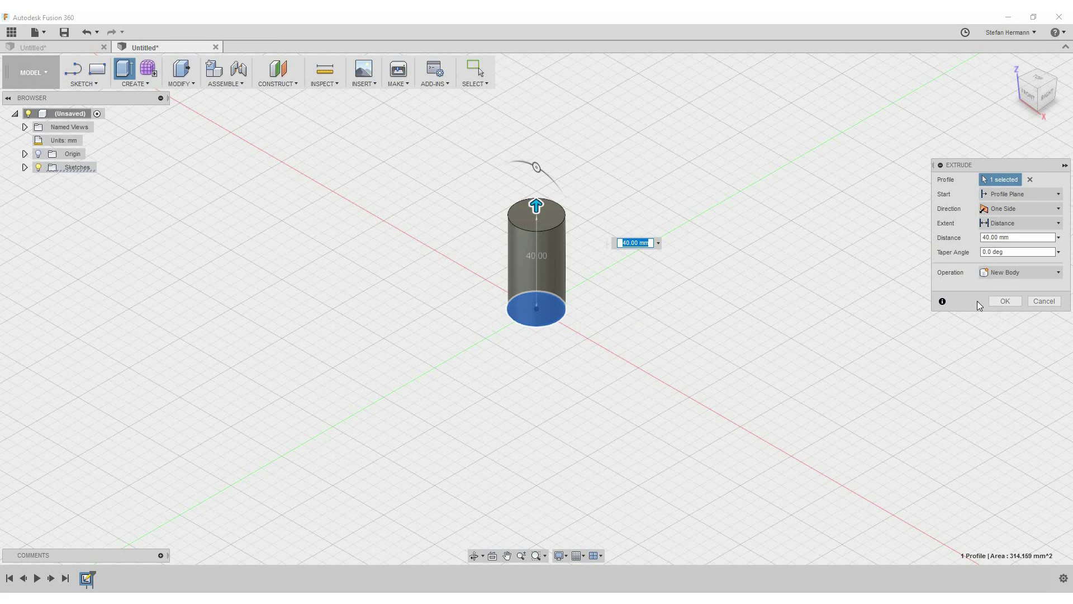
{"action": "left_click", "coordinate": [1005, 301]}
{"action": "scroll", "coordinate": [576, 307], "scroll_direction": "up", "scroll_amount": 2}
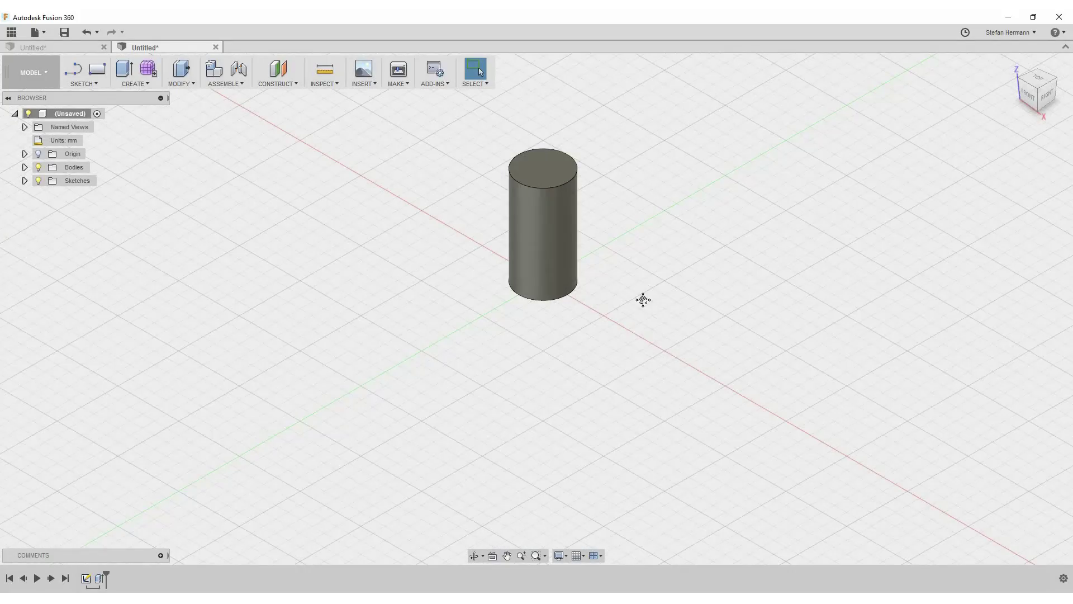
{"action": "scroll", "coordinate": [627, 306], "scroll_direction": "up", "scroll_amount": 2}
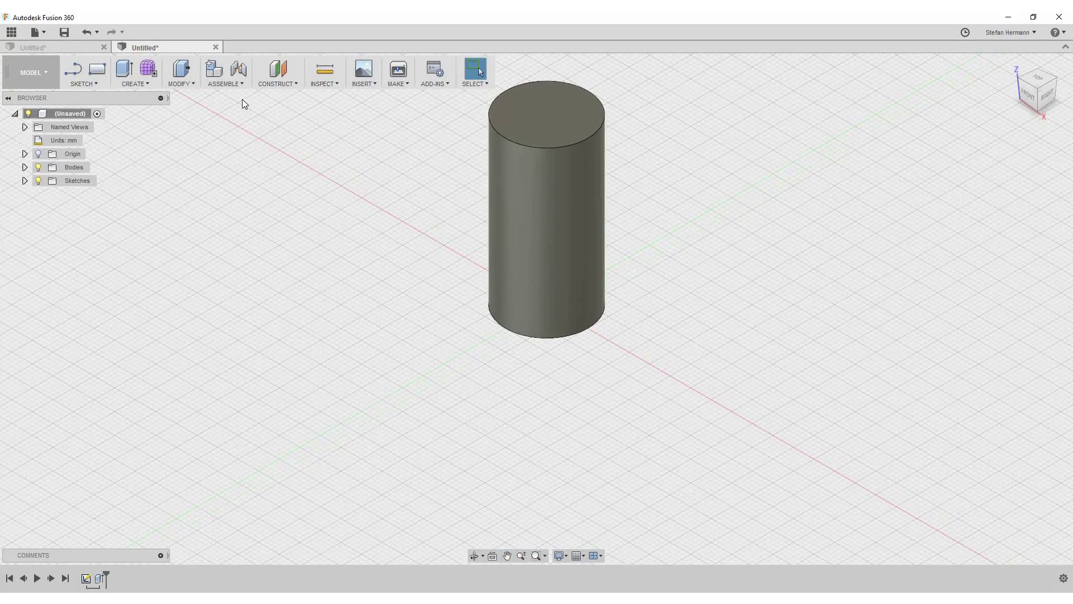
{"action": "left_click", "coordinate": [134, 84]}
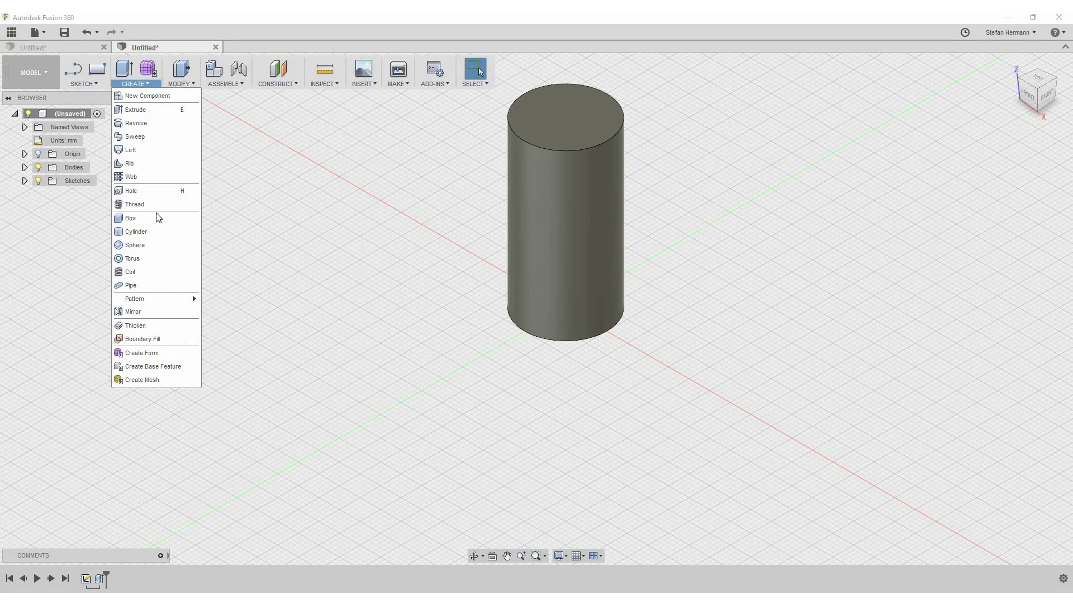
Step: Start a coil on the ground plane with a 20 mm base circle at the origin
{"action": "left_click", "coordinate": [139, 275]}
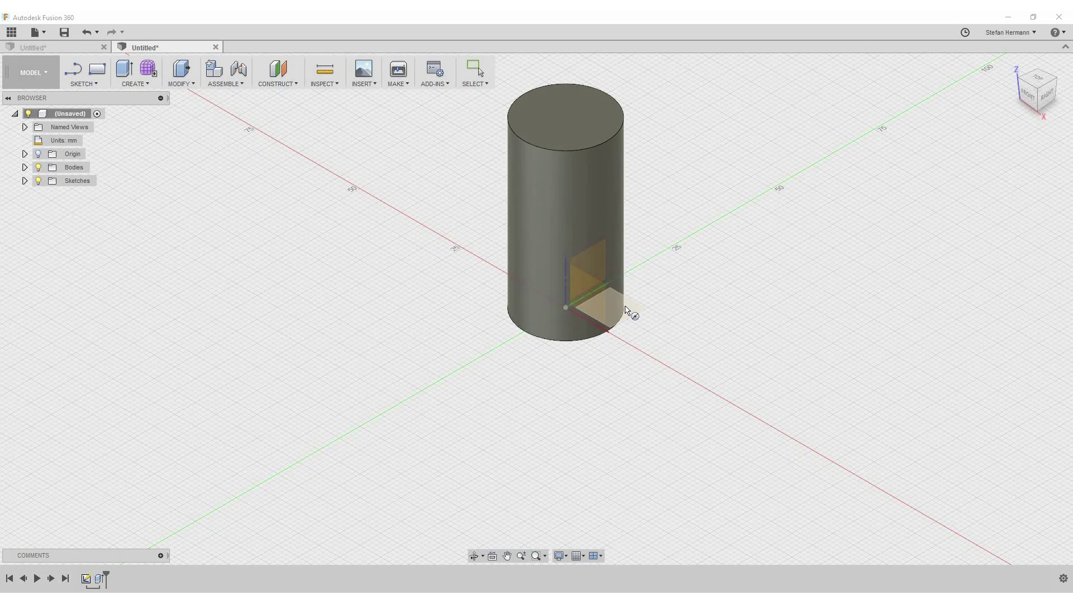
{"action": "left_click", "coordinate": [627, 307]}
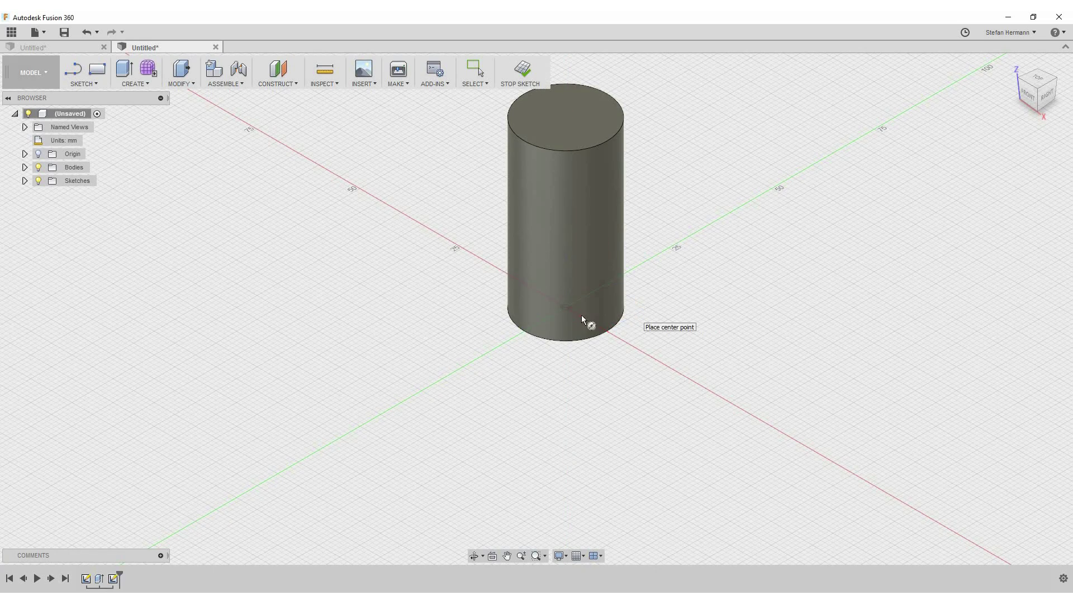
{"action": "left_click", "coordinate": [568, 308]}
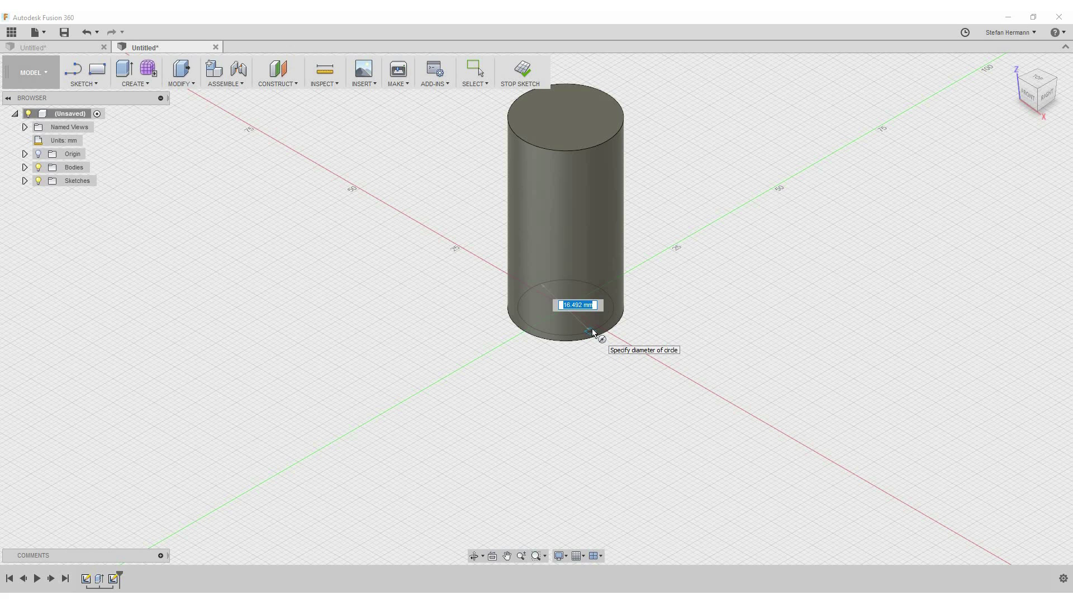
{"action": "type", "text": "20"}
{"action": "key", "text": "Tab"}
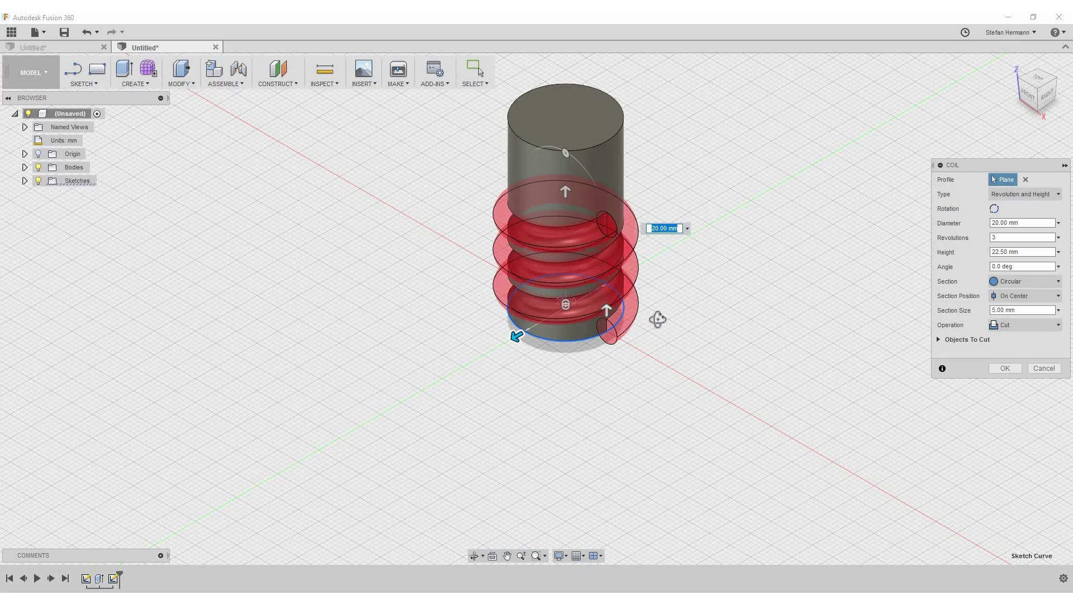
{"action": "middle_click_drag", "start_coordinate": [658, 319], "coordinate": [727, 324], "text": "shift"}
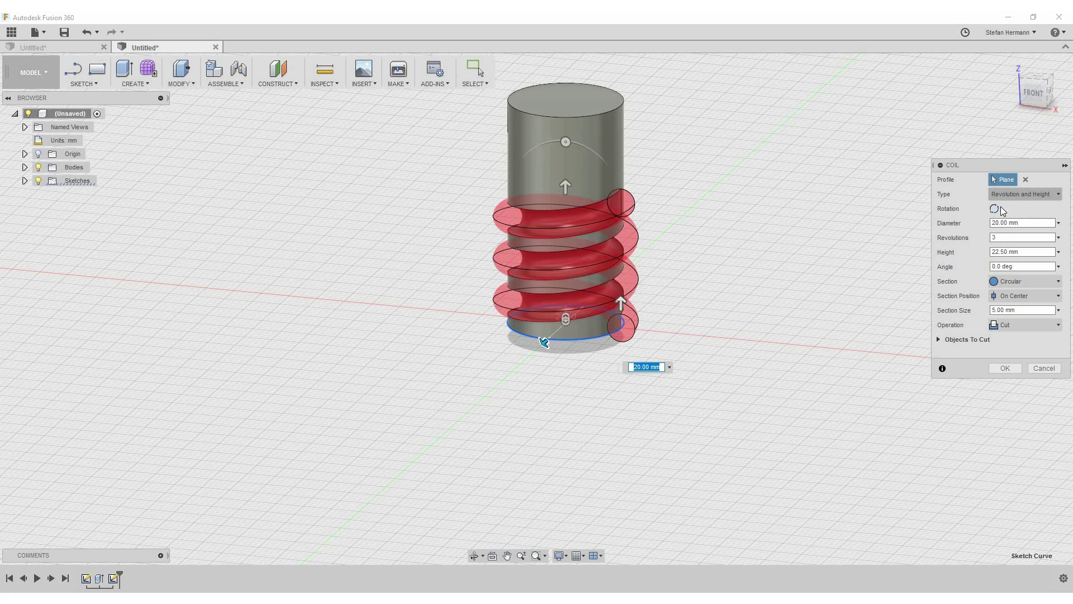
Step: Switch the coil to Height and Pitch and stretch its height to 46 mm
{"action": "left_click", "coordinate": [1043, 196]}
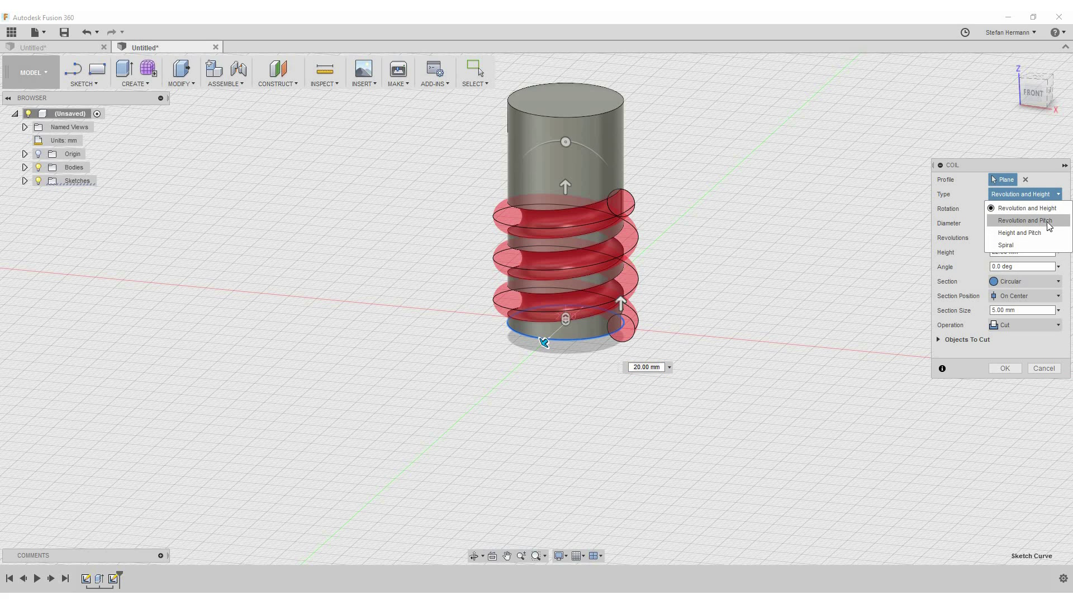
{"action": "left_click", "coordinate": [1041, 233]}
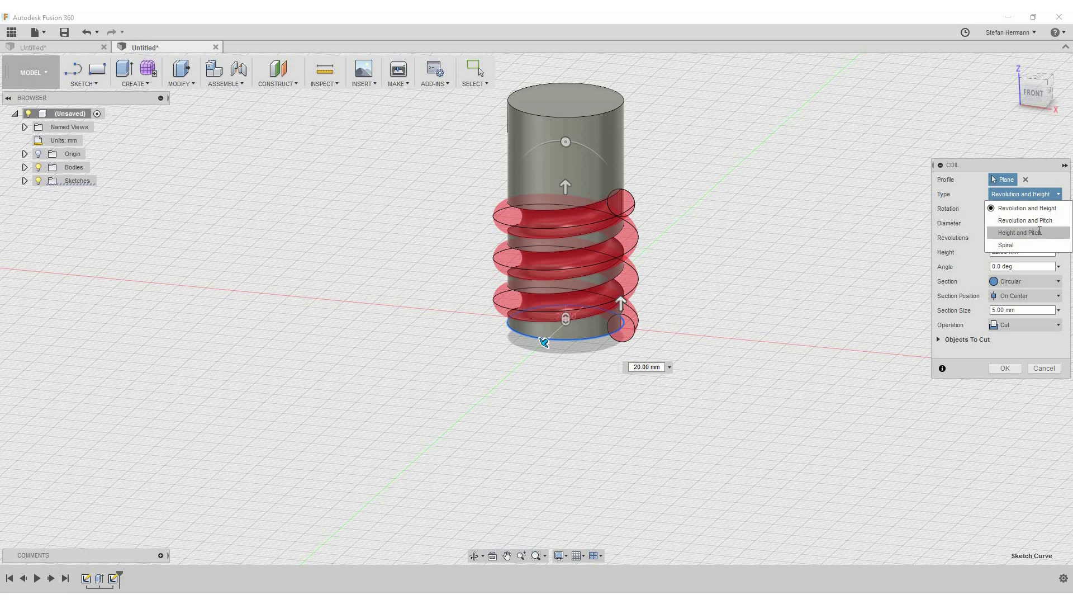
{"action": "left_click", "coordinate": [1007, 236]}
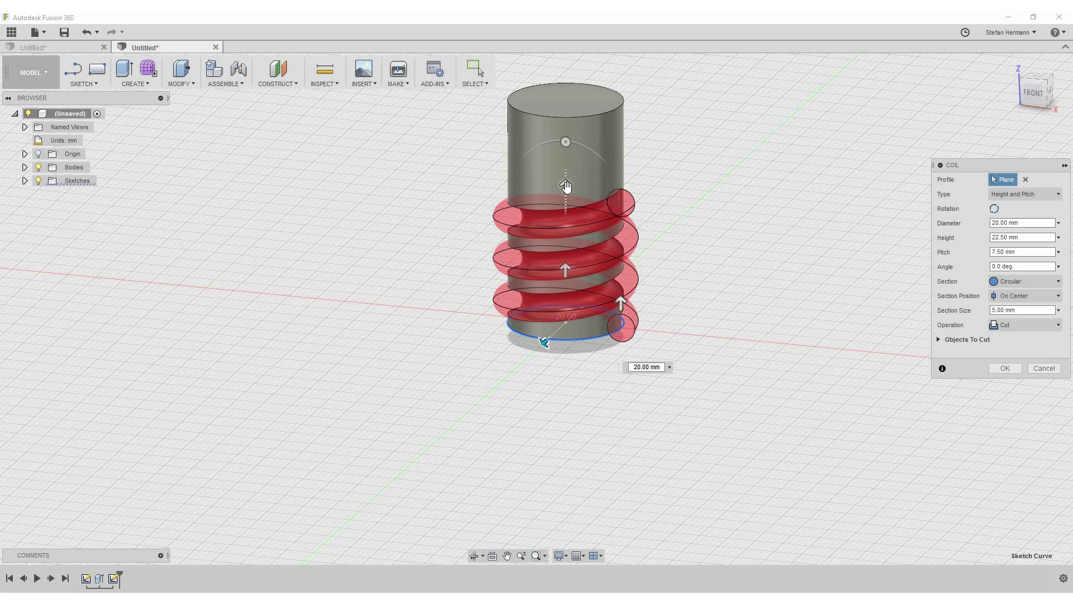
{"action": "left_click_drag", "start_coordinate": [565, 186], "coordinate": [565, 54]}
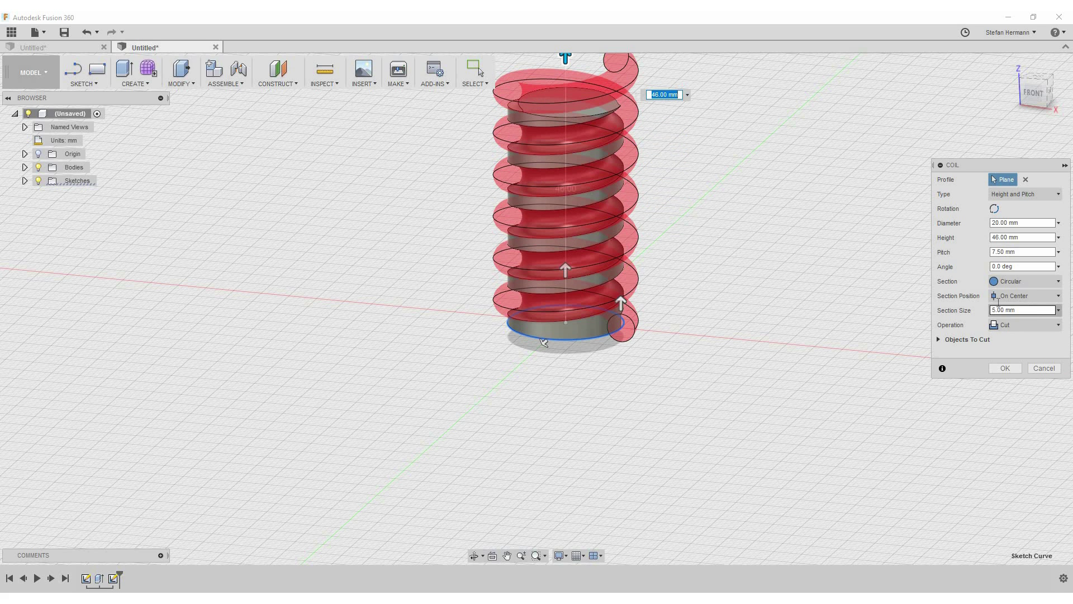
Step: Set section size 4 and pitch 6, then cut the coil into the cylinder
{"action": "left_click", "coordinate": [1032, 309]}
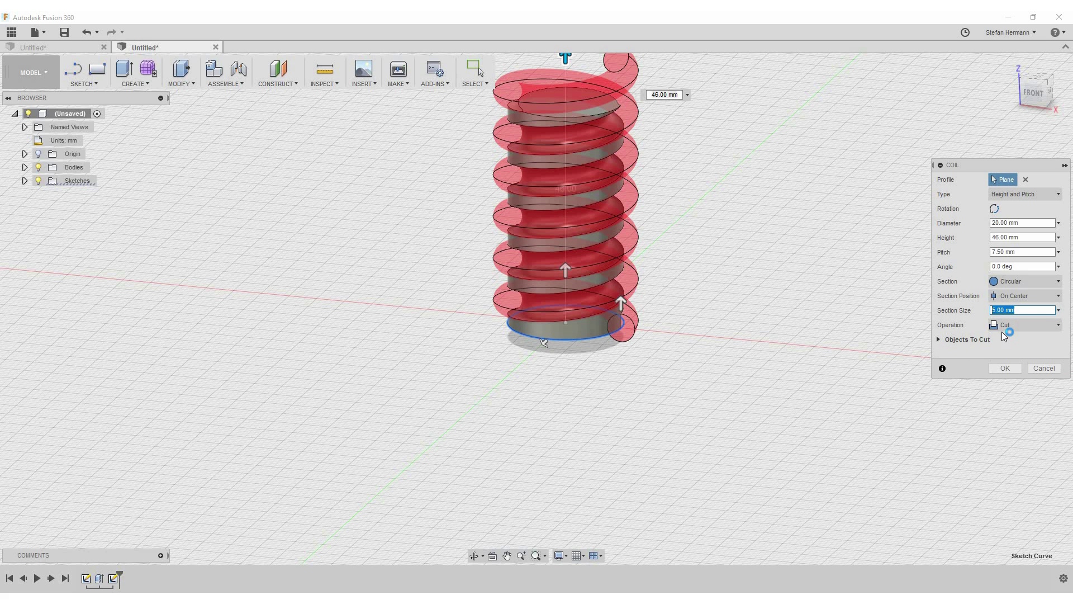
{"action": "type", "text": "4"}
{"action": "left_click", "coordinate": [1027, 253]}
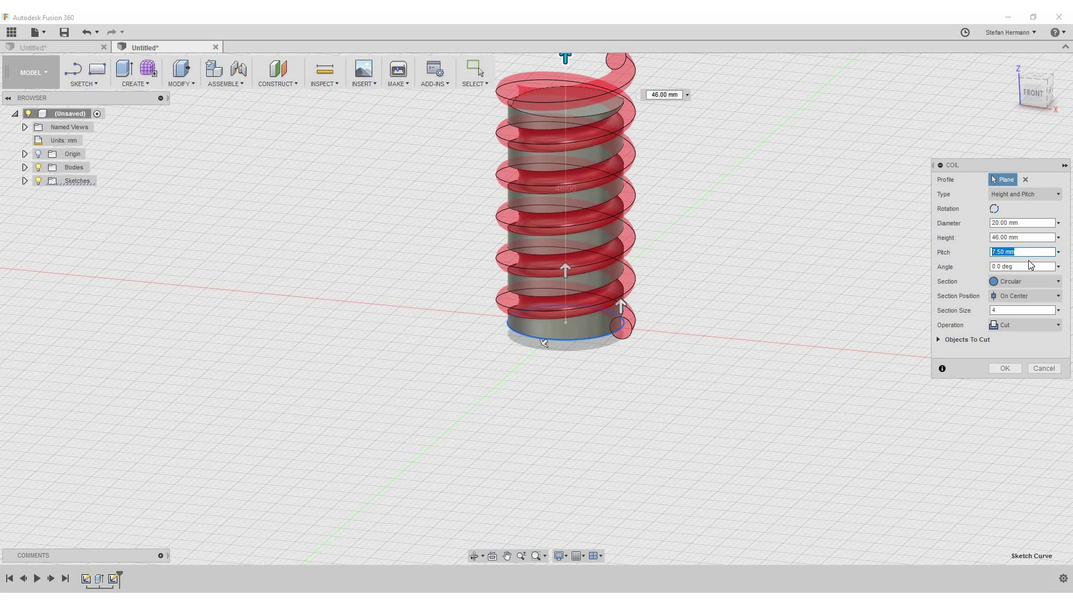
{"action": "type", "text": "6"}
{"action": "key", "text": "Tab"}
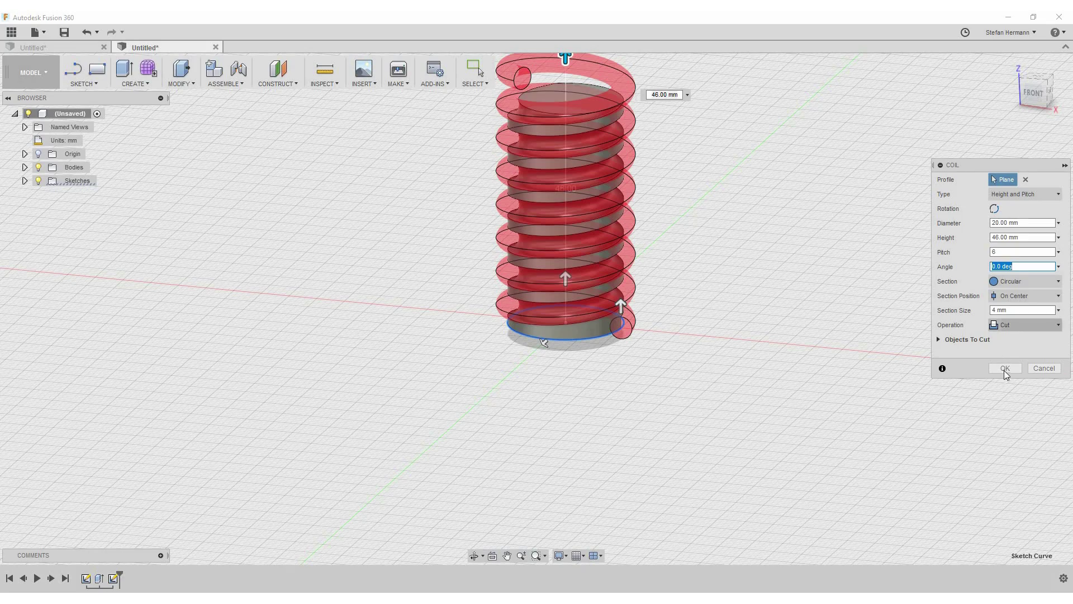
{"action": "key", "text": "Return"}
{"action": "middle_click_drag", "start_coordinate": [725, 317], "coordinate": [582, 280], "text": "shift"}
{"action": "scroll", "coordinate": [583, 284], "scroll_direction": "up", "scroll_amount": 3}
{"action": "scroll", "coordinate": [584, 284], "scroll_direction": "up", "scroll_amount": 3}
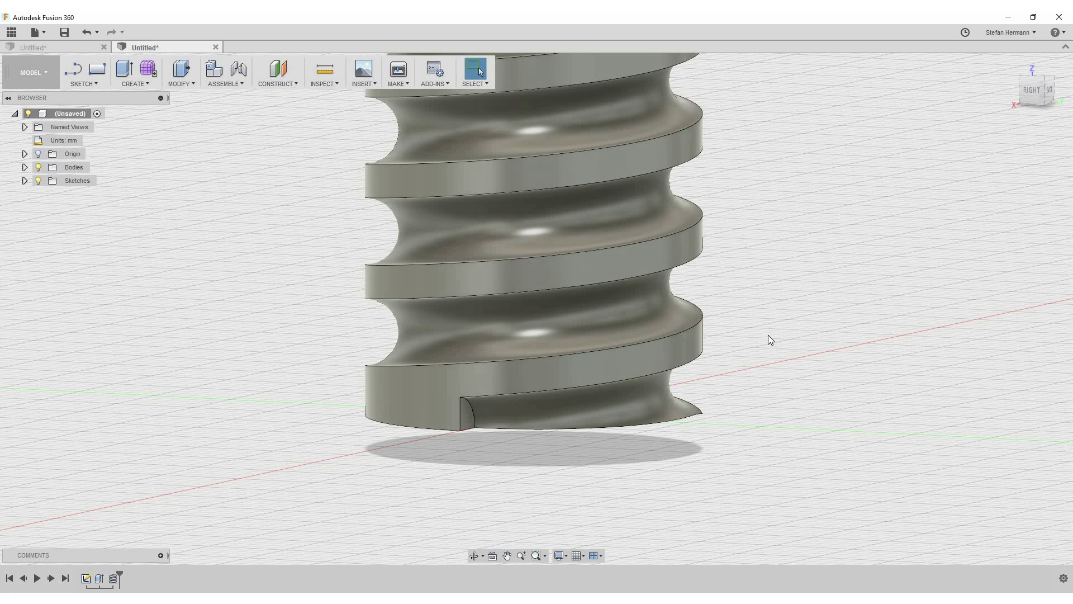
{"action": "left_click", "coordinate": [180, 88]}
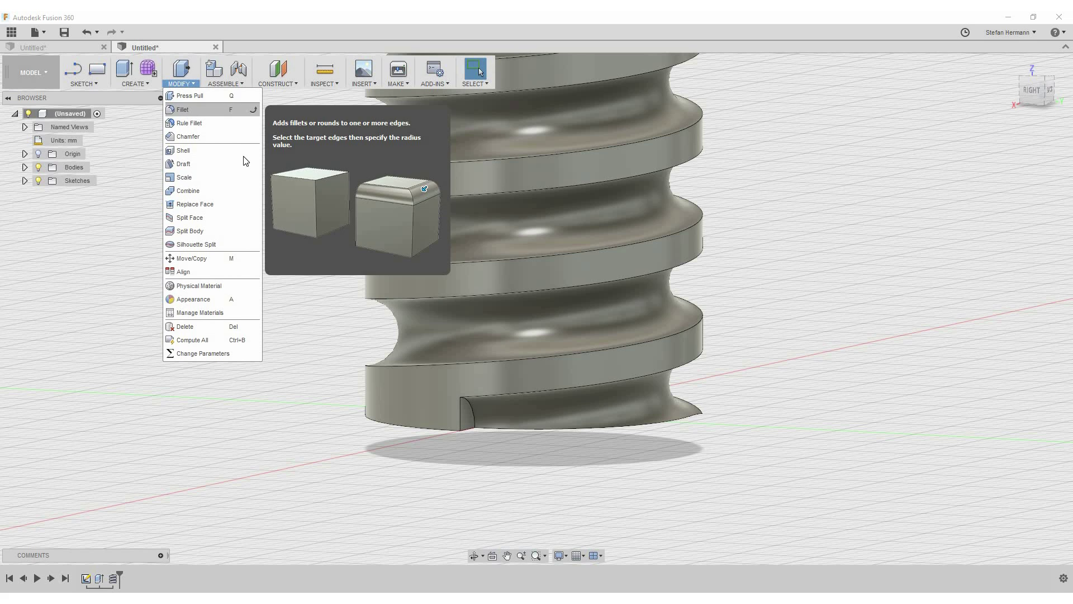
Step: Fillet both helical thread edges with a 1.5 mm radius
{"action": "key", "text": "f"}
{"action": "left_click", "coordinate": [626, 281]}
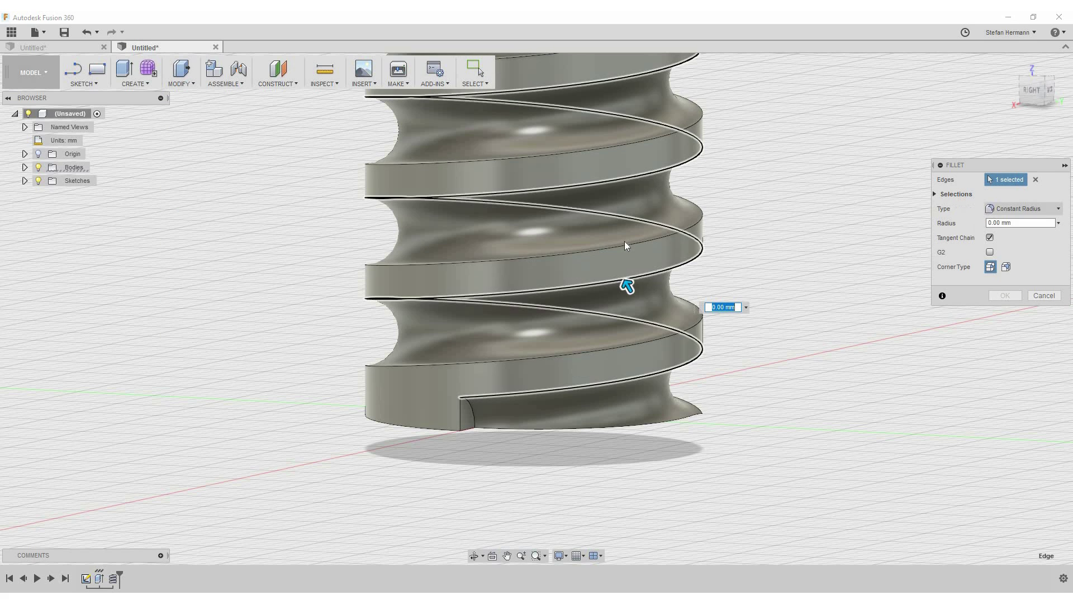
{"action": "left_click", "coordinate": [655, 249]}
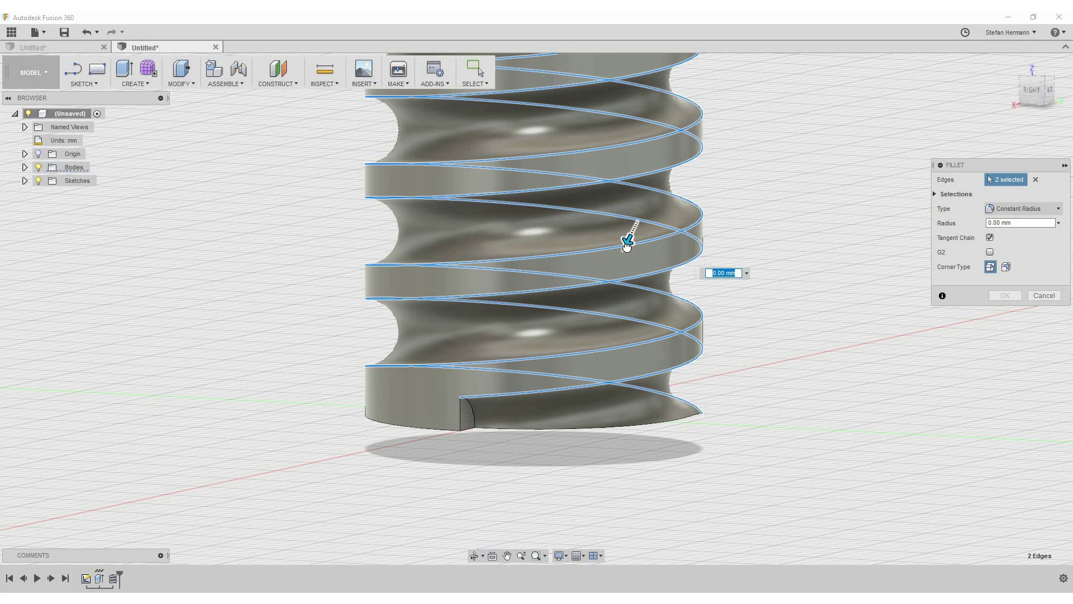
{"action": "mouse_move", "coordinate": [626, 242]}
{"action": "left_mouse_down"}
{"action": "mouse_move", "coordinate": [622, 257]}
{"action": "mouse_move", "coordinate": [628, 240]}
{"action": "left_mouse_up"}
{"action": "type", "text": "1.5"}
{"action": "key", "text": "Return"}
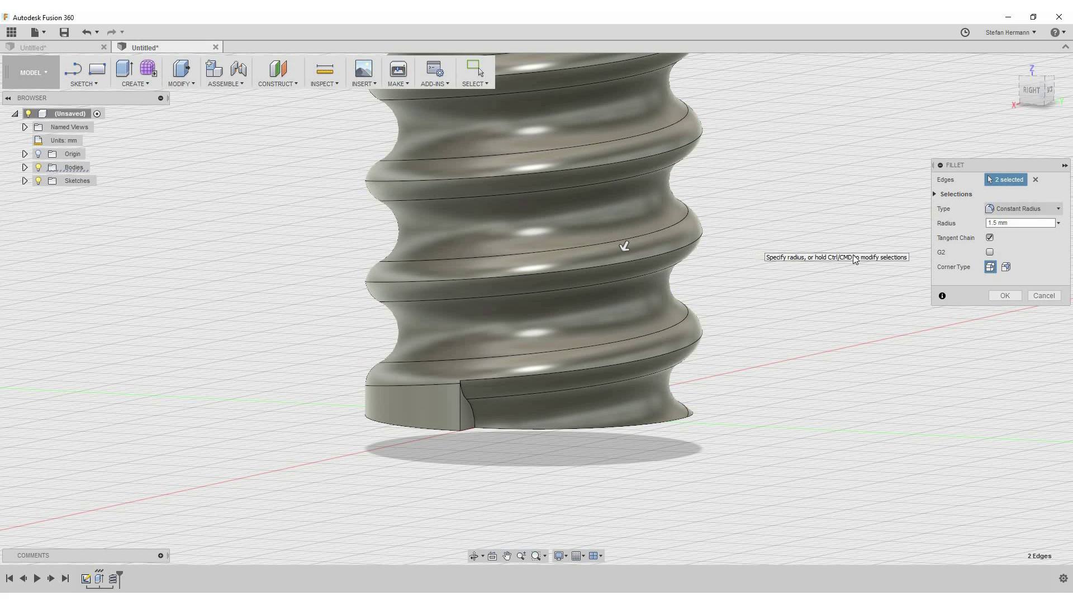
{"action": "key", "text": "Return"}
Step: Orbit and zoom around the screw to inspect the rounded thread
{"action": "middle_click_drag", "start_coordinate": [783, 278], "coordinate": [750, 343], "text": "shift"}
{"action": "scroll", "coordinate": [758, 280], "scroll_direction": "up", "scroll_amount": 4}
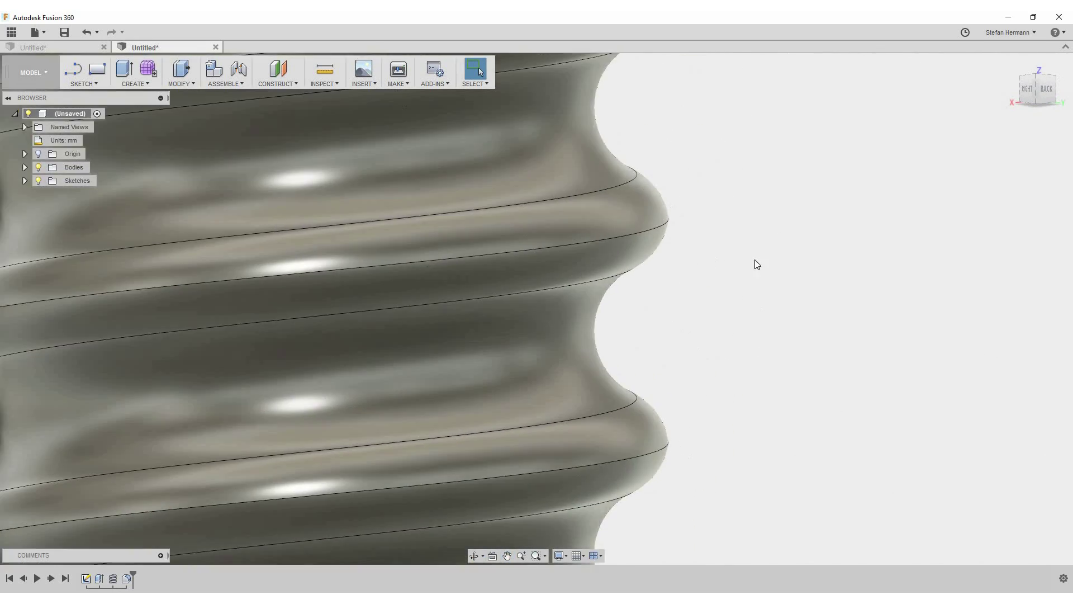
{"action": "scroll", "coordinate": [757, 223], "scroll_direction": "down", "scroll_amount": 6}
{"action": "middle_click_drag", "start_coordinate": [727, 321], "coordinate": [715, 265], "text": "shift"}
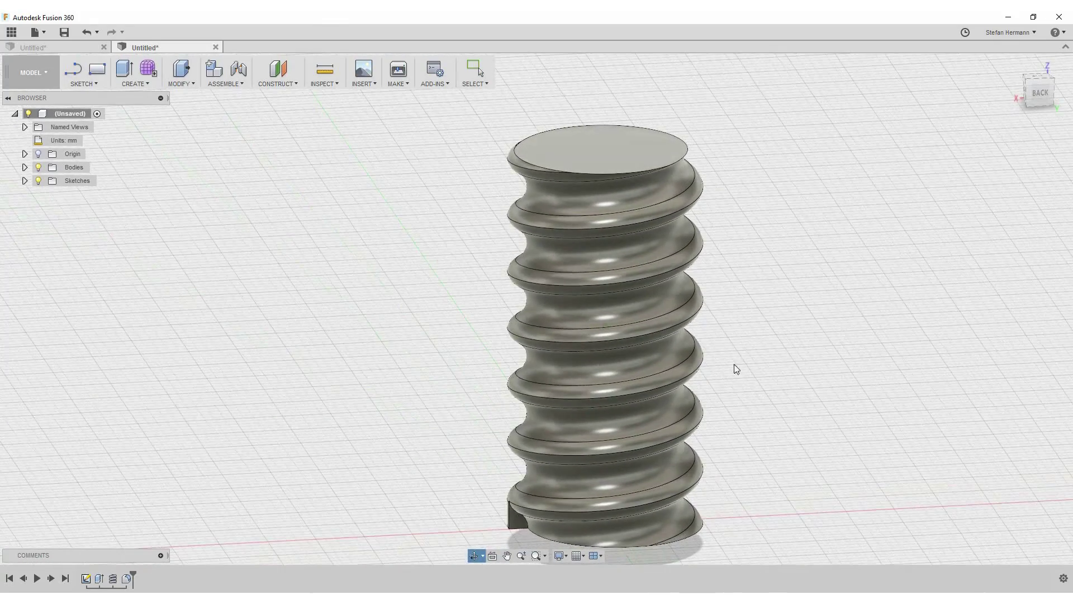
{"action": "middle_click_drag", "start_coordinate": [755, 299], "coordinate": [758, 288]}
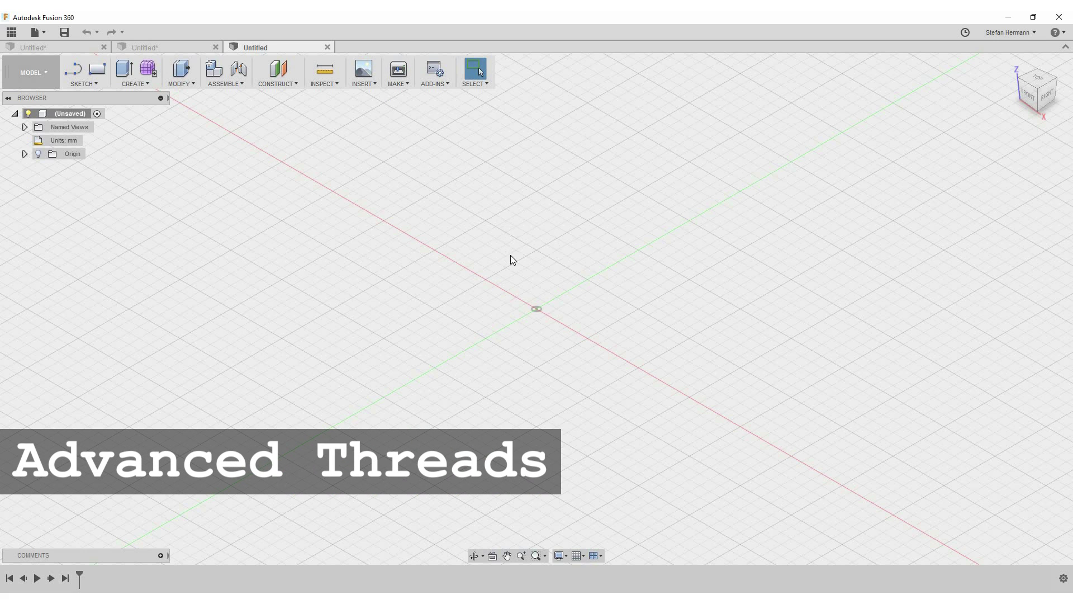
{"action": "middle_click_drag", "start_coordinate": [531, 209], "coordinate": [513, 274]}
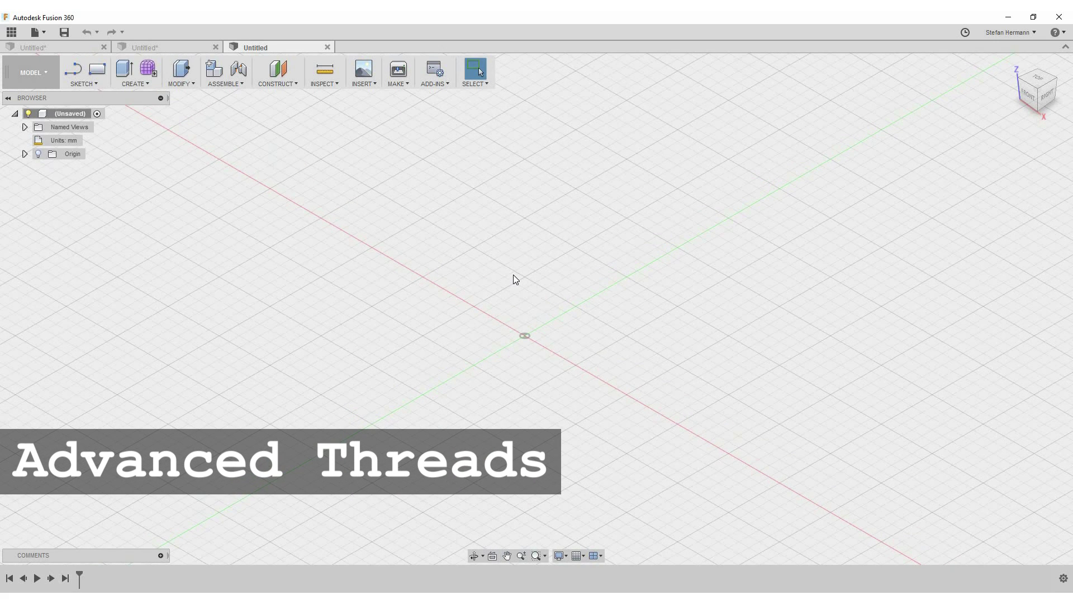
{"action": "middle_click_drag", "start_coordinate": [524, 314], "coordinate": [510, 255], "text": "shift"}
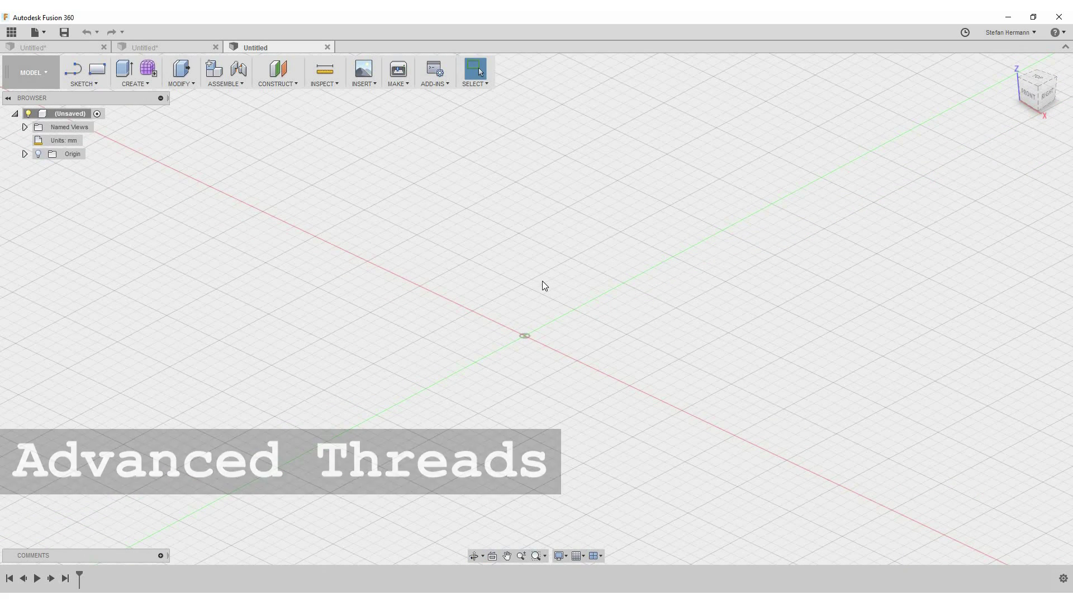
{"action": "left_click", "coordinate": [131, 90]}
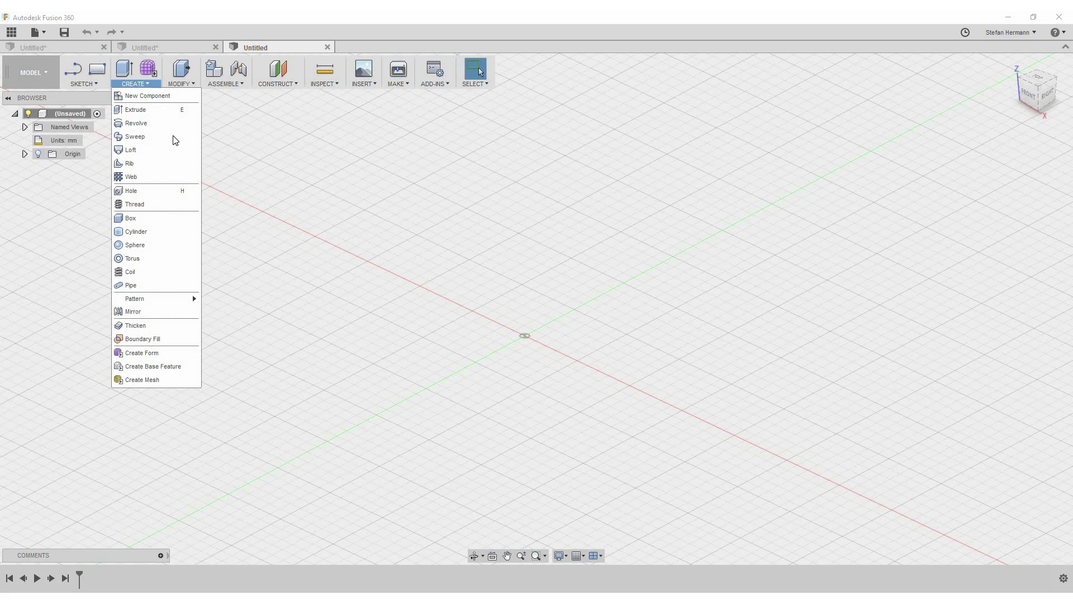
{"action": "left_click", "coordinate": [603, 252]}
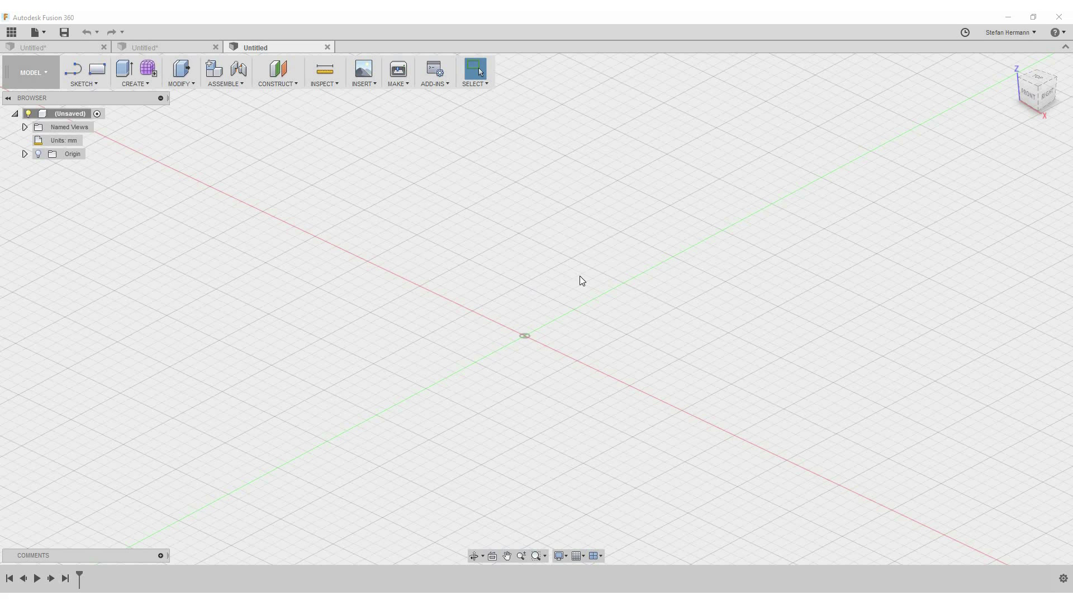
Step: Sketch a 12 mm diameter circle at the origin on the ground plane
{"action": "right_click_drag", "start_coordinate": [579, 276], "coordinate": [626, 286]}
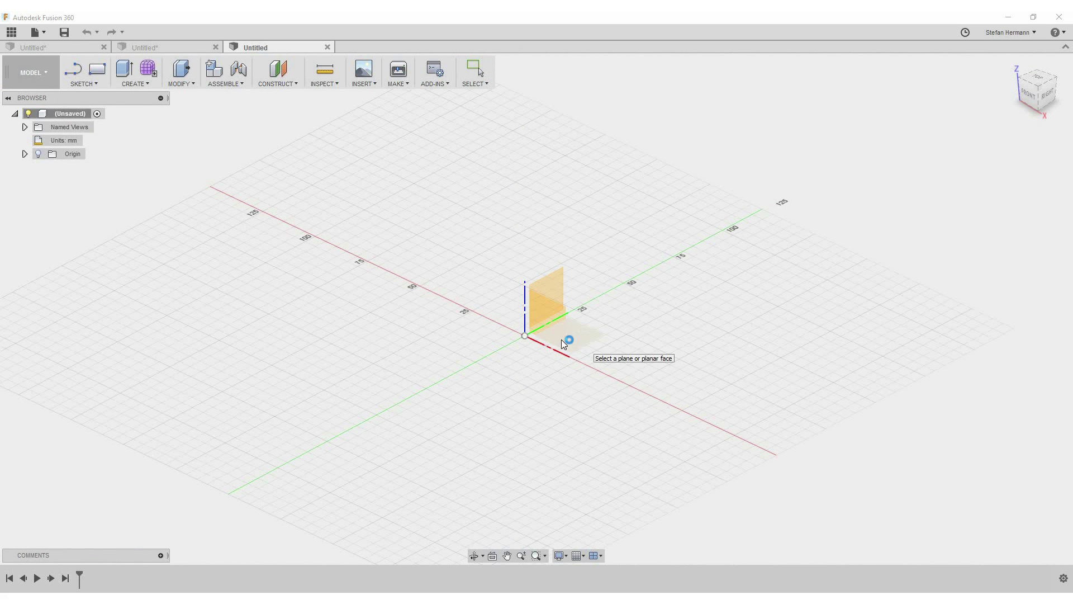
{"action": "left_click", "coordinate": [561, 339]}
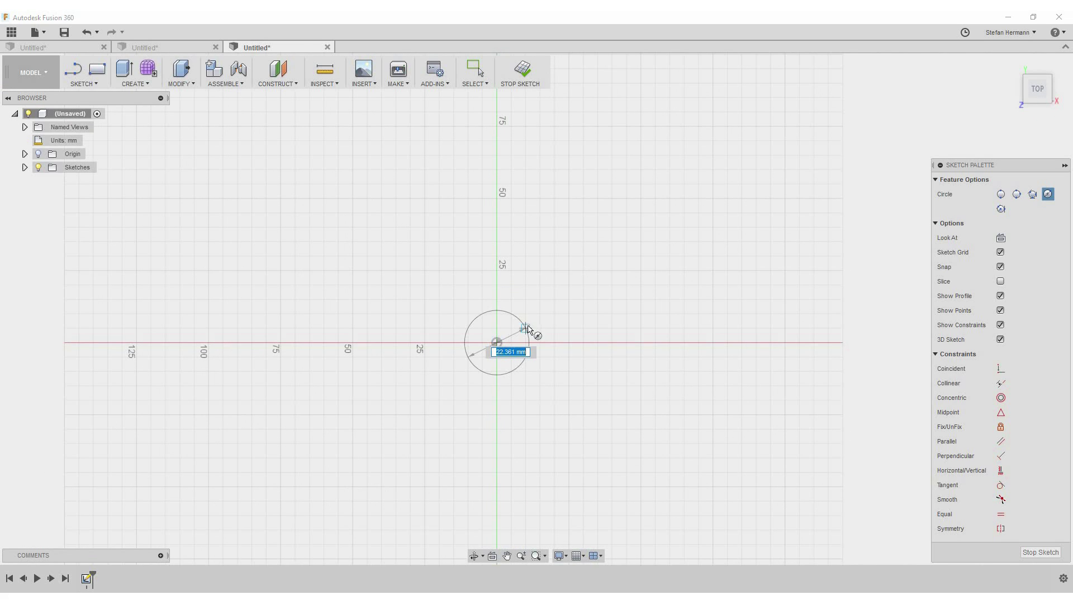
{"action": "type", "text": "12"}
{"action": "key", "text": "Return"}
{"action": "key", "text": "Escape"}
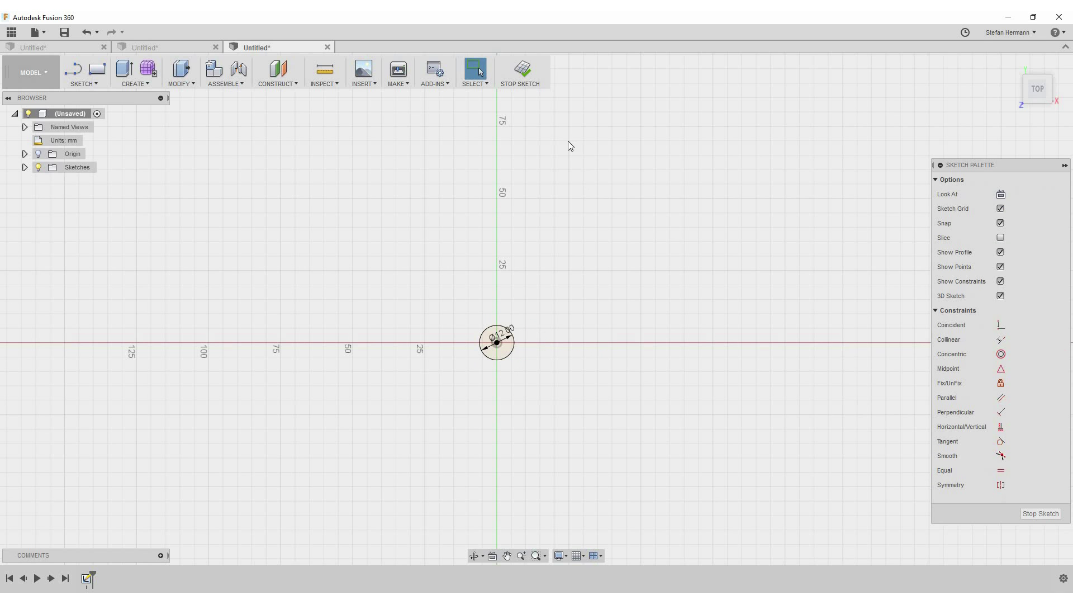
{"action": "left_click", "coordinate": [524, 70]}
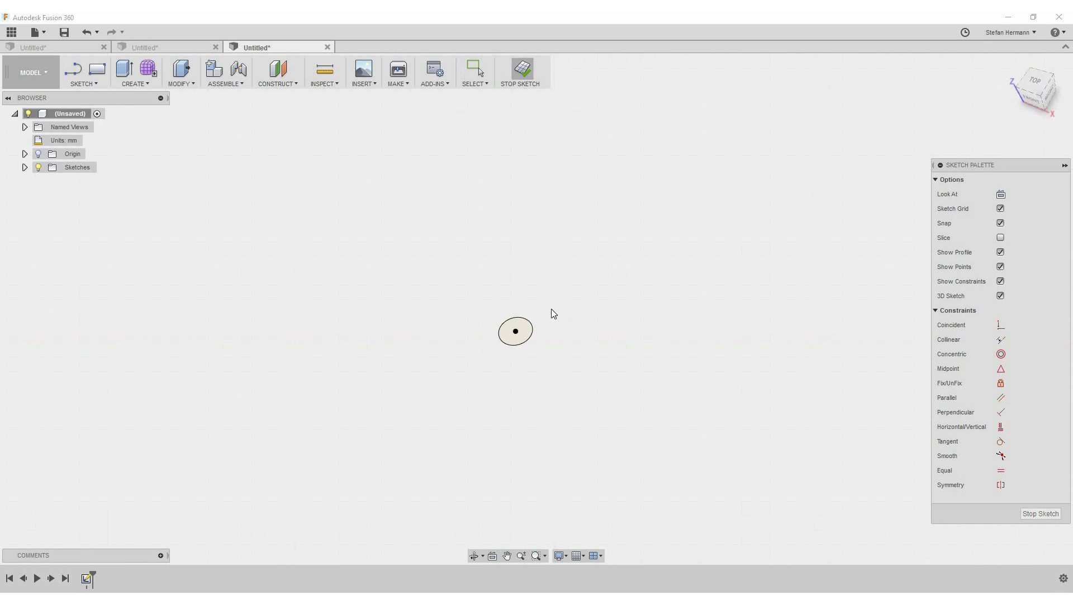
Step: Extrude the circle upward into a solid cylinder
{"action": "left_click", "coordinate": [124, 68]}
{"action": "left_click", "coordinate": [532, 337]}
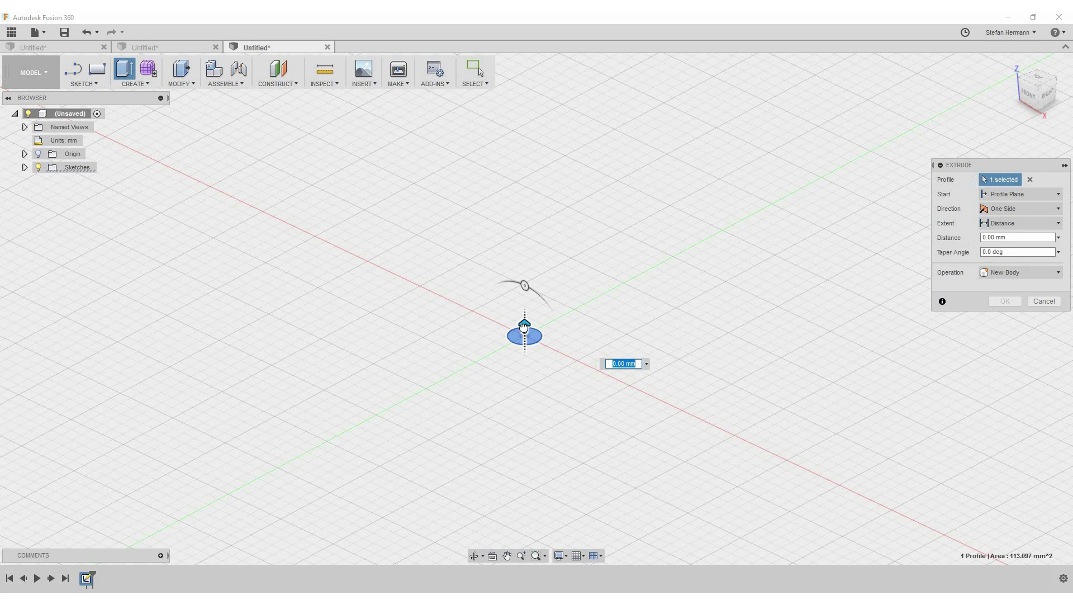
{"action": "left_click_drag", "start_coordinate": [524, 247], "coordinate": [523, 278]}
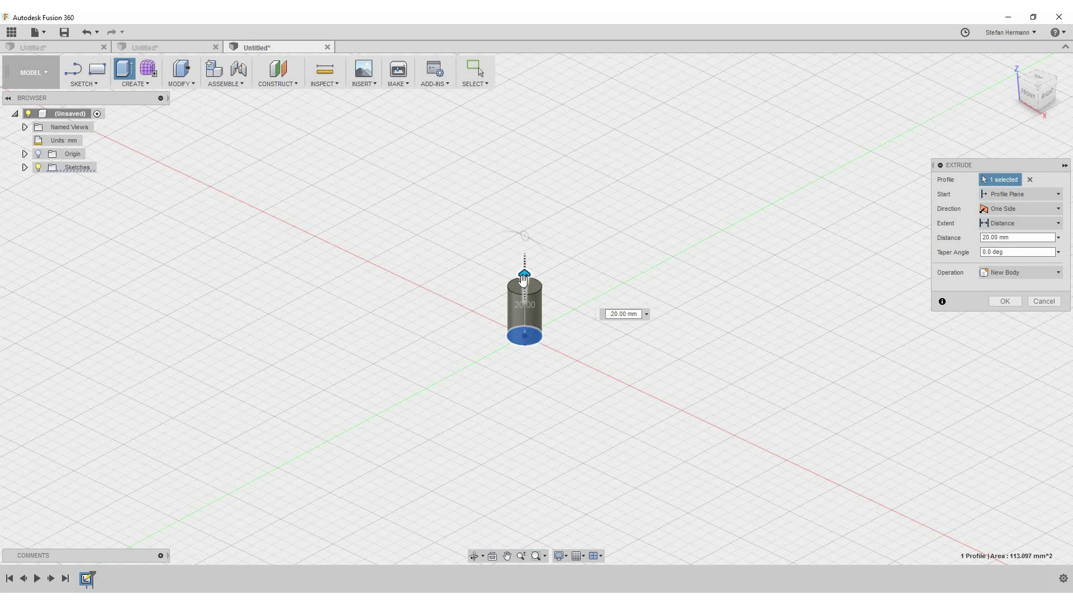
{"action": "key", "text": "Return"}
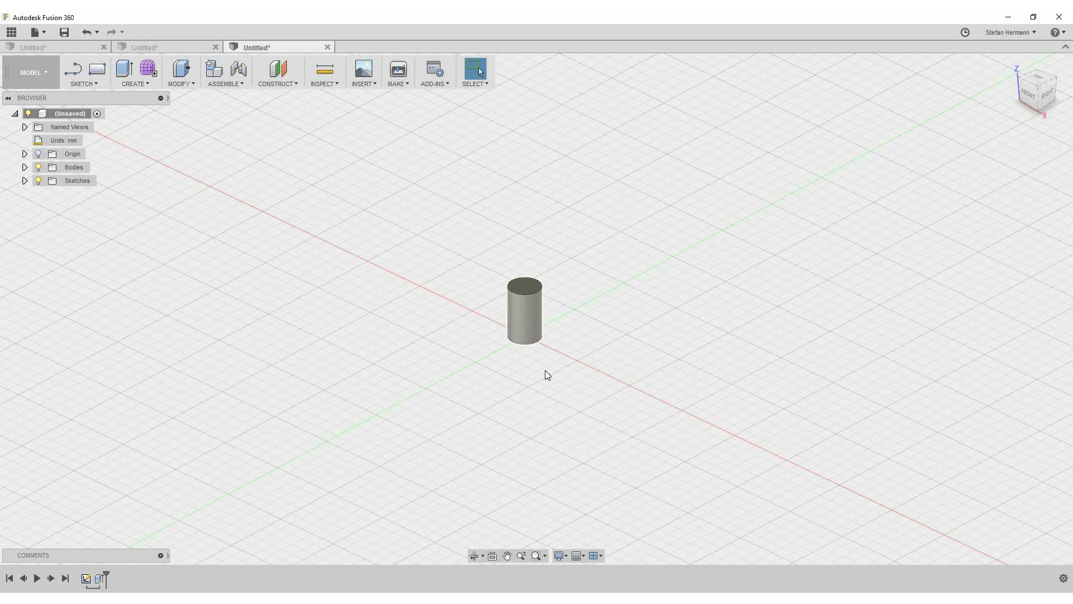
{"action": "key", "text": "F6"}
Step: Orbit, pan and zoom to view the cylinder from the front and top
{"action": "scroll", "coordinate": [588, 337], "scroll_direction": "up", "scroll_amount": 3}
{"action": "middle_click_drag", "start_coordinate": [599, 335], "coordinate": [602, 378], "text": "shift"}
{"action": "scroll", "coordinate": [626, 317], "scroll_direction": "up", "scroll_amount": 3}
{"action": "scroll", "coordinate": [631, 361], "scroll_direction": "down", "scroll_amount": 3}
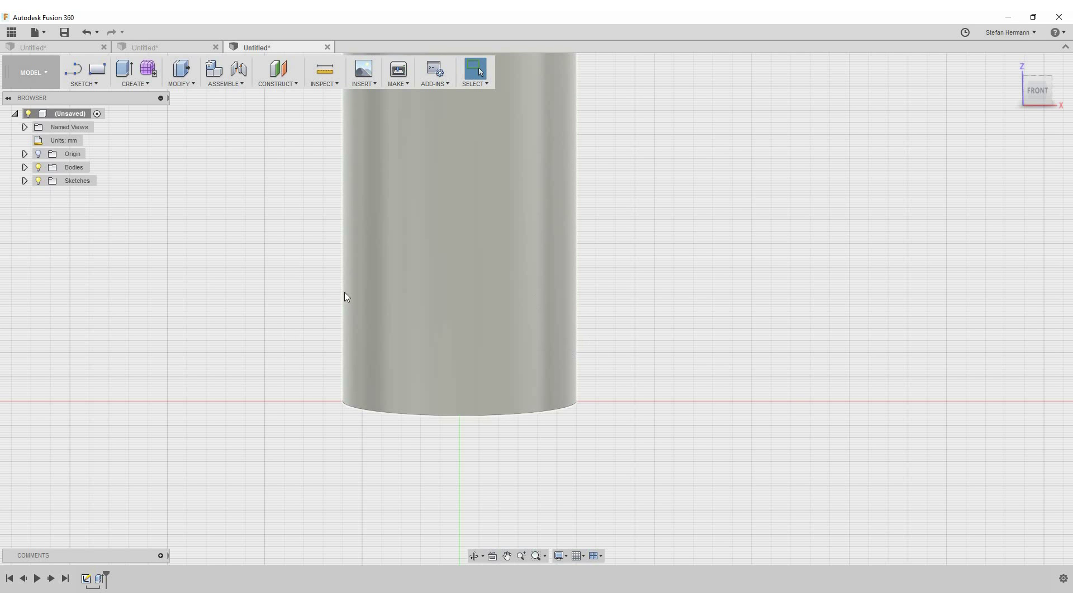
{"action": "middle_click_drag", "start_coordinate": [639, 295], "coordinate": [688, 350], "text": "shift"}
{"action": "scroll", "coordinate": [631, 424], "scroll_direction": "down", "scroll_amount": 3}
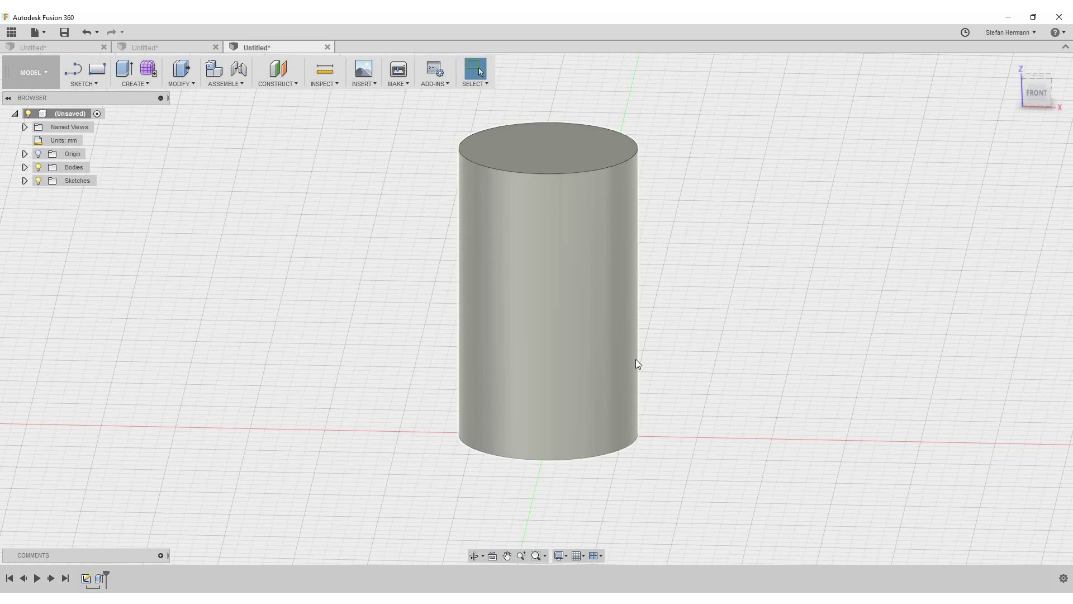
{"action": "middle_click_drag", "start_coordinate": [706, 376], "coordinate": [701, 362]}
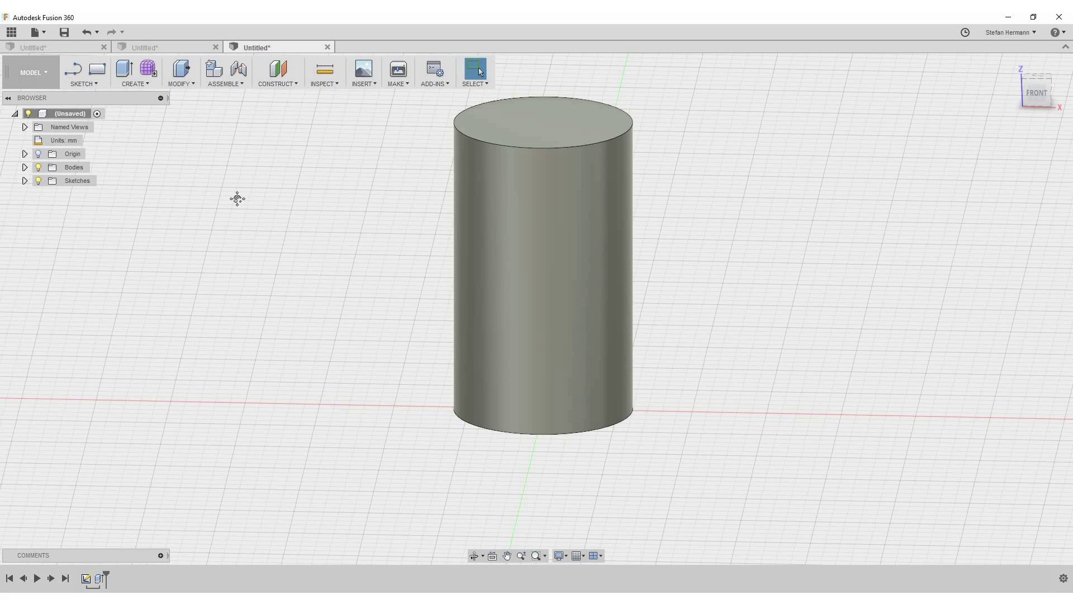
{"action": "middle_click_drag", "start_coordinate": [237, 199], "coordinate": [168, 230]}
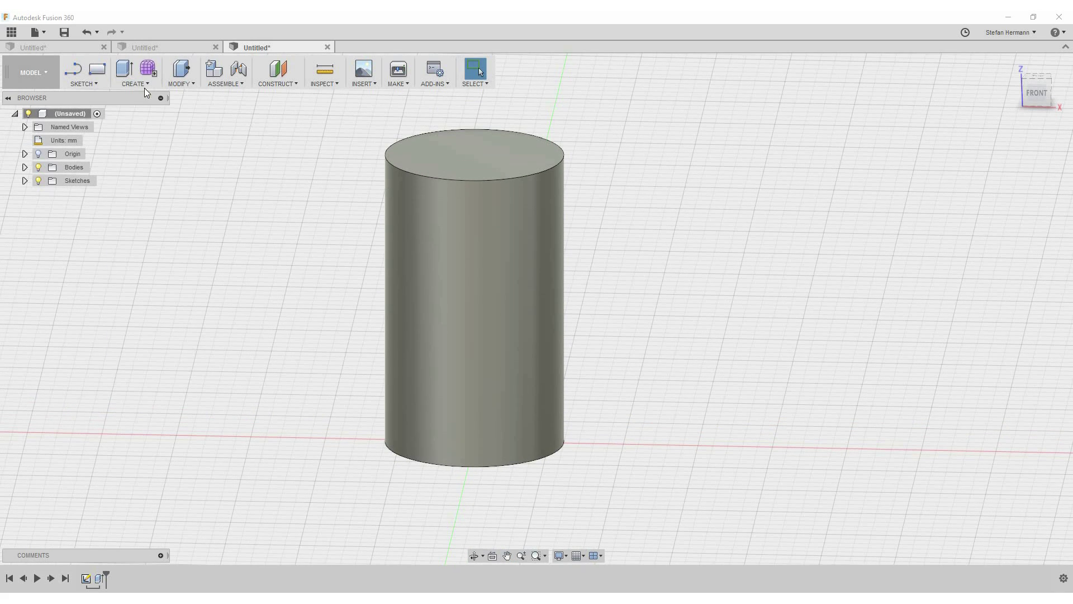
Step: Start a coil with a 12 mm base circle at the origin on the ground plane
{"action": "left_click", "coordinate": [144, 86]}
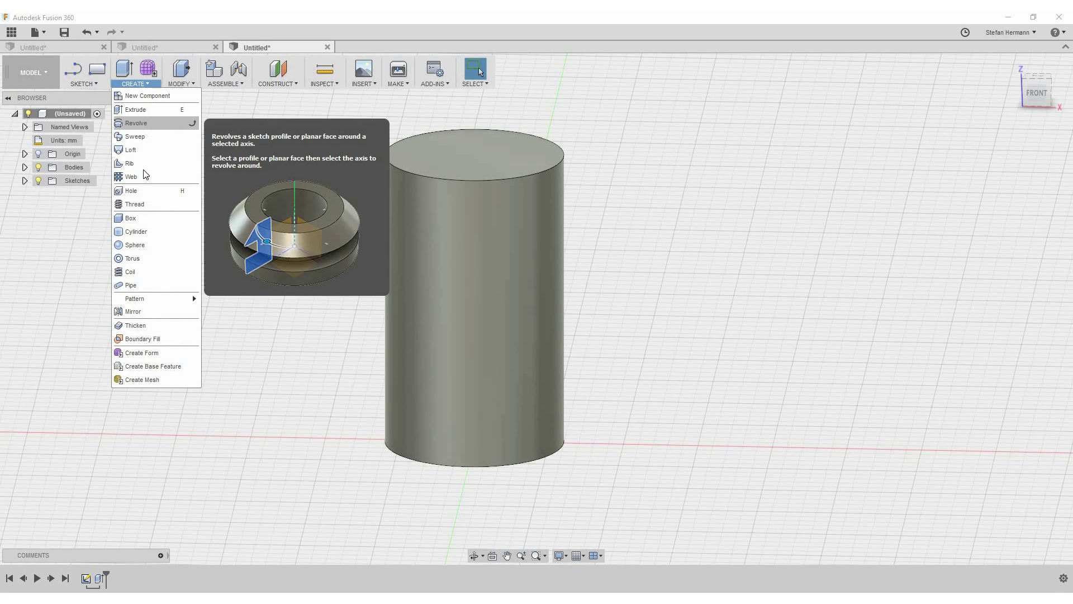
{"action": "left_click", "coordinate": [145, 269]}
{"action": "left_click", "coordinate": [498, 422]}
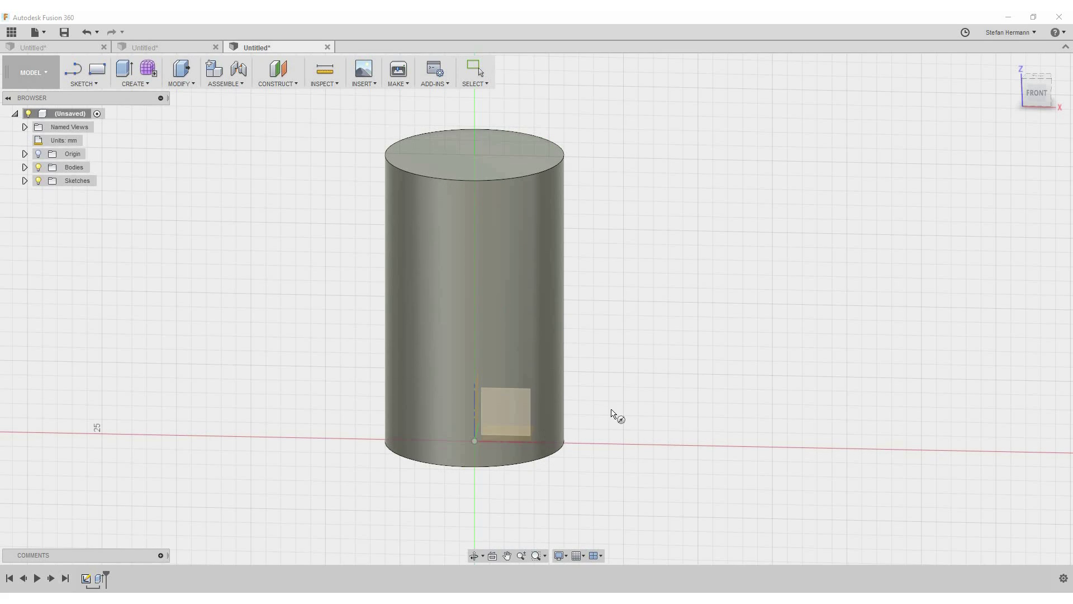
{"action": "middle_click_drag", "start_coordinate": [576, 416], "coordinate": [538, 427], "text": "shift"}
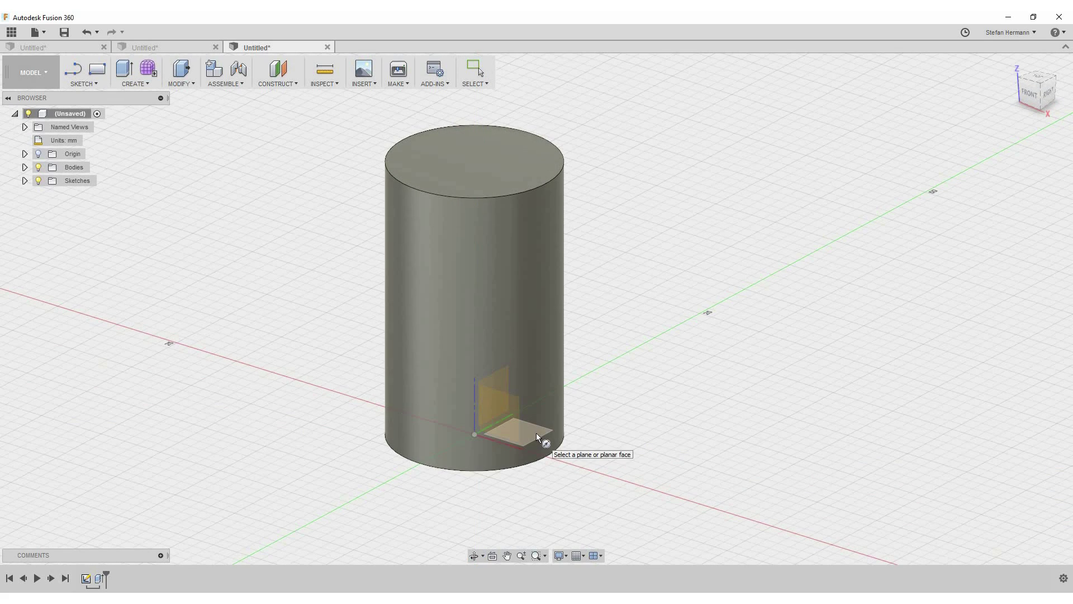
{"action": "left_click", "coordinate": [535, 433]}
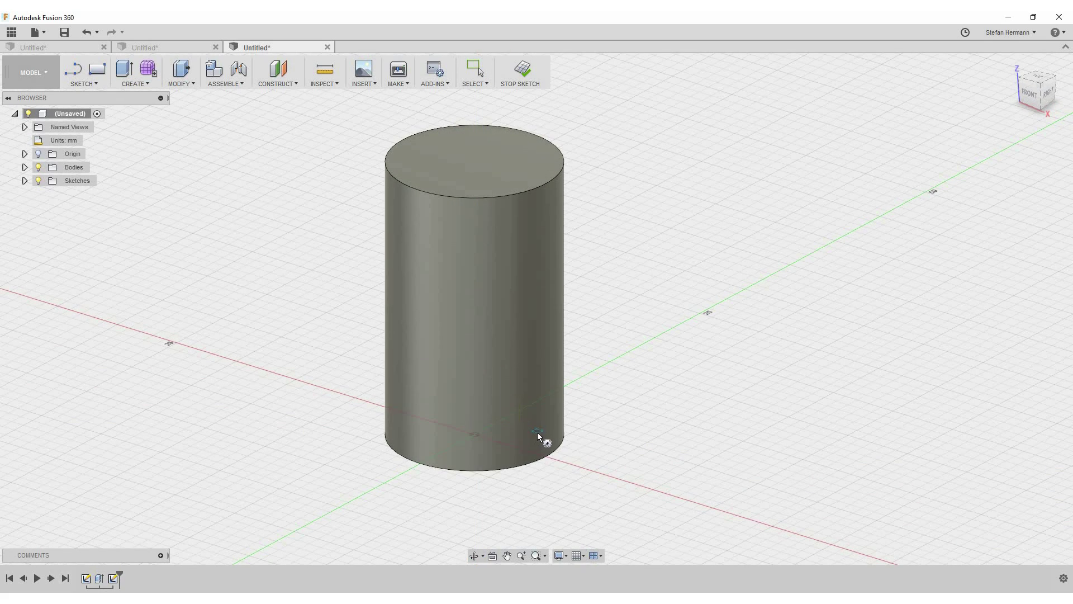
{"action": "left_click", "coordinate": [474, 433]}
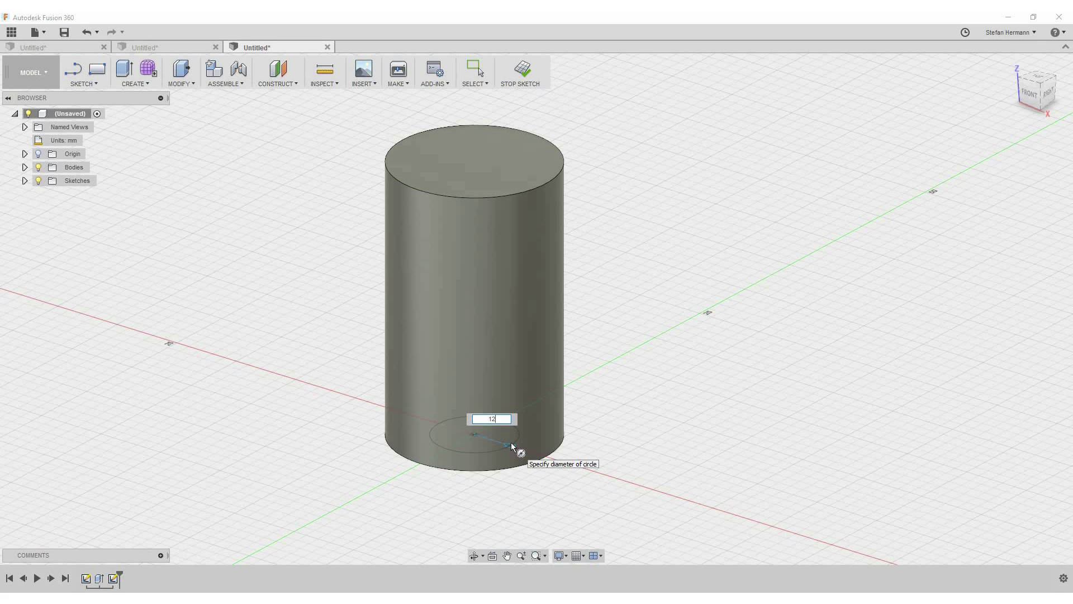
{"action": "type", "text": "12"}
{"action": "key", "text": "Tab"}
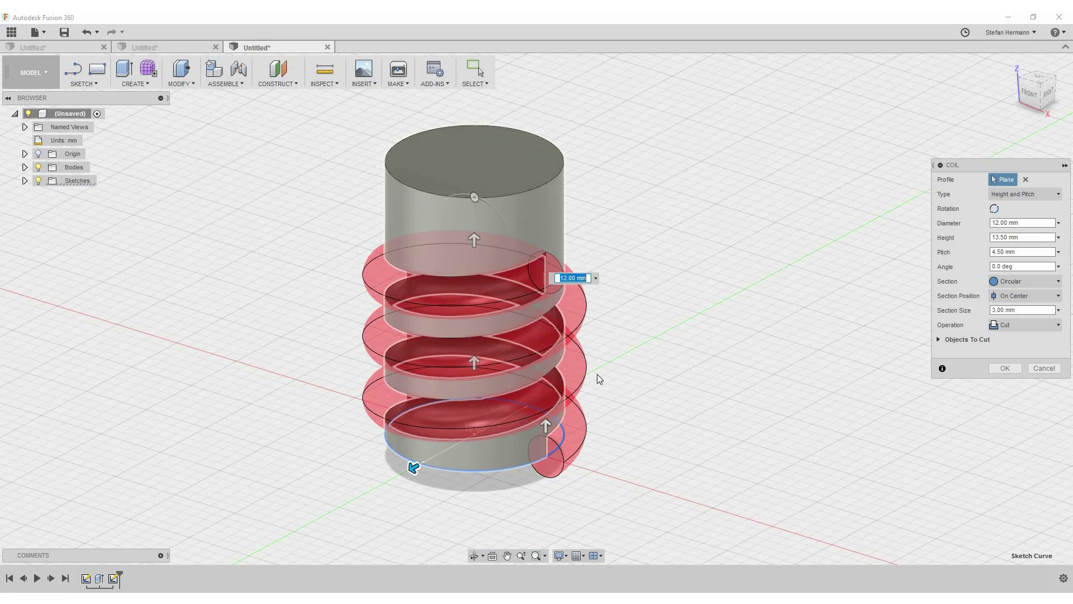
Step: Set the coil section to Triangular (External) with Section Position Inside
{"action": "left_click", "coordinate": [1041, 281]}
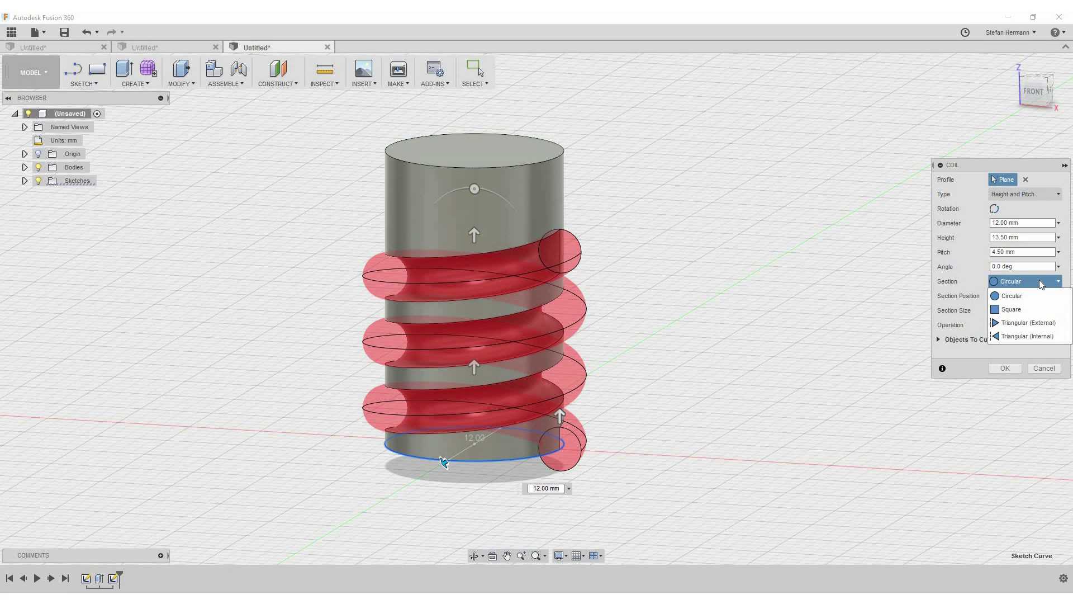
{"action": "left_click", "coordinate": [1027, 336]}
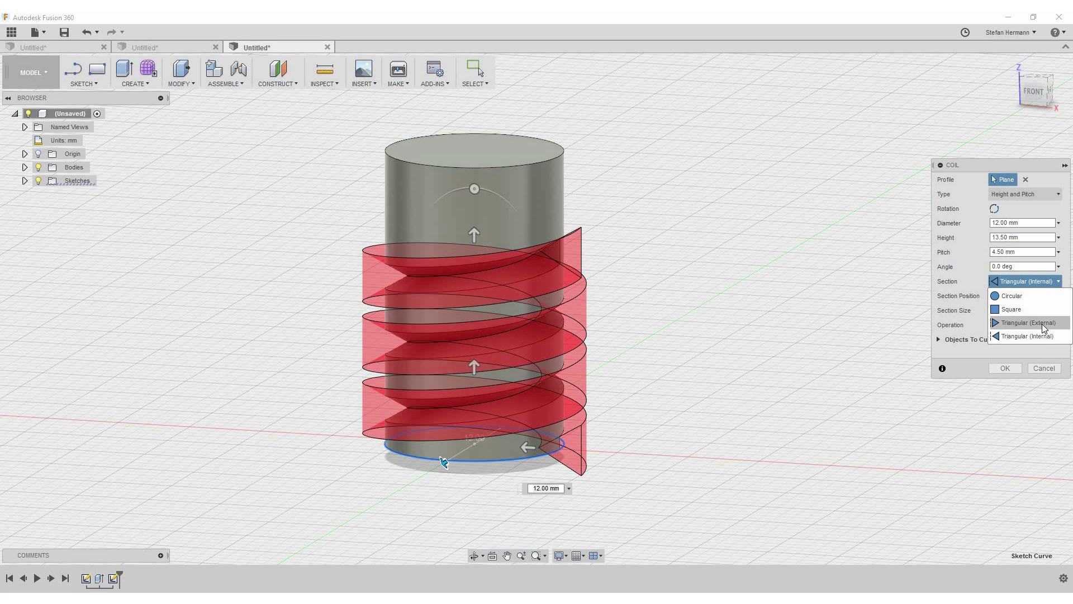
{"action": "left_click", "coordinate": [1042, 324]}
{"action": "left_click", "coordinate": [1038, 295]}
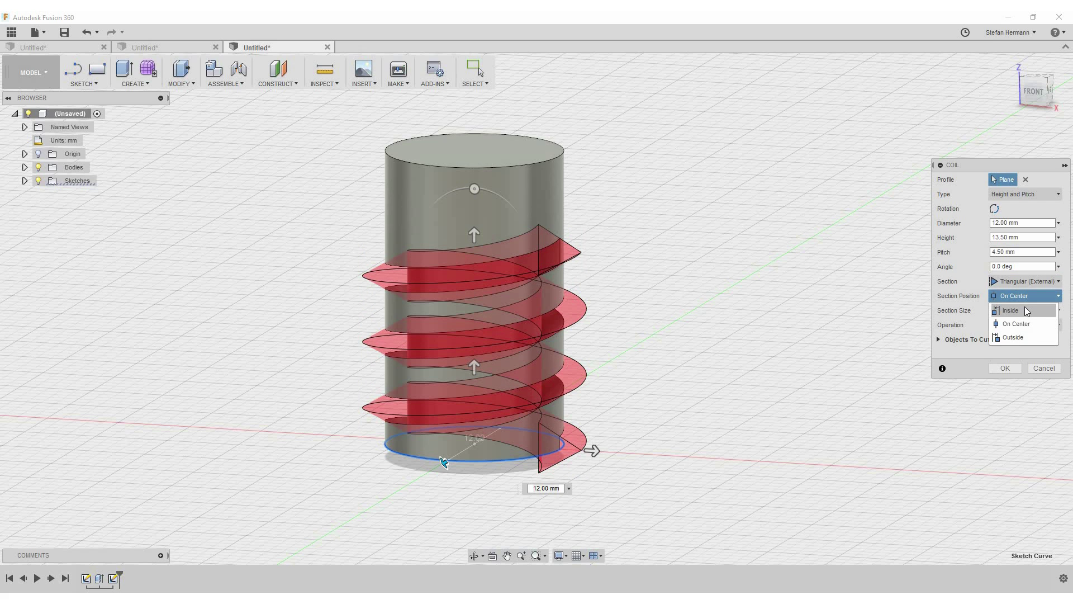
{"action": "left_click", "coordinate": [1020, 310]}
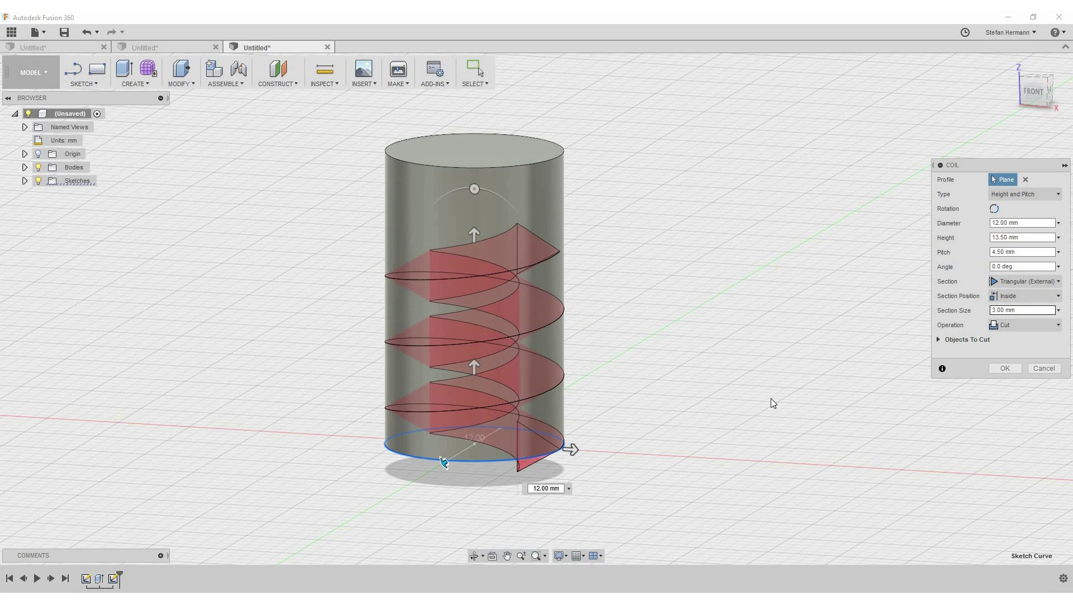
{"action": "middle_click_drag", "start_coordinate": [710, 433], "coordinate": [713, 436], "text": "shift"}
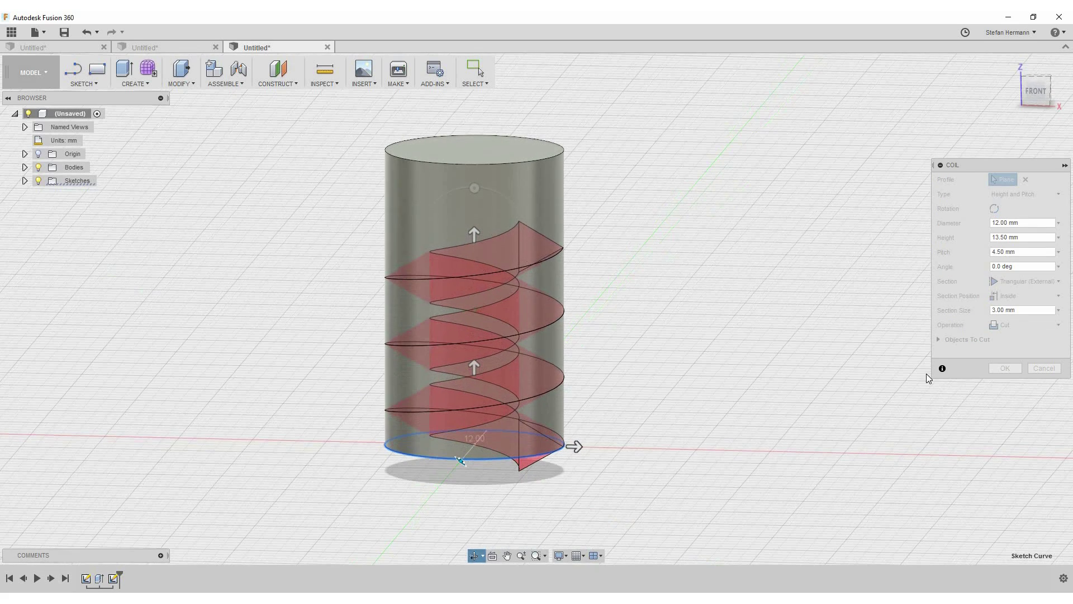
Step: Create the coil as a New Body with 1 mm section, 22 mm height and 3 mm pitch
{"action": "left_click", "coordinate": [1018, 312]}
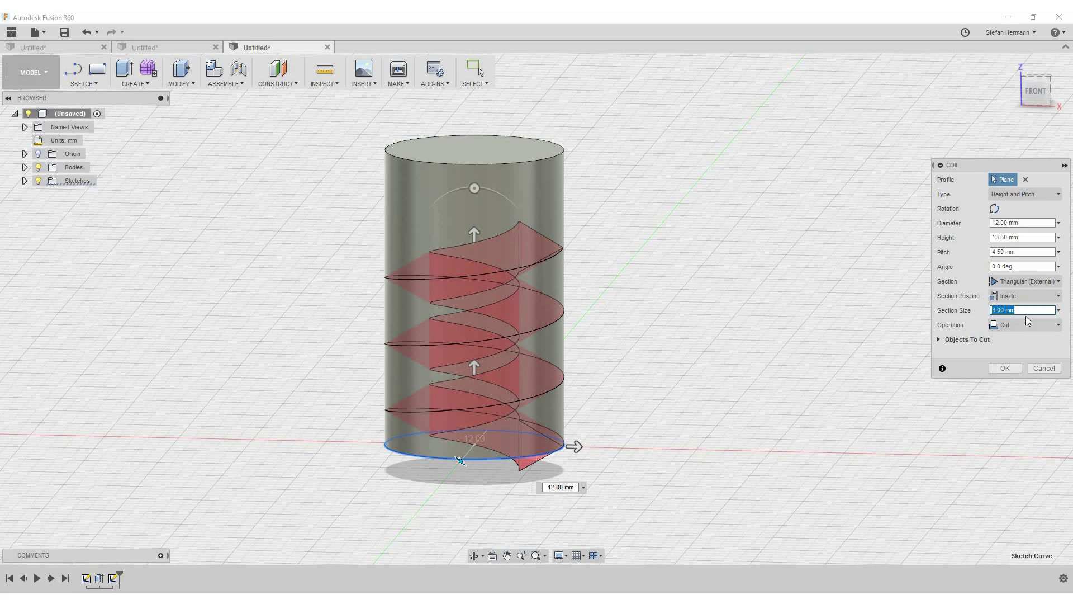
{"action": "type", "text": "1"}
{"action": "key", "text": "Tab"}
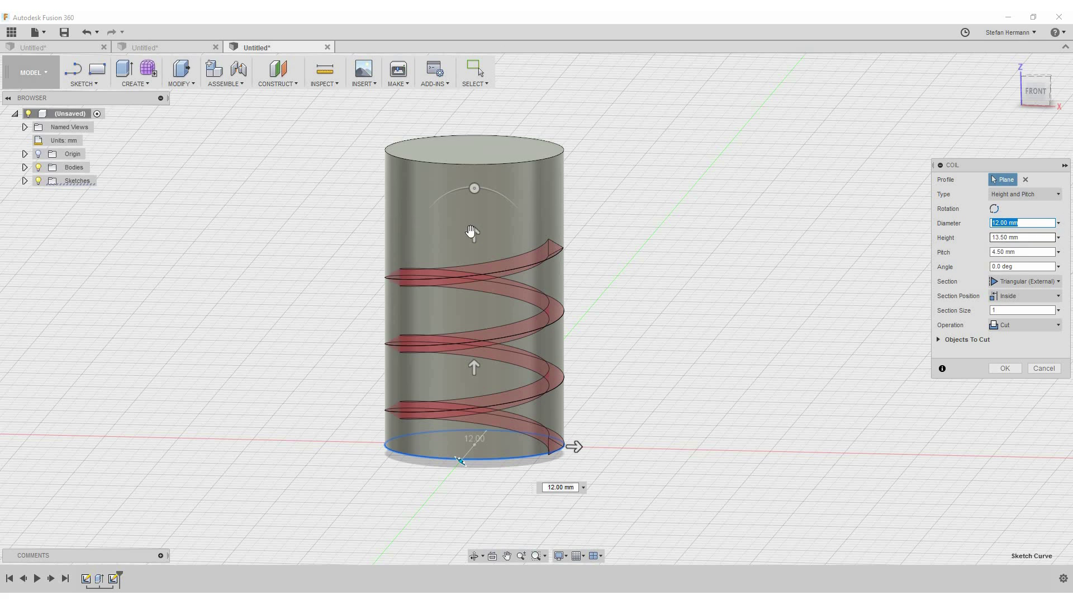
{"action": "left_click_drag", "start_coordinate": [474, 234], "coordinate": [484, 109]}
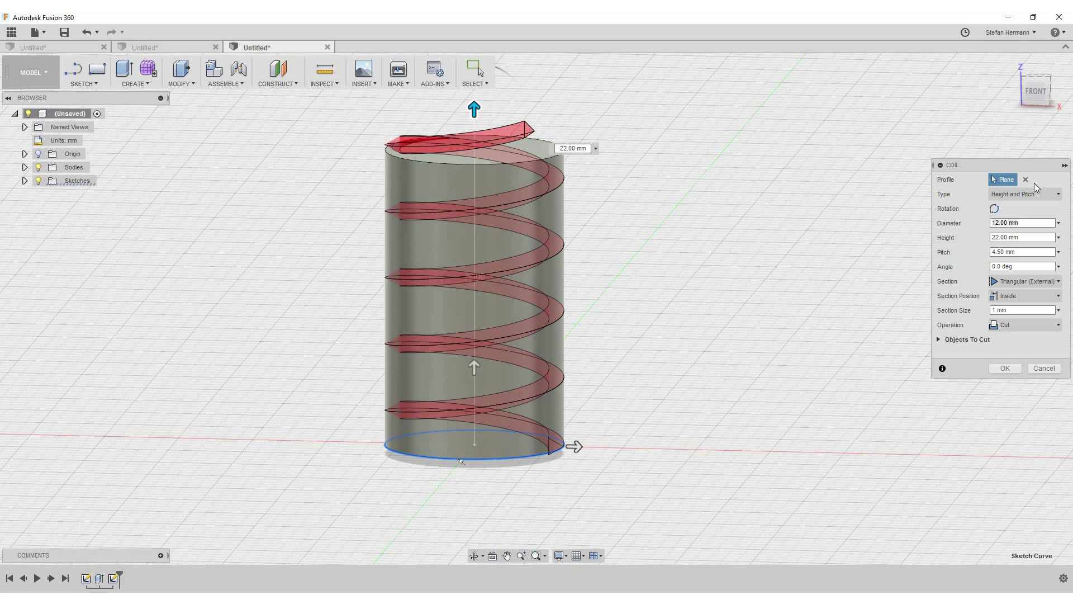
{"action": "left_click", "coordinate": [1043, 197]}
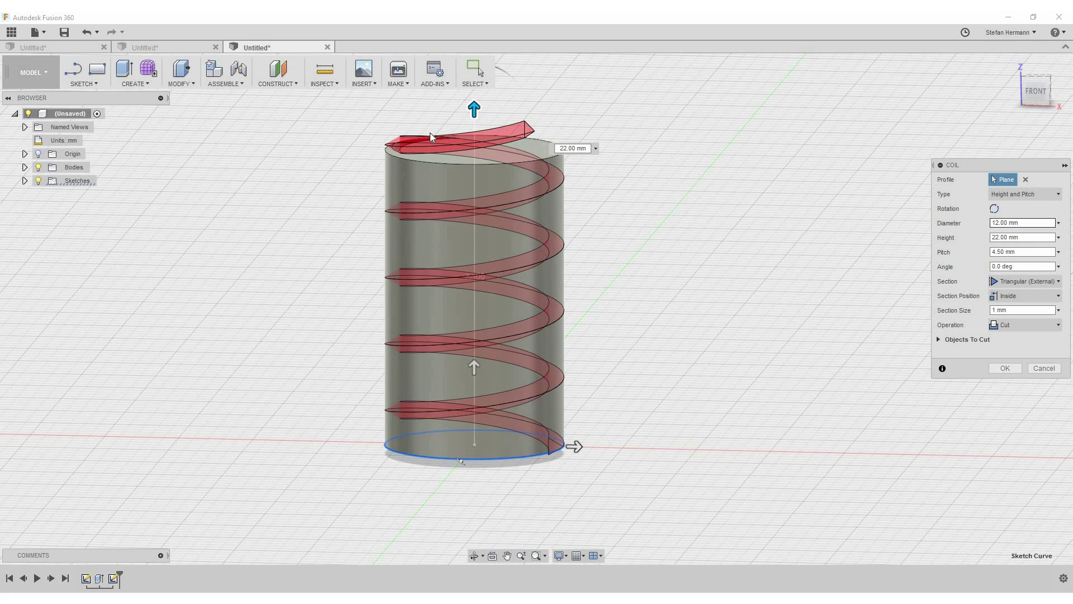
{"action": "left_click", "coordinate": [1032, 256]}
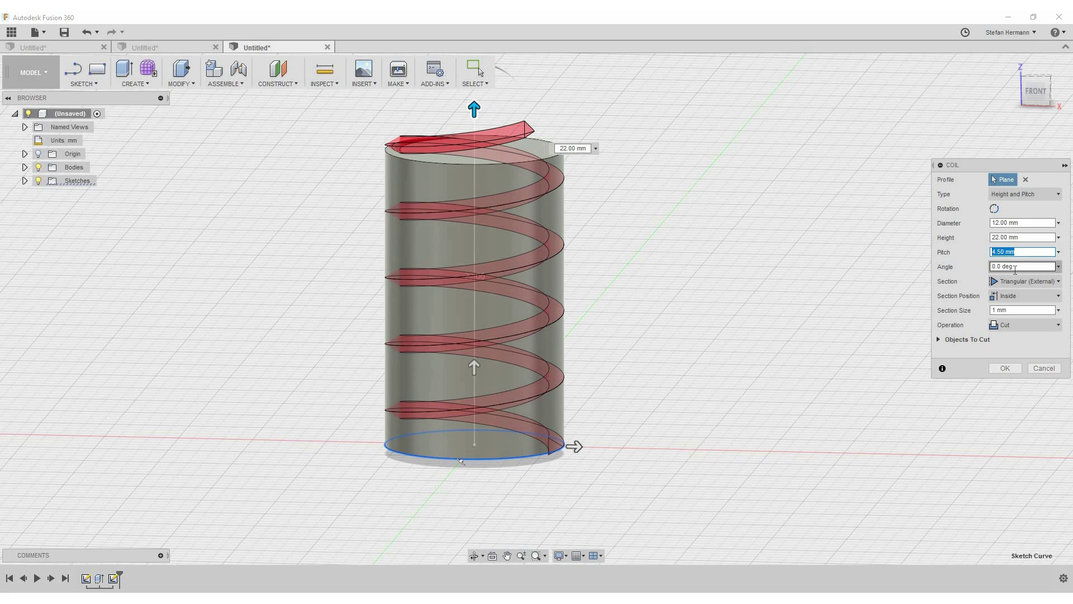
{"action": "type", "text": "3"}
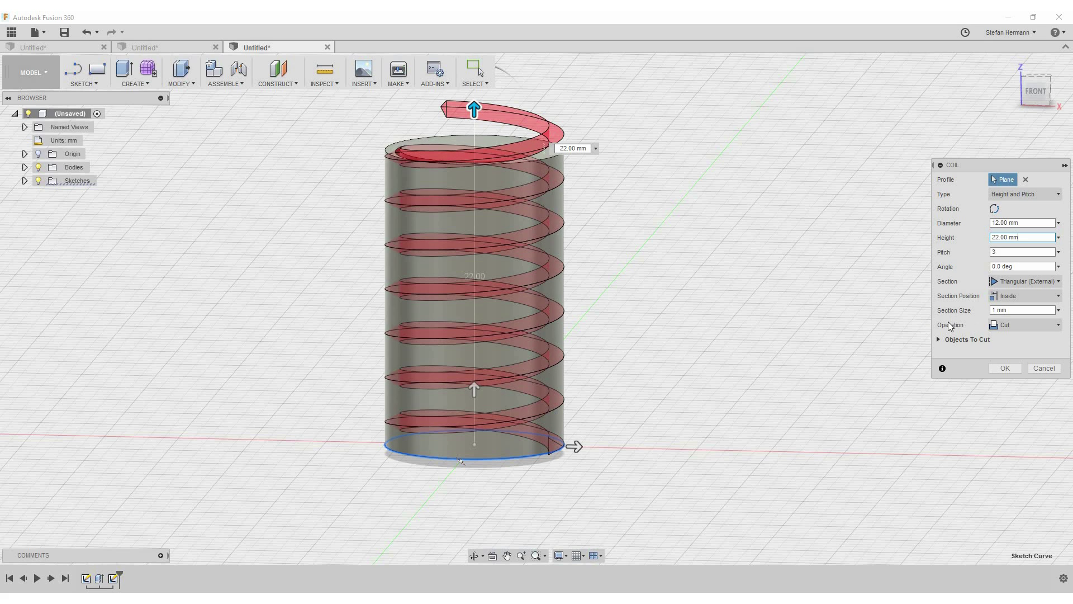
{"action": "left_click", "coordinate": [1021, 328]}
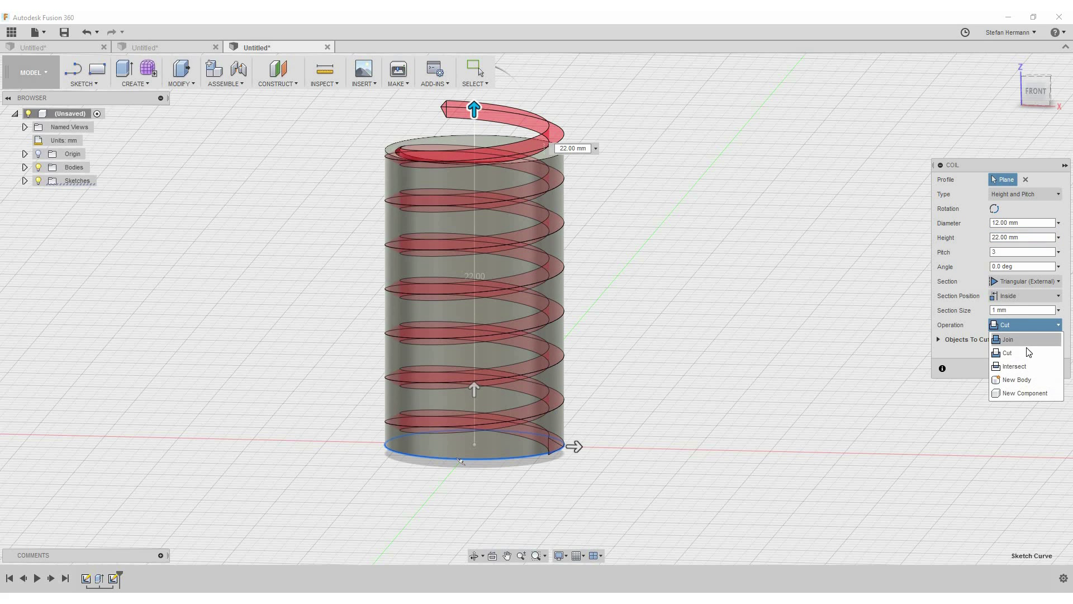
{"action": "left_click", "coordinate": [1026, 380]}
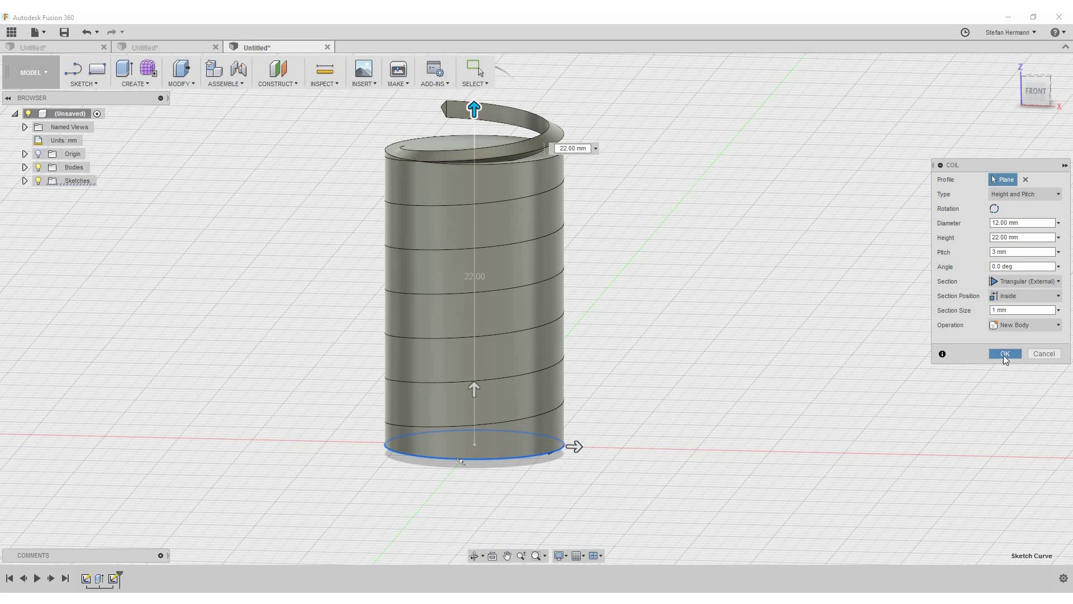
{"action": "left_click", "coordinate": [1005, 355]}
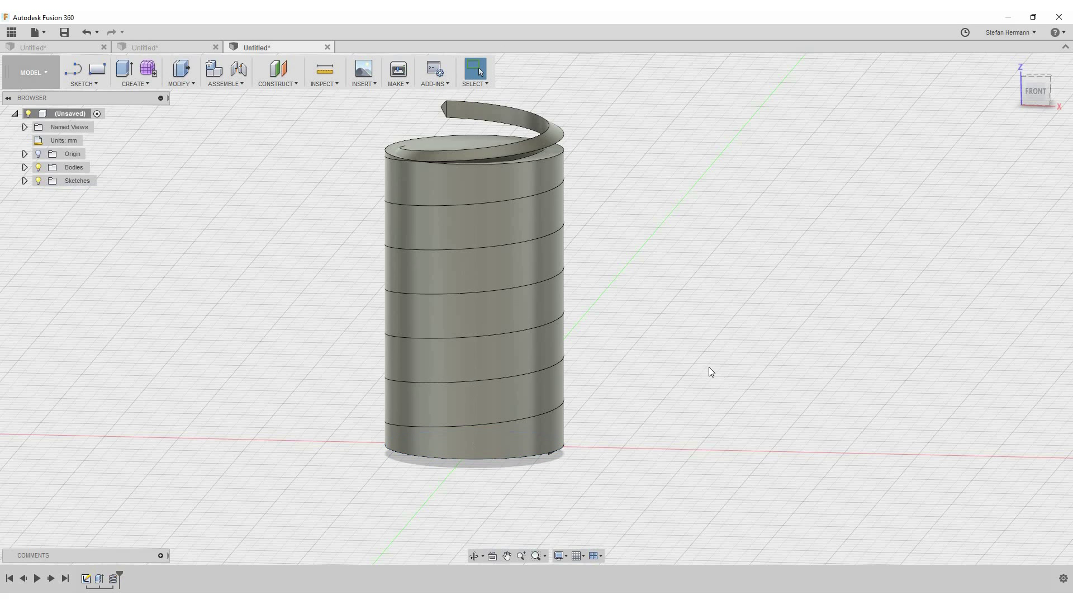
Step: Hide cylinder Body1 so only the coil shows, then bring up Sketch Project / Include
{"action": "left_click", "coordinate": [24, 167]}
{"action": "left_click", "coordinate": [51, 183]}
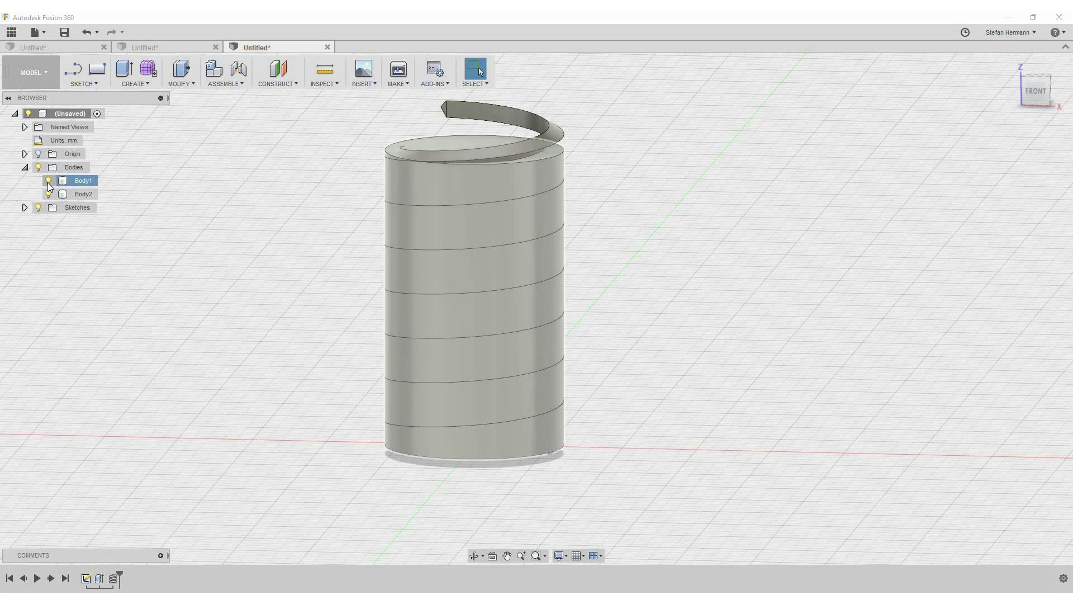
{"action": "left_click", "coordinate": [48, 181]}
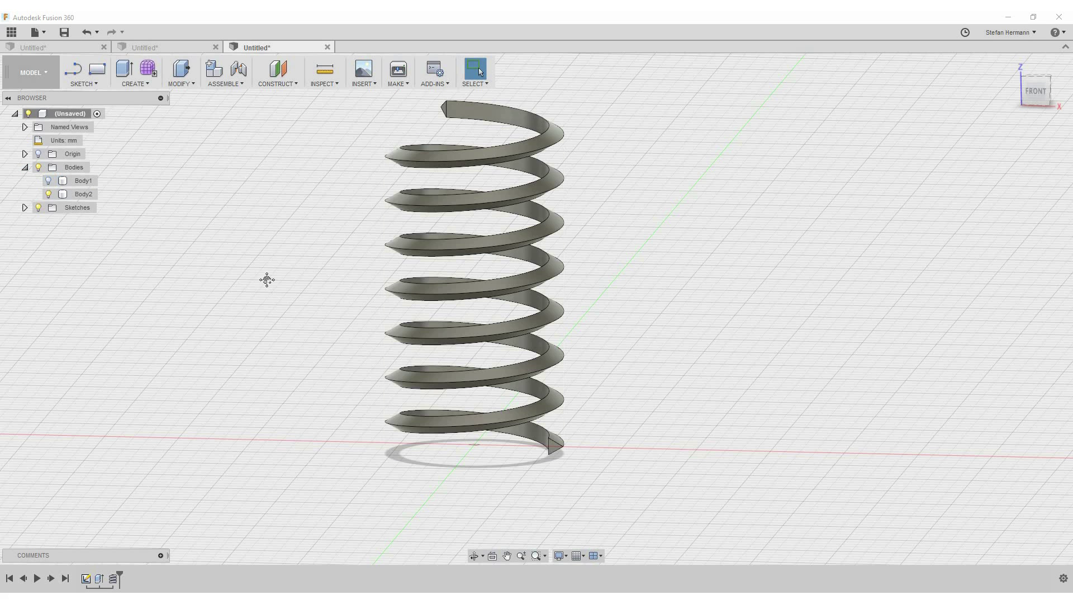
{"action": "middle_click_drag", "start_coordinate": [266, 277], "coordinate": [283, 180], "text": "shift"}
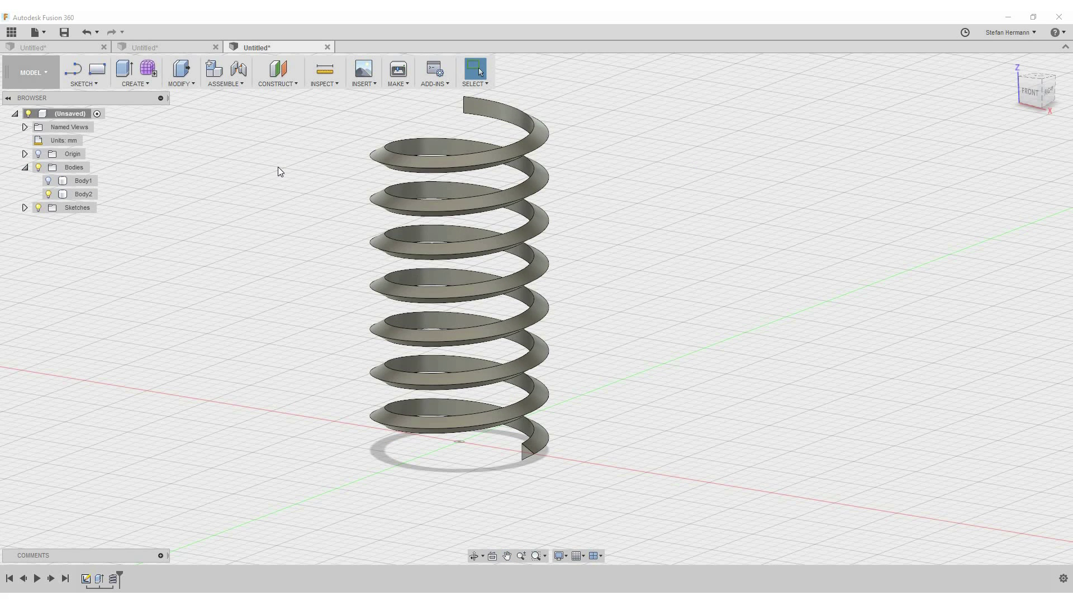
{"action": "left_click", "coordinate": [99, 86]}
{"action": "mouse_move", "coordinate": [134, 368]}
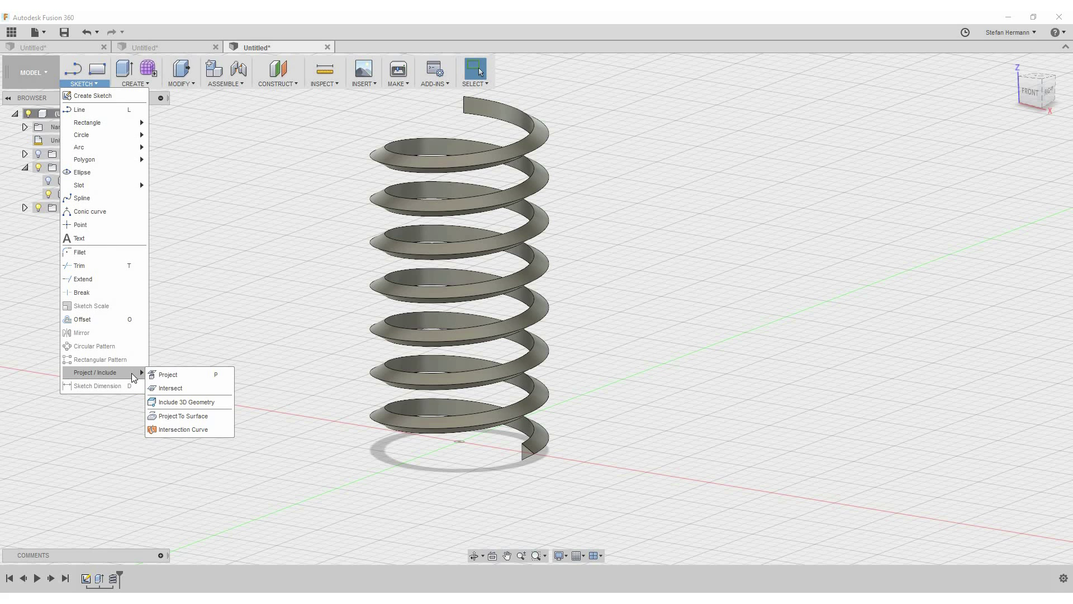
Step: Include the spring body's edges in a new sketch on the XZ plane, then stop the sketch
{"action": "left_click", "coordinate": [191, 402]}
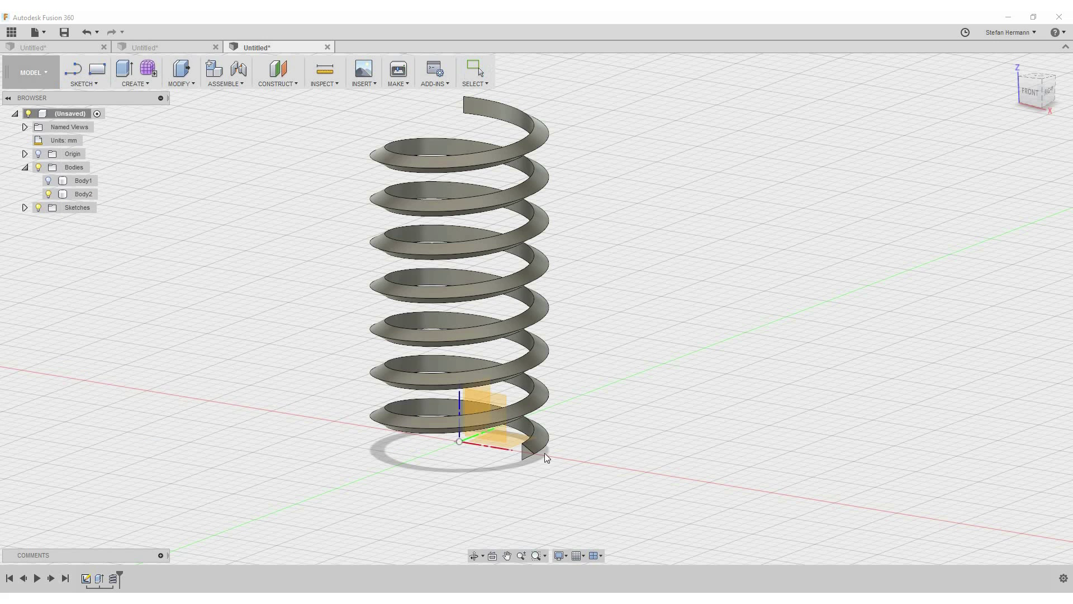
{"action": "left_click", "coordinate": [494, 422]}
{"action": "middle_click_drag", "start_coordinate": [625, 311], "coordinate": [579, 333], "text": "shift"}
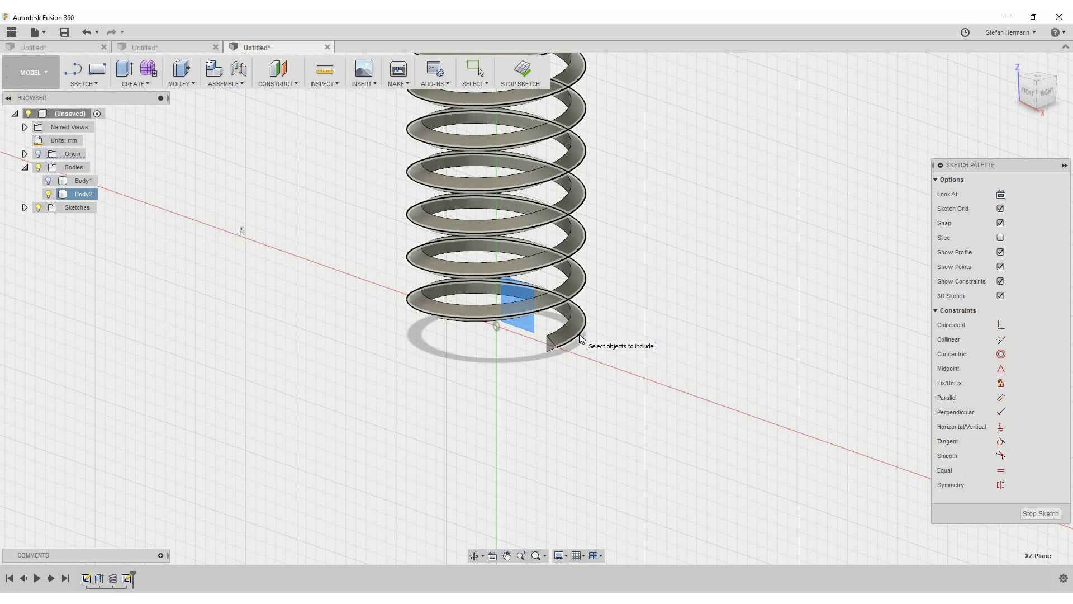
{"action": "left_click", "coordinate": [580, 337]}
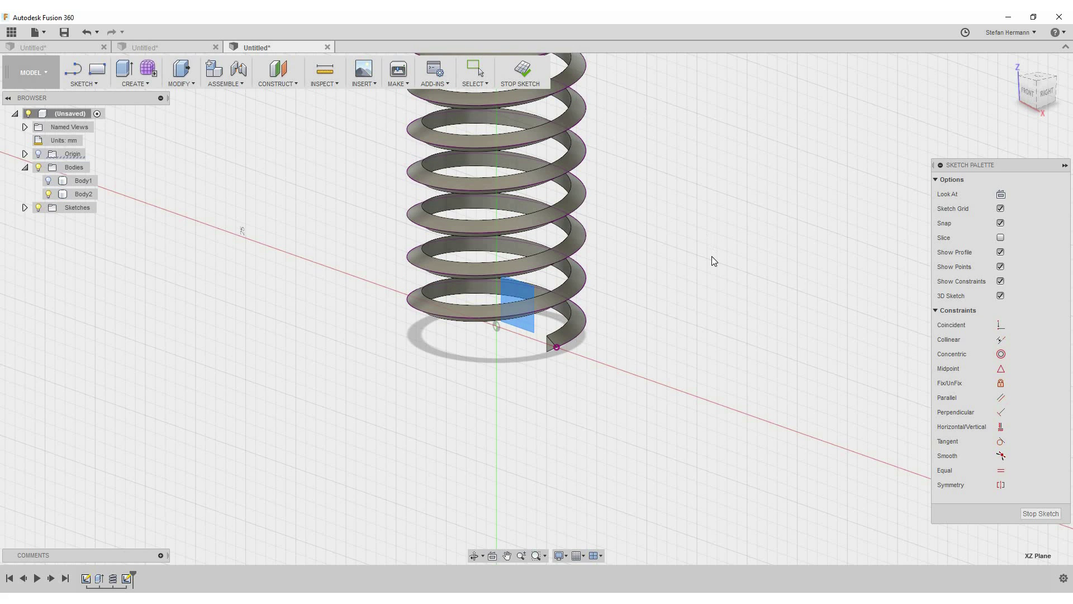
{"action": "left_click", "coordinate": [570, 323]}
{"action": "left_click", "coordinate": [1042, 513]}
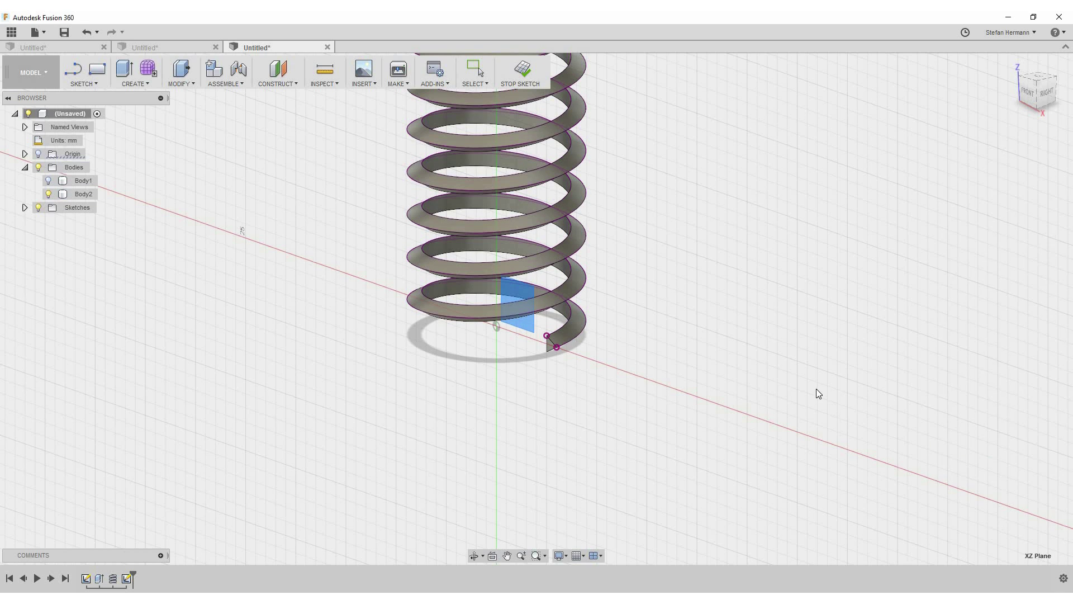
Step: Hide spring Body2 and show cylinder Body1 so the helix wraps around the cylinder
{"action": "left_click", "coordinate": [48, 194]}
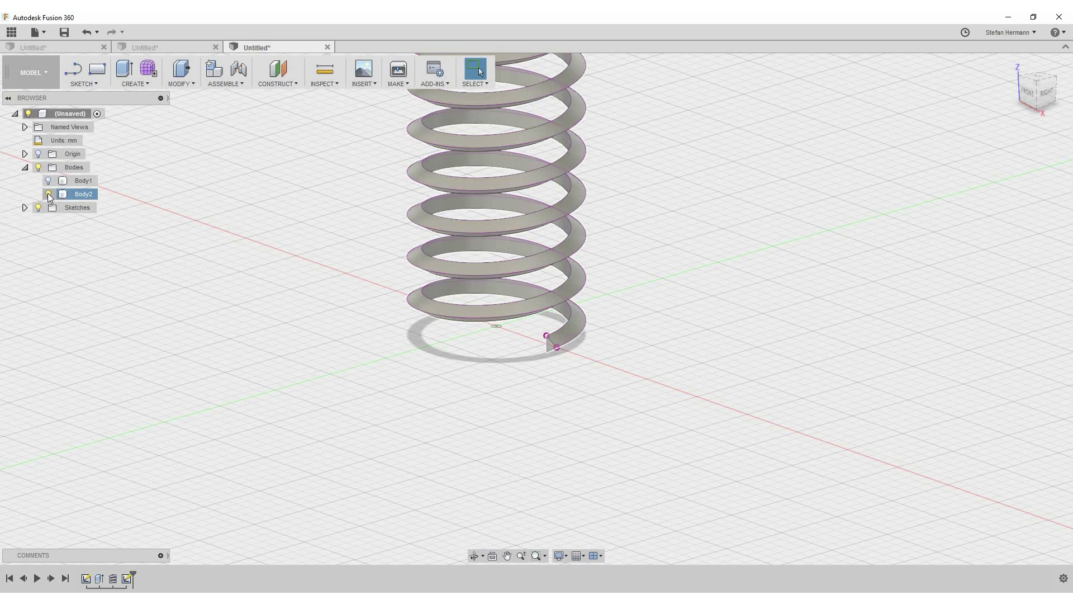
{"action": "left_click", "coordinate": [48, 194]}
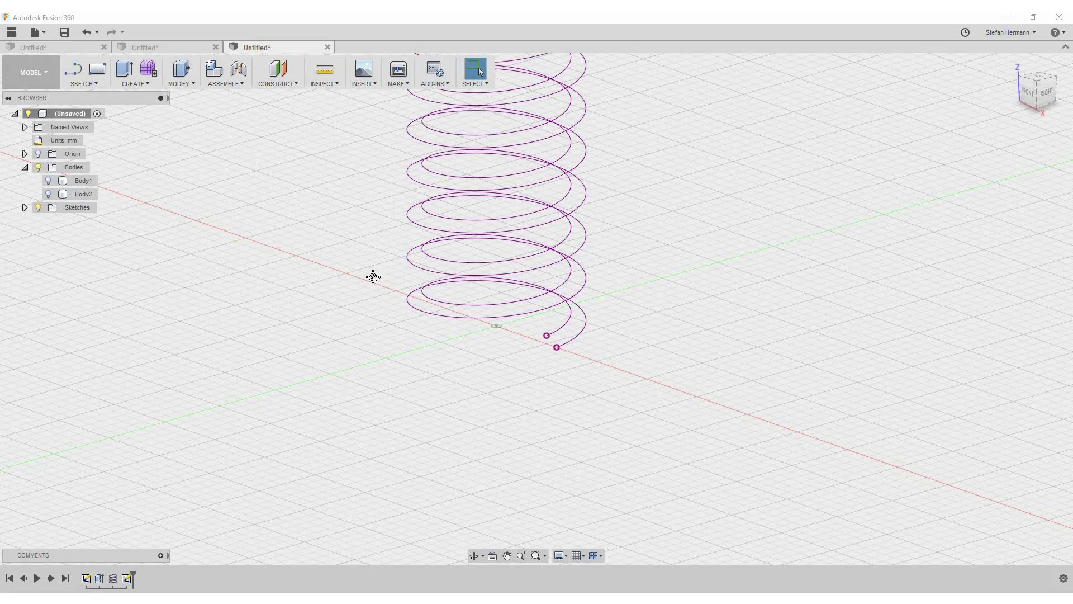
{"action": "mouse_move", "coordinate": [371, 276]}
{"action": "middle_mouse_down"}
{"action": "mouse_move", "coordinate": [375, 333]}
{"action": "mouse_move", "coordinate": [383, 311]}
{"action": "mouse_move", "coordinate": [383, 323]}
{"action": "mouse_move", "coordinate": [376, 318]}
{"action": "mouse_move", "coordinate": [333, 374]}
{"action": "middle_mouse_up"}
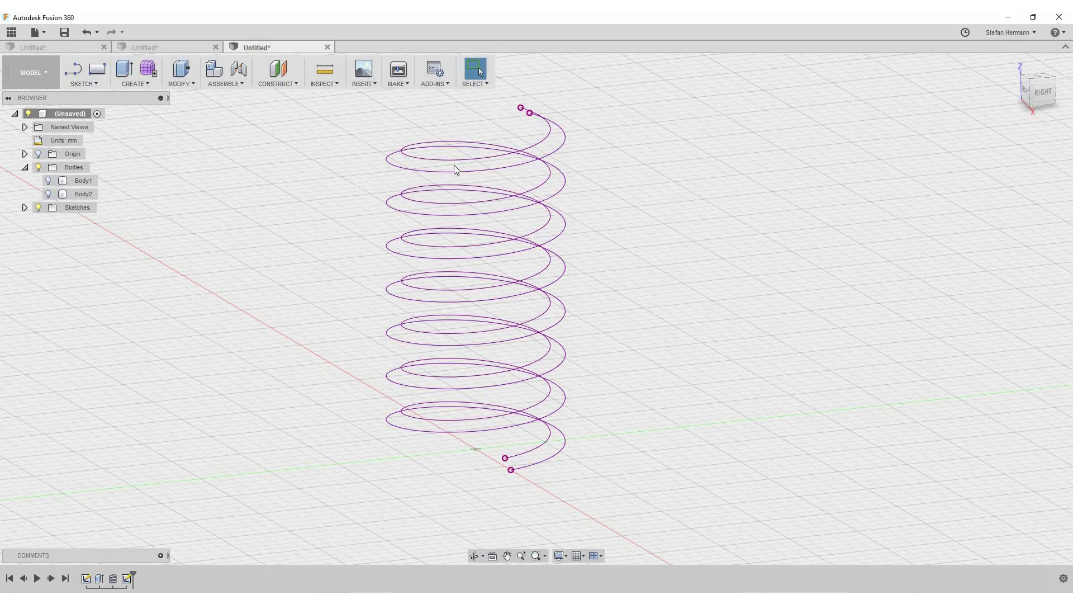
{"action": "left_click", "coordinate": [48, 183]}
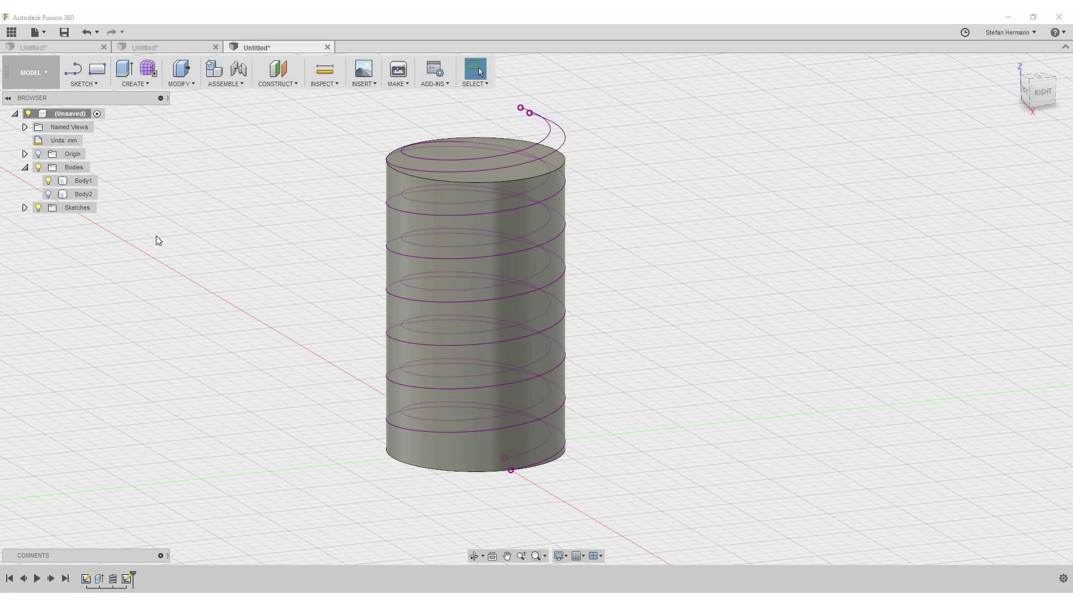
{"action": "middle_click_drag", "start_coordinate": [253, 246], "coordinate": [284, 280], "text": "shift"}
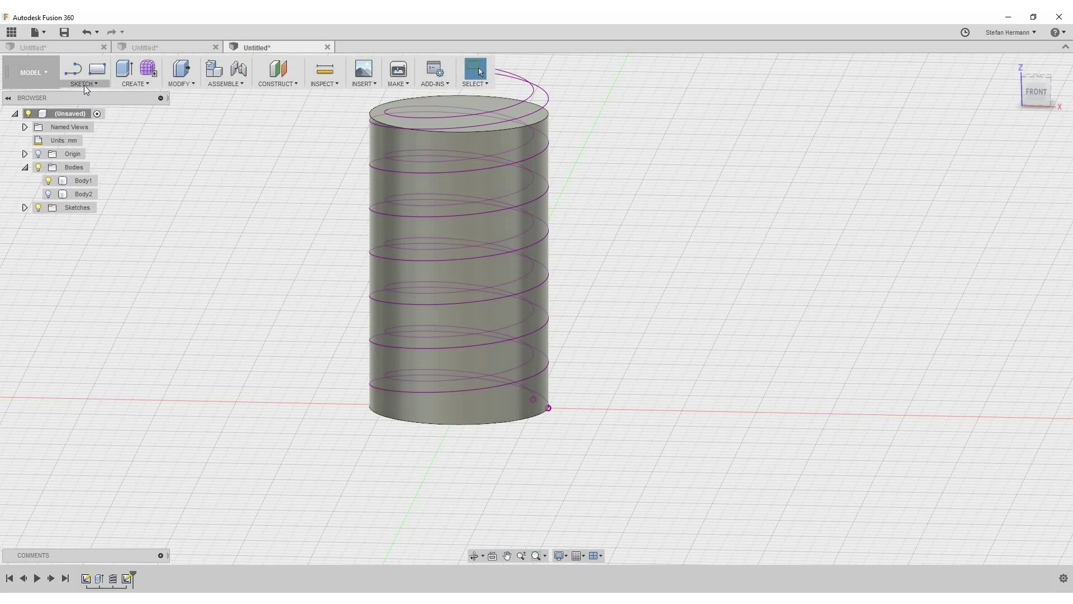
Step: Start a sketch on the front origin plane, viewed straight on at the cylinder's base edge
{"action": "left_click", "coordinate": [84, 84]}
{"action": "left_click", "coordinate": [107, 96]}
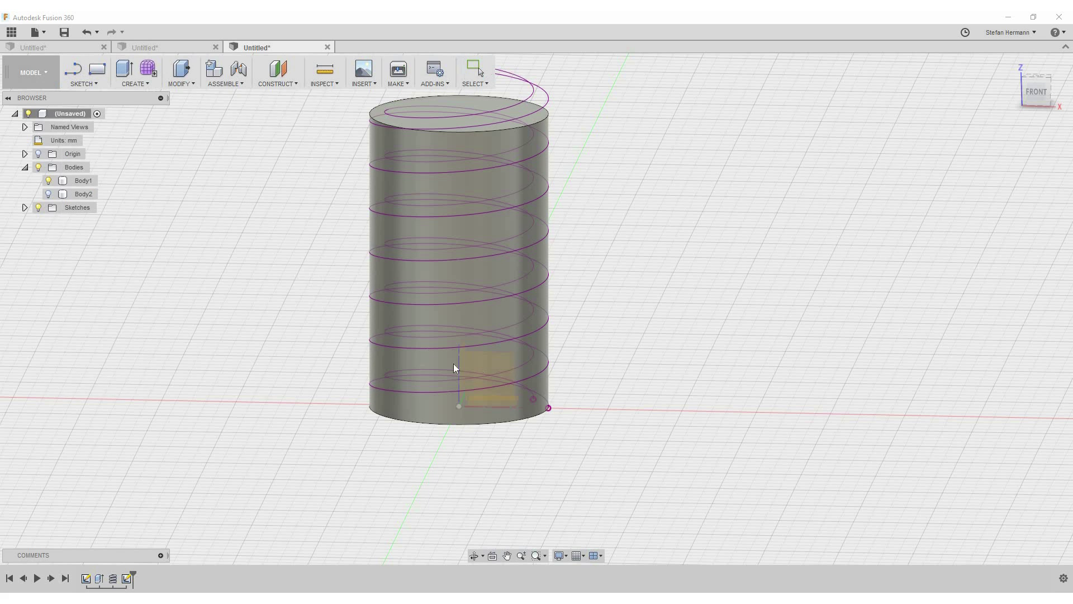
{"action": "left_click", "coordinate": [495, 359]}
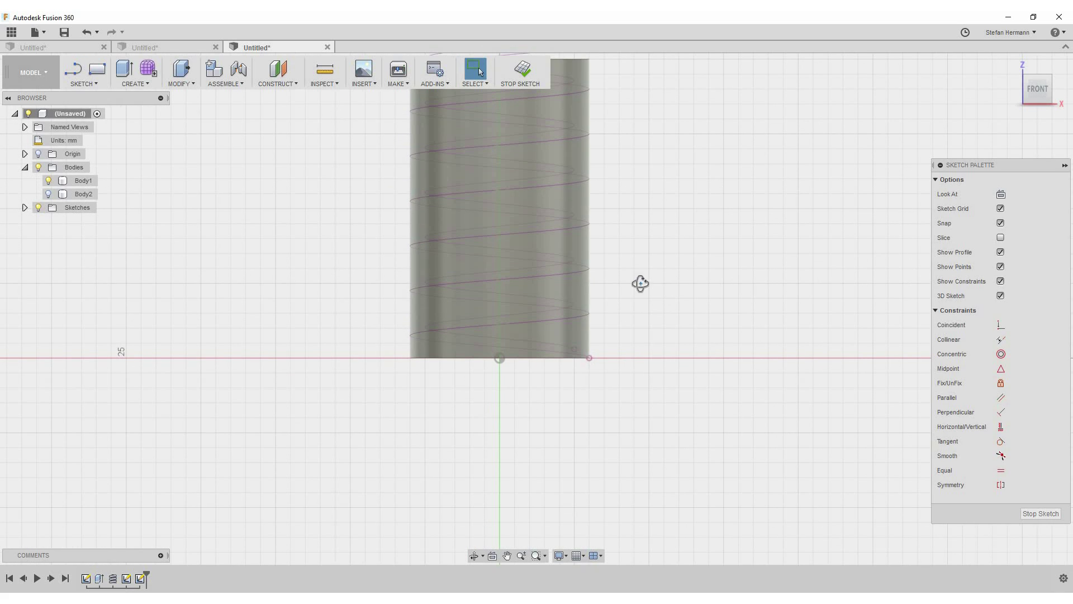
{"action": "middle_click_drag", "start_coordinate": [640, 283], "coordinate": [531, 390], "text": "shift"}
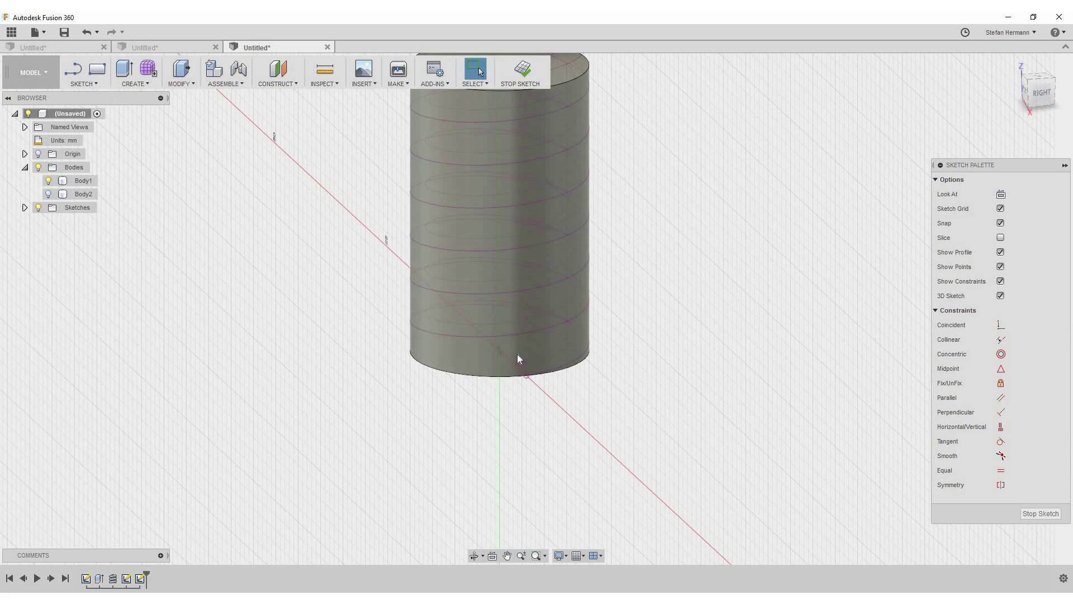
{"action": "left_click", "coordinate": [1000, 194]}
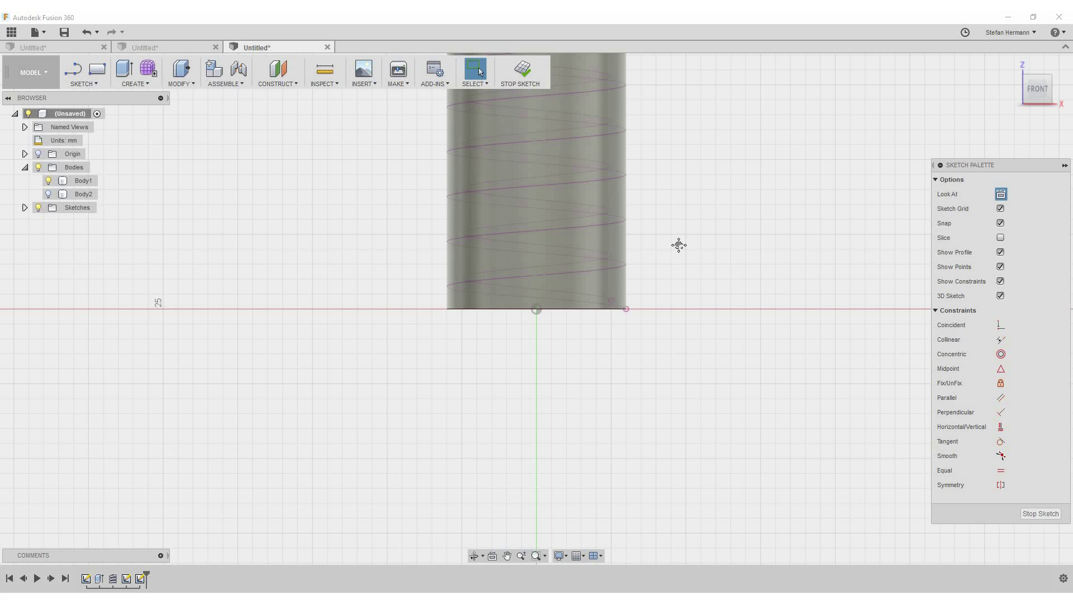
{"action": "mouse_move", "coordinate": [679, 245]}
{"action": "middle_mouse_down"}
{"action": "mouse_move", "coordinate": [644, 302]}
{"action": "mouse_move", "coordinate": [610, 326]}
{"action": "middle_mouse_up"}
{"action": "scroll", "coordinate": [611, 325], "scroll_direction": "up", "scroll_amount": 3}
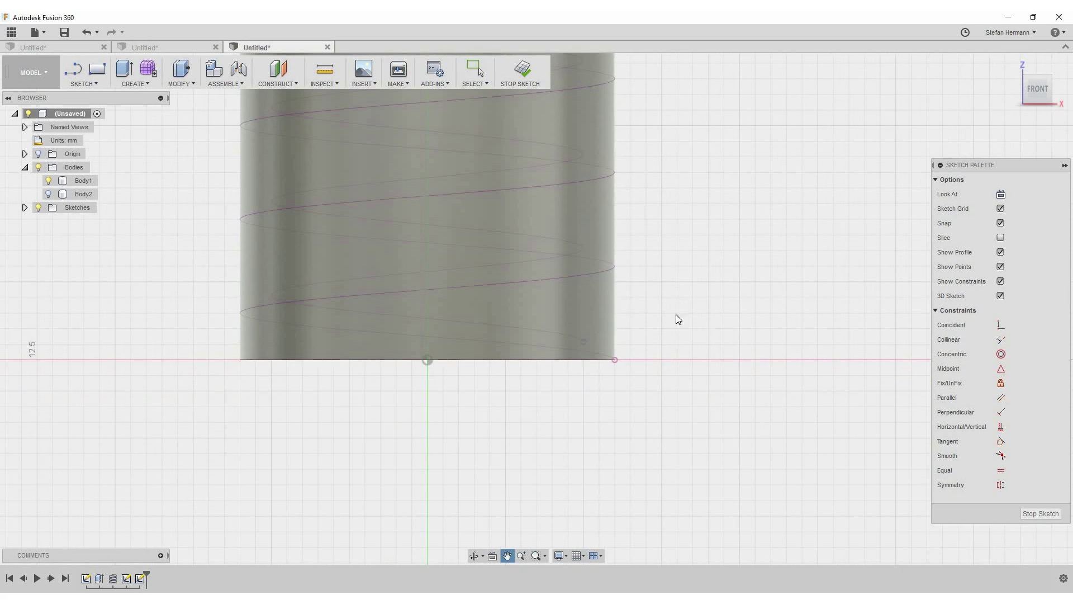
{"action": "key", "text": "Escape"}
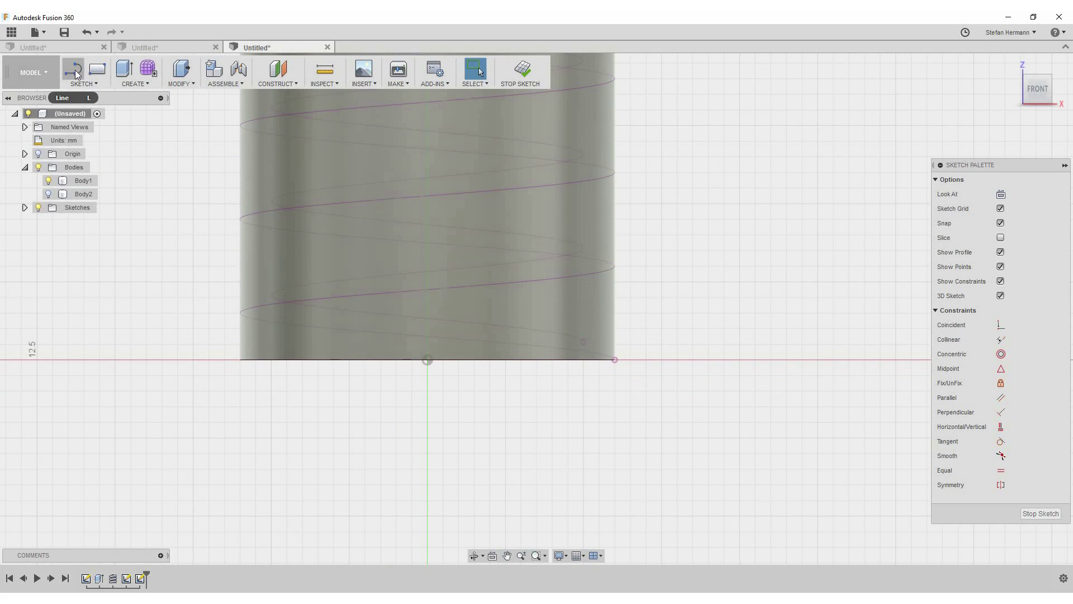
Step: Draw a construction line outward along the cylinder's base from its corner
{"action": "key", "text": "l"}
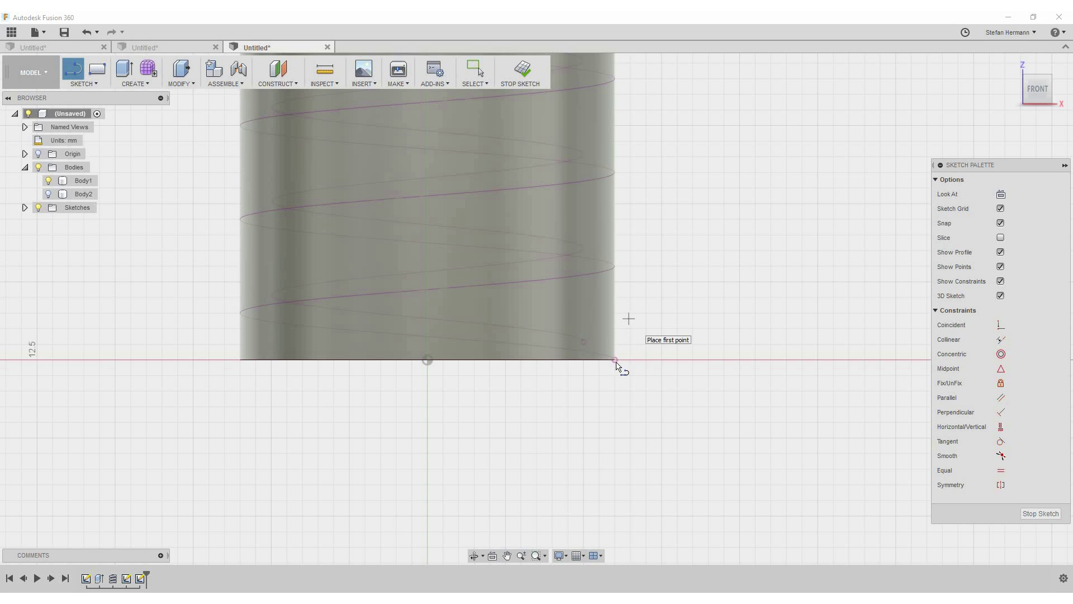
{"action": "left_click", "coordinate": [427, 360]}
{"action": "left_click", "coordinate": [791, 360]}
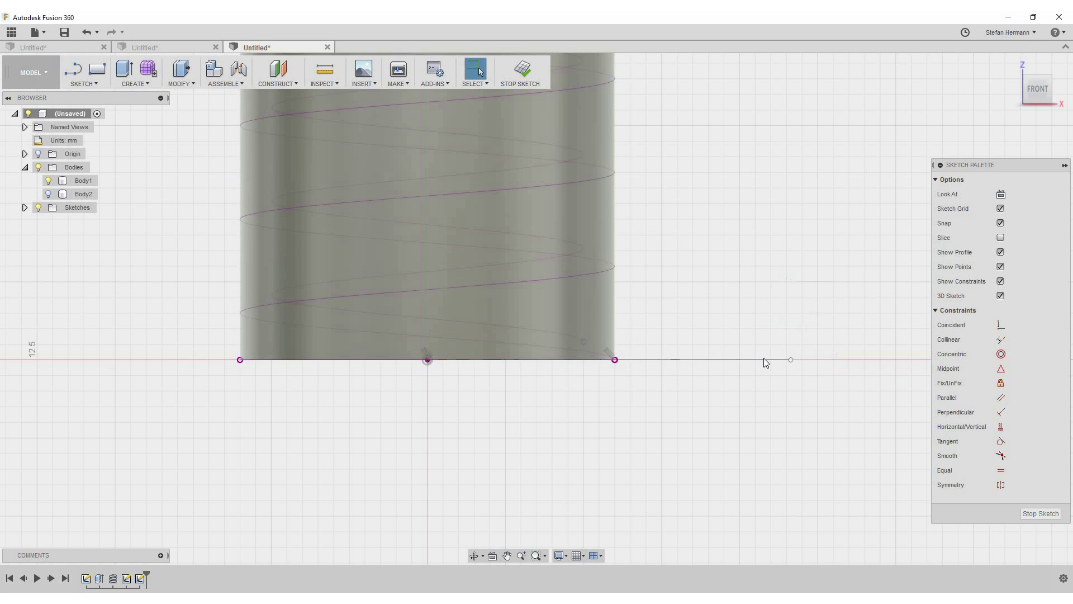
{"action": "key", "text": "Escape"}
{"action": "left_click", "coordinate": [755, 360]}
{"action": "key", "text": "x"}
{"action": "key", "text": "Escape"}
{"action": "key", "text": "Escape"}
Step: Draw a closed four-sided thread profile outline beside the base edge
{"action": "scroll", "coordinate": [680, 311], "scroll_direction": "up", "scroll_amount": 2}
{"action": "left_click", "coordinate": [73, 68]}
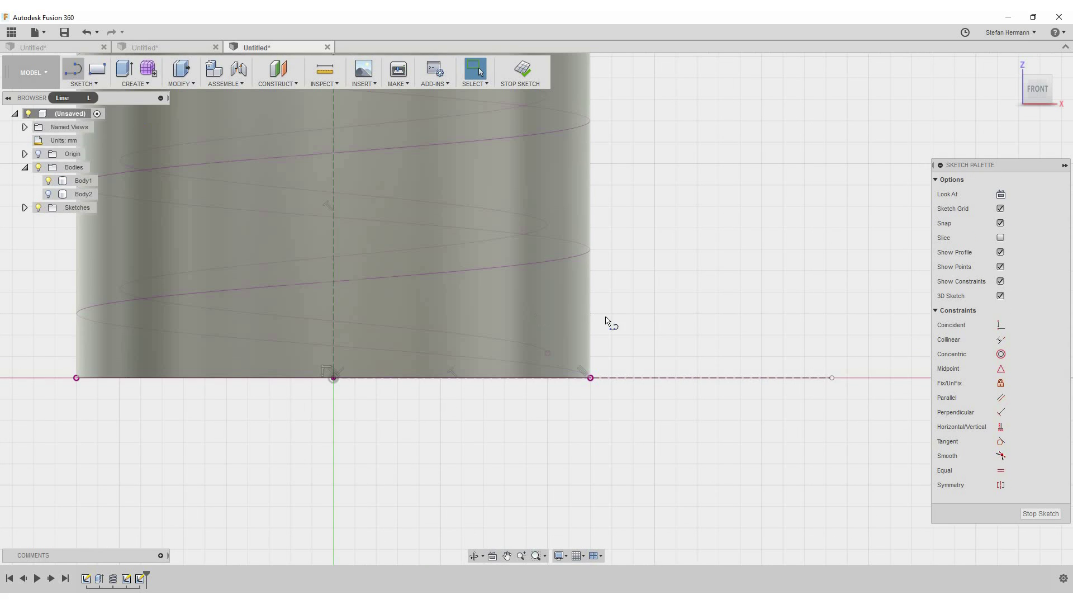
{"action": "left_click", "coordinate": [610, 327]}
{"action": "left_click", "coordinate": [525, 347]}
{"action": "left_click", "coordinate": [525, 410]}
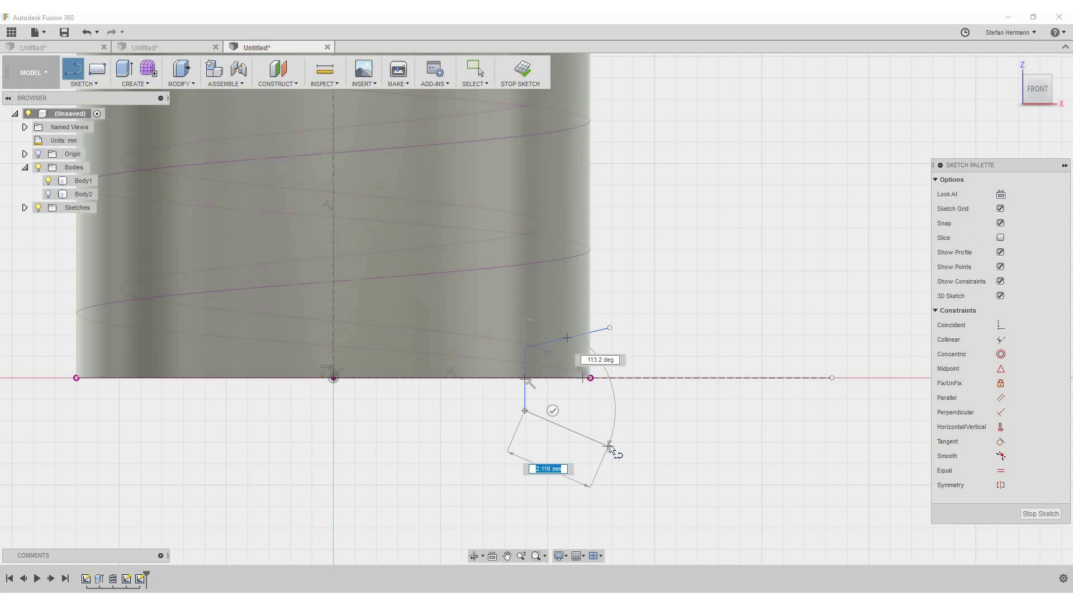
{"action": "left_click", "coordinate": [612, 441]}
{"action": "left_click", "coordinate": [609, 327]}
{"action": "key", "text": "Escape"}
Step: Make the profile's right edge vertical and its flanks symmetric about the construction line
{"action": "left_click", "coordinate": [611, 386]}
{"action": "left_click", "coordinate": [1006, 455]}
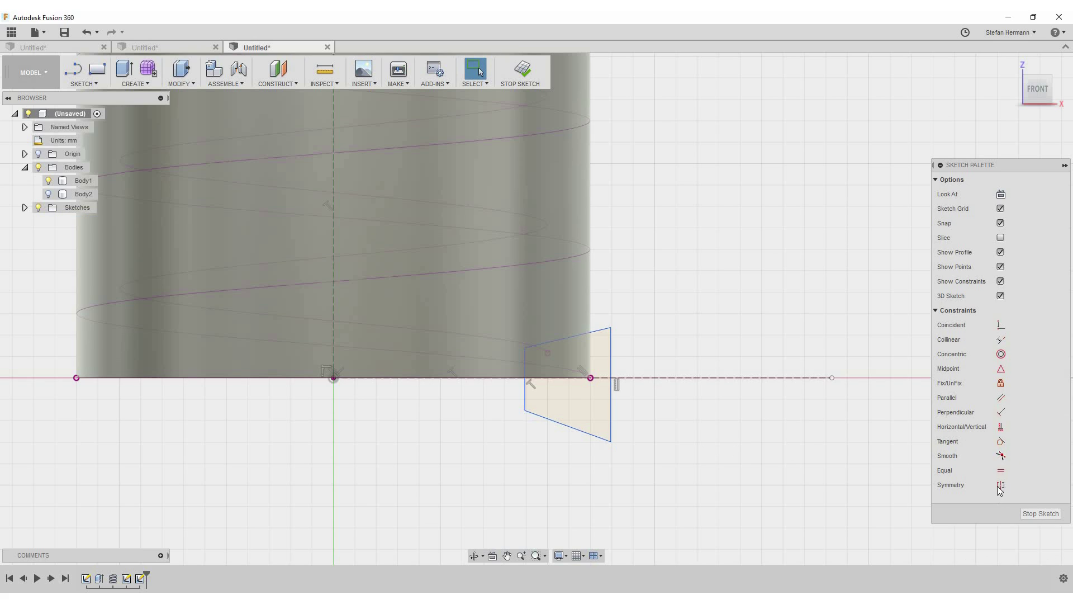
{"action": "left_click", "coordinate": [1001, 484]}
{"action": "left_click", "coordinate": [612, 441]}
{"action": "left_click", "coordinate": [610, 328]}
{"action": "left_click", "coordinate": [640, 378]}
{"action": "left_click", "coordinate": [526, 412]}
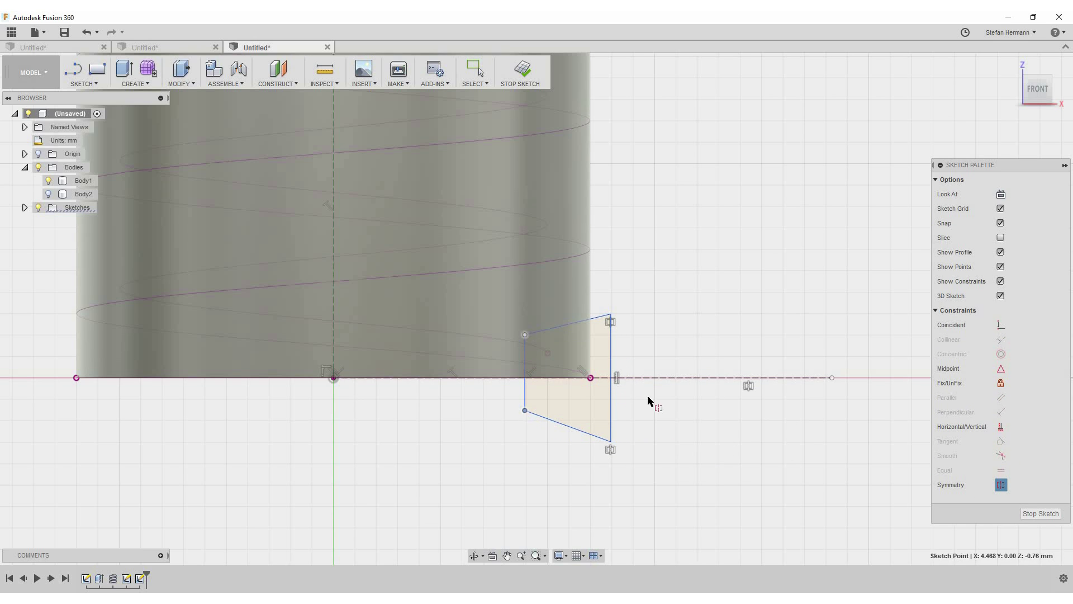
{"action": "left_click", "coordinate": [649, 378]}
Step: Dimension the profile's left edge from the central axis as an 8 mm diameter
{"action": "left_click", "coordinate": [336, 333]}
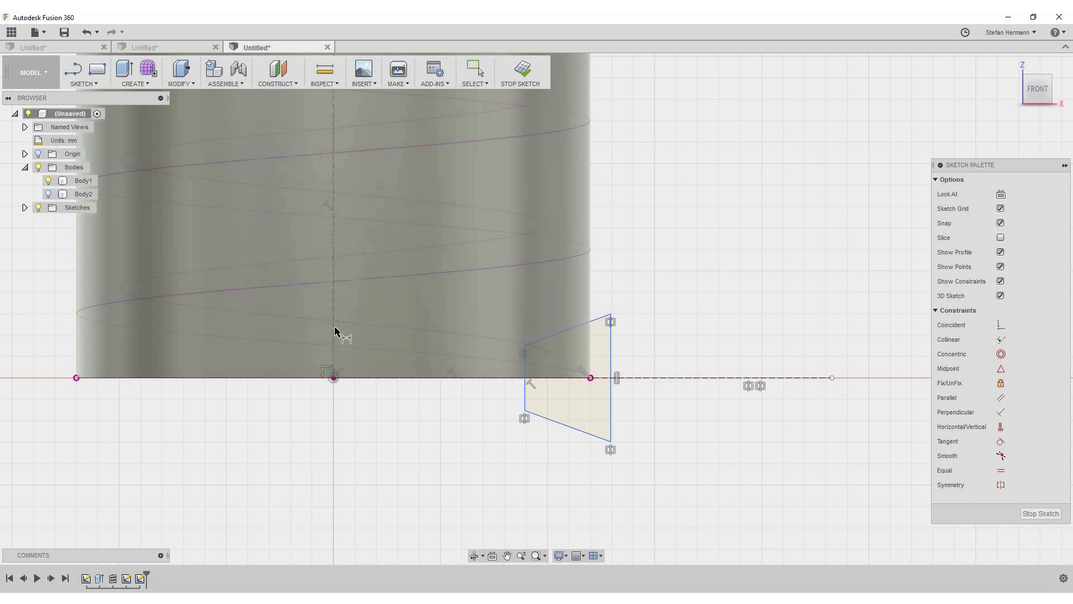
{"action": "left_click", "coordinate": [526, 397], "text": "ctrl"}
{"action": "right_click", "coordinate": [408, 417]}
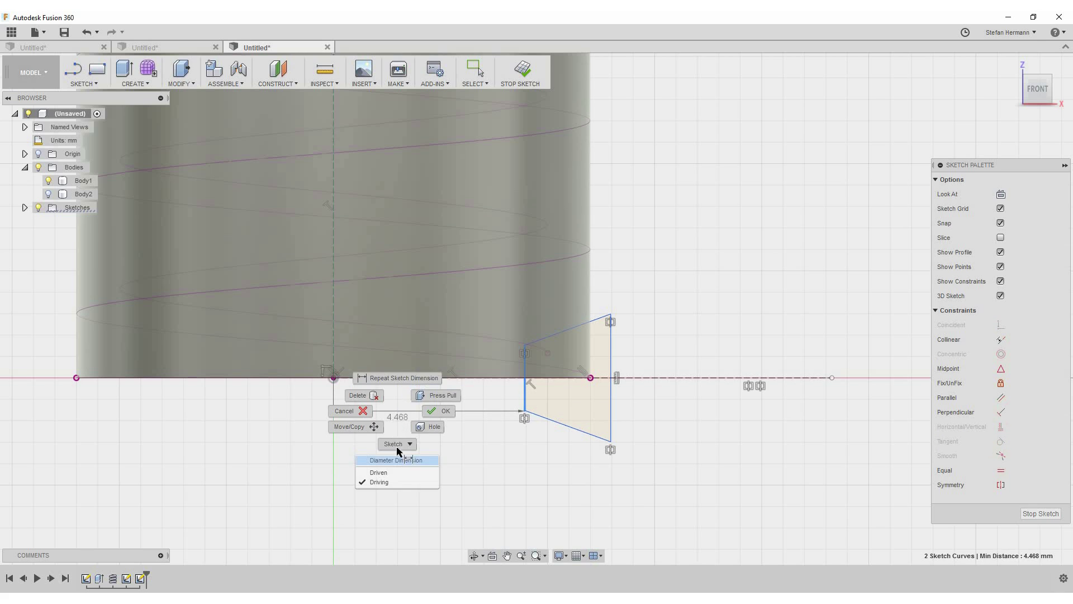
{"action": "left_click", "coordinate": [363, 449]}
{"action": "left_click", "coordinate": [417, 458]}
{"action": "type", "text": "8"}
{"action": "key", "text": "Return"}
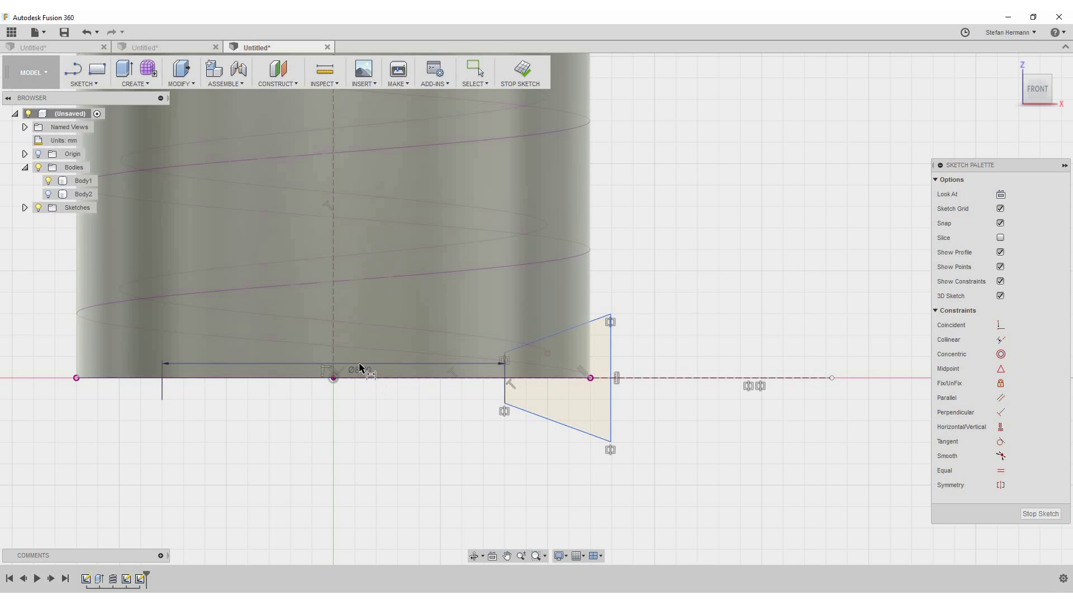
Step: Add a diameter dimension from the central axis to the profile's right edge
{"action": "left_click", "coordinate": [334, 268]}
{"action": "left_click", "coordinate": [611, 363], "text": "ctrl"}
{"action": "key", "text": "d"}
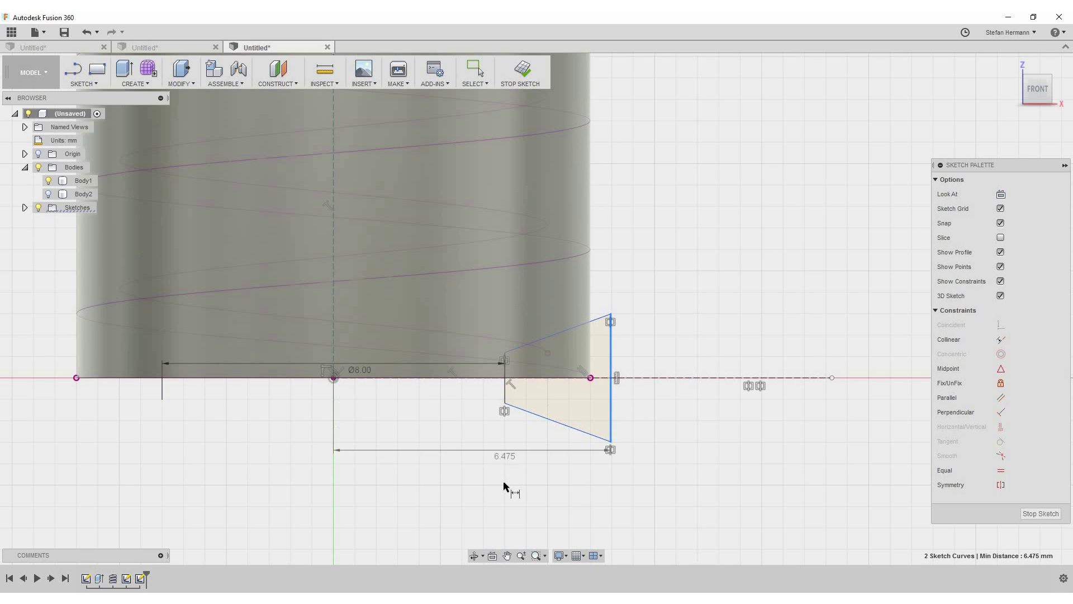
{"action": "right_click", "coordinate": [505, 492]}
{"action": "left_click", "coordinate": [443, 492]}
{"action": "left_click", "coordinate": [441, 491]}
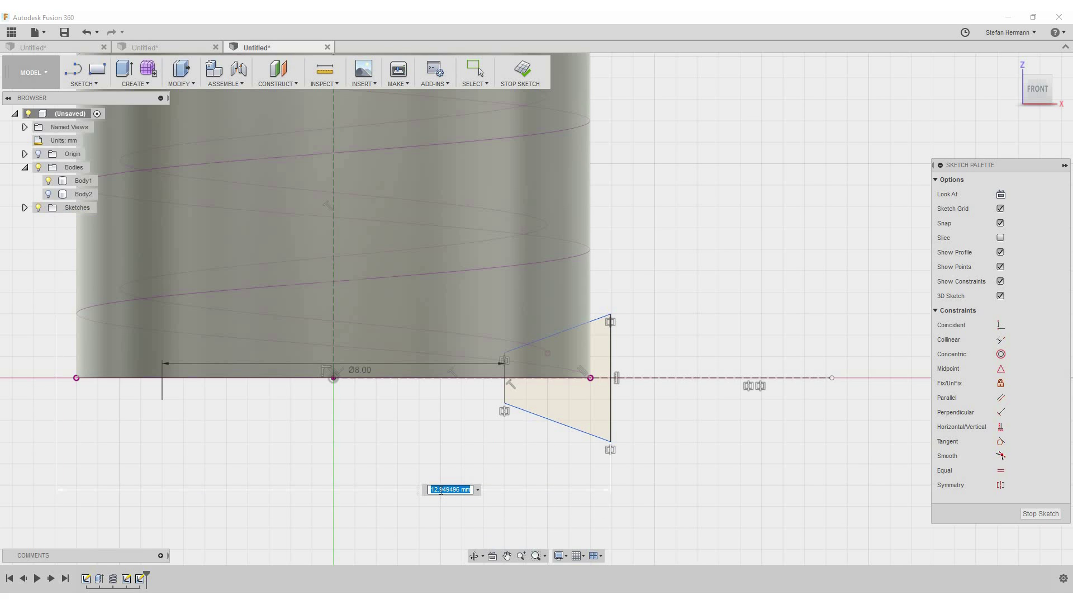
Step: Set the outer diameter to 12.1 mm and the angle between the flanks to 45°
{"action": "type", "text": "12"}
{"action": "type", "text": ",1"}
{"action": "key", "text": "Return"}
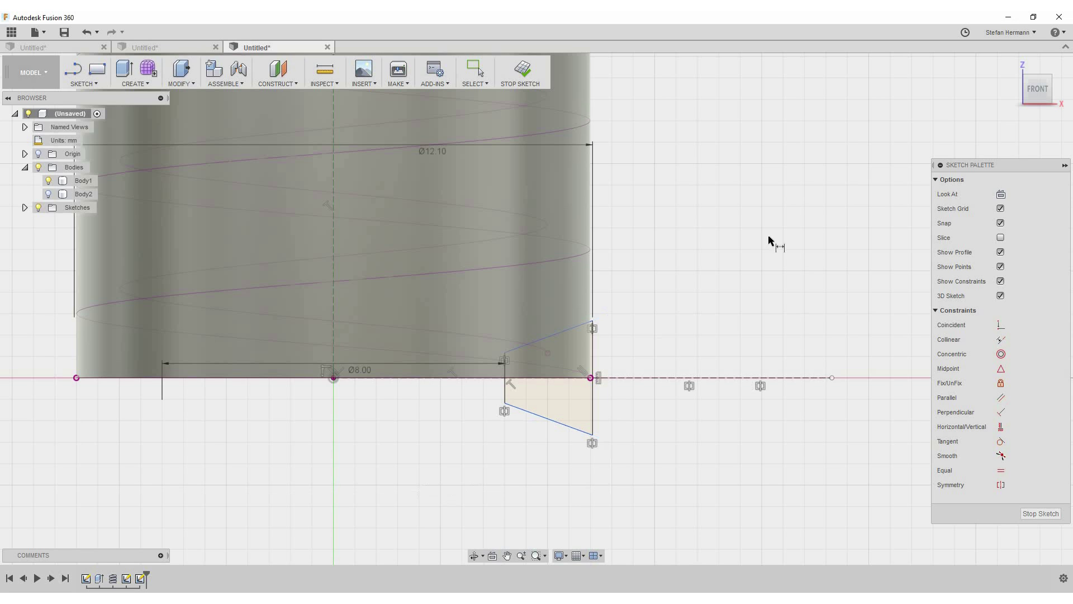
{"action": "left_click", "coordinate": [562, 430]}
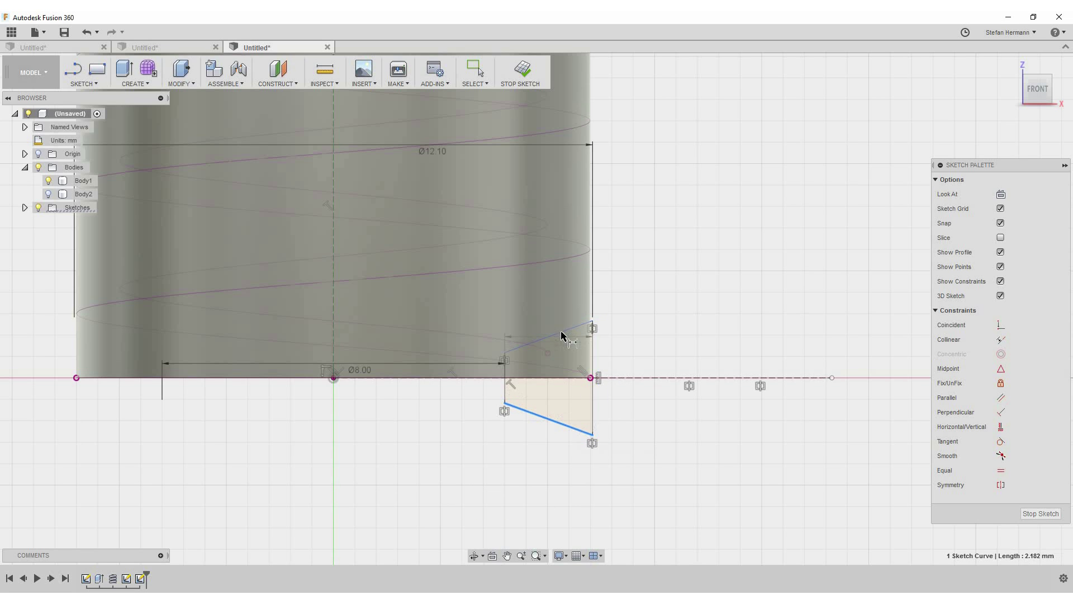
{"action": "left_click", "coordinate": [560, 331]}
{"action": "left_click", "coordinate": [712, 354]}
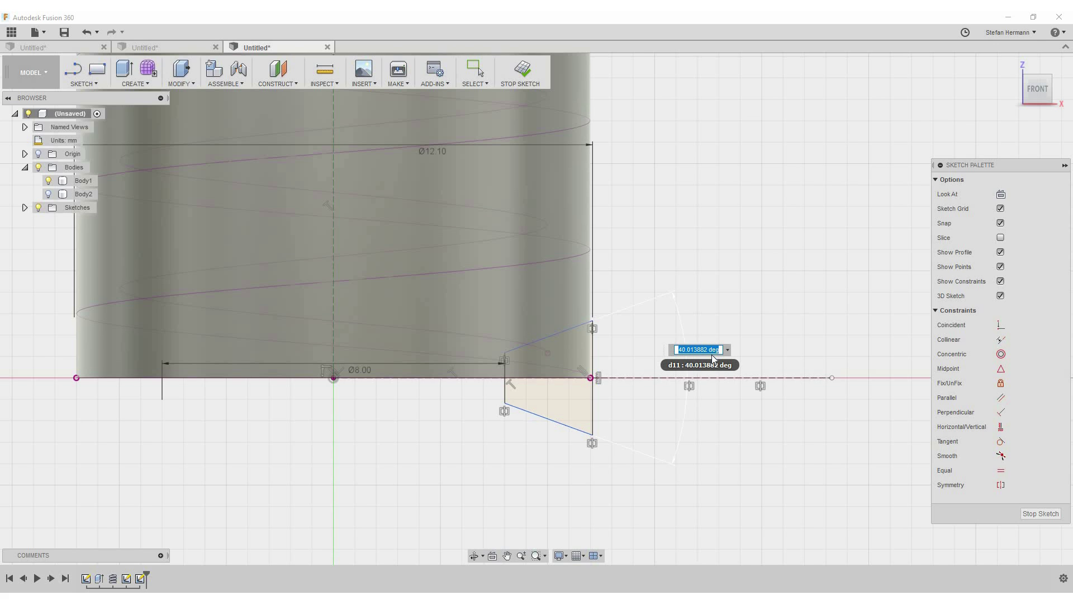
{"action": "type", "text": "45"}
{"action": "key", "text": "Return"}
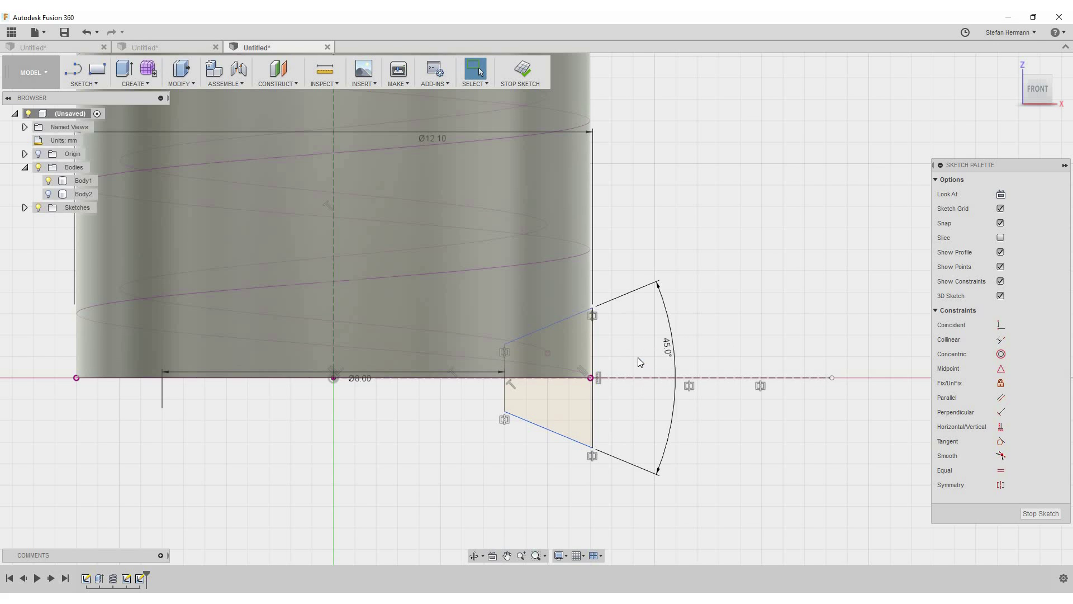
Step: Reshape the upper flank, dimension the left vertical edge to 1 mm, and finish the sketch
{"action": "left_click", "coordinate": [572, 319]}
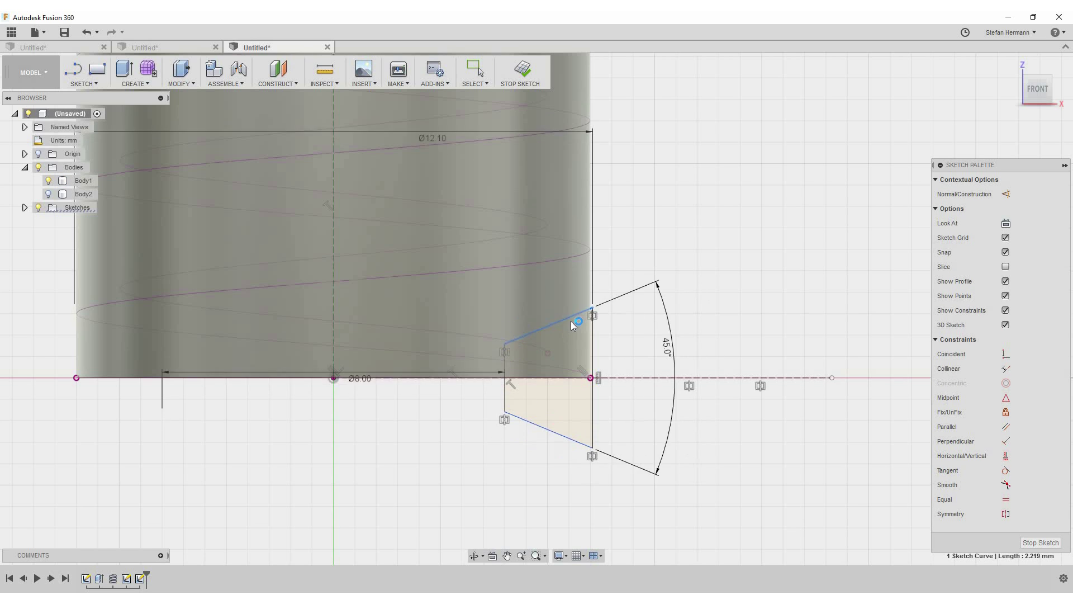
{"action": "left_click_drag", "start_coordinate": [574, 325], "coordinate": [798, 227]}
{"action": "key", "text": "Escape"}
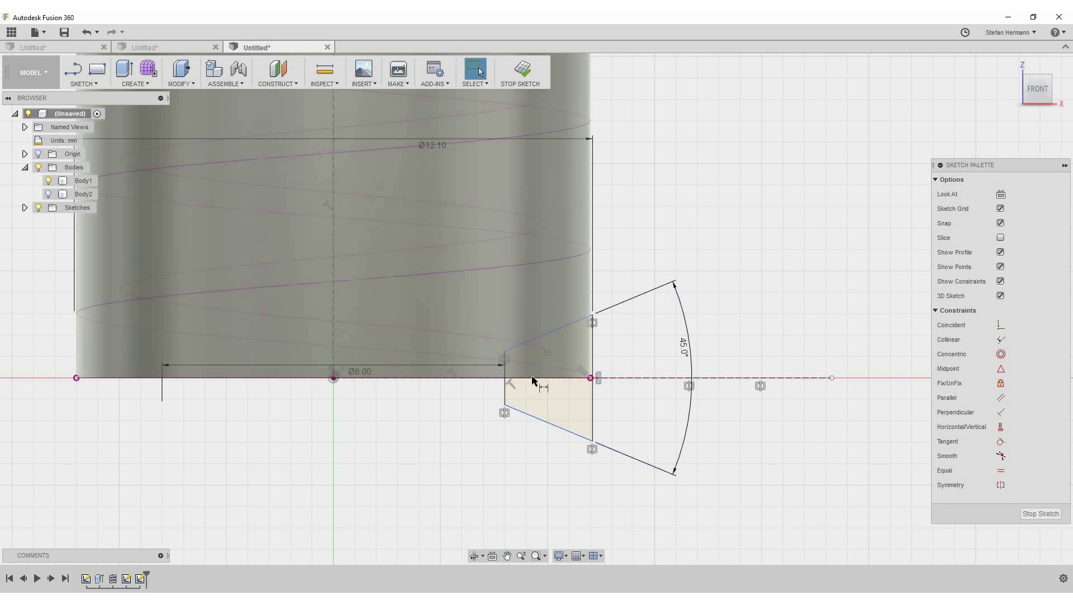
{"action": "left_click", "coordinate": [505, 391]}
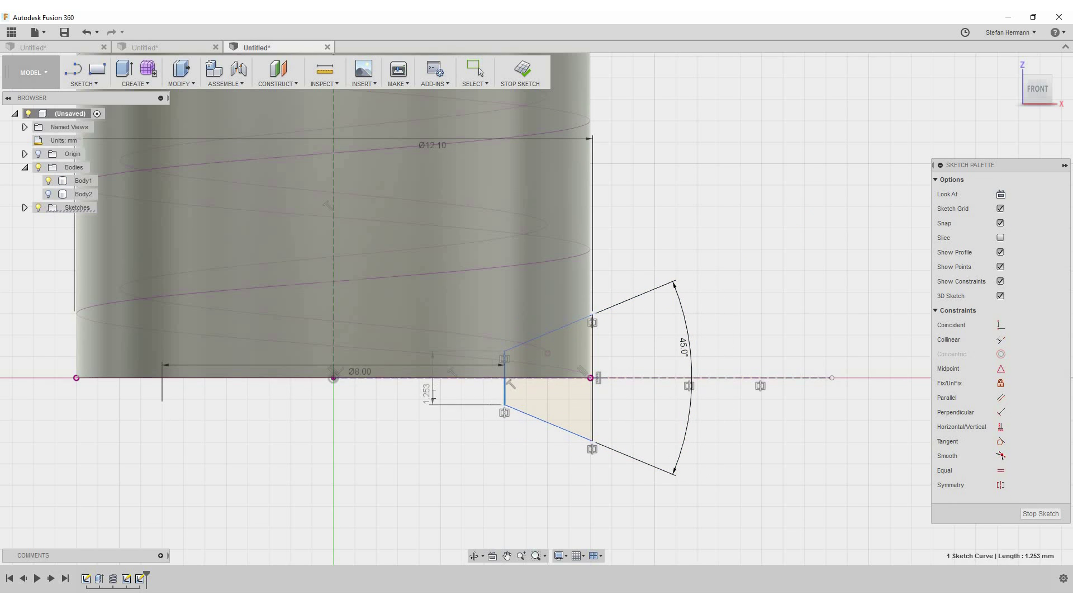
{"action": "left_click", "coordinate": [434, 394]}
{"action": "type", "text": "1.2"}
{"action": "key", "text": "Return"}
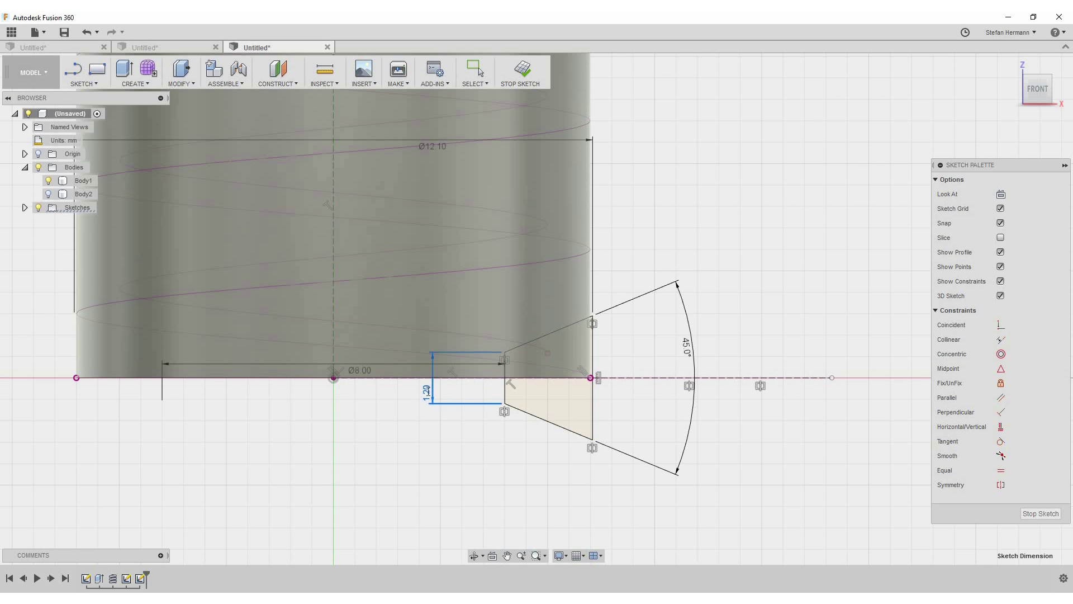
{"action": "double_click", "coordinate": [428, 394]}
{"action": "type", "text": "1.2"}
{"action": "key", "text": "Return"}
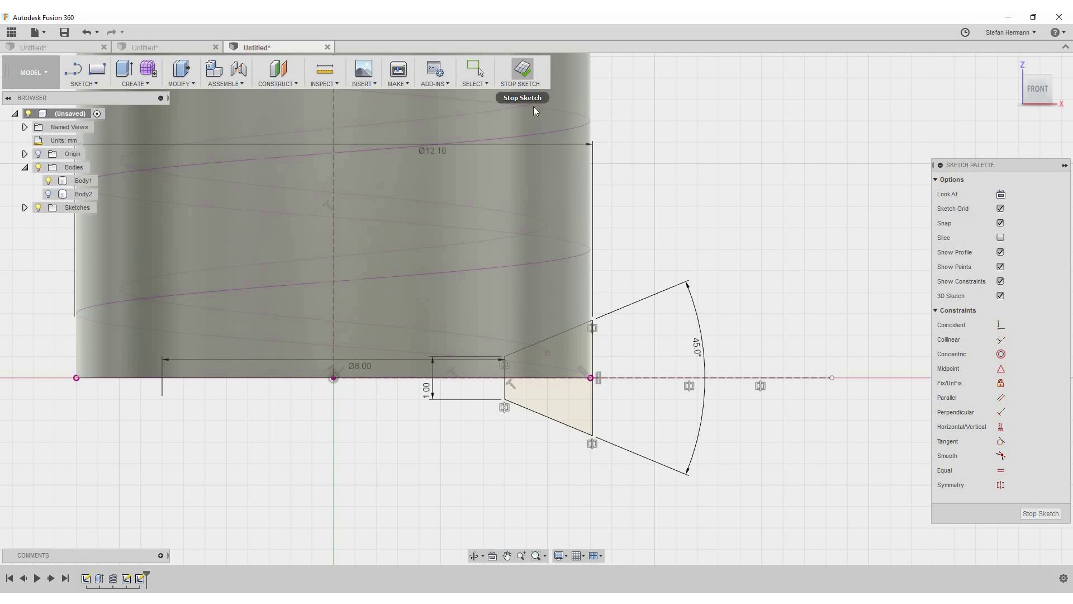
{"action": "left_click", "coordinate": [521, 75]}
Step: Start a sweep feature with type Path + Guide Rail
{"action": "middle_click_drag", "start_coordinate": [635, 214], "coordinate": [643, 301], "text": "shift"}
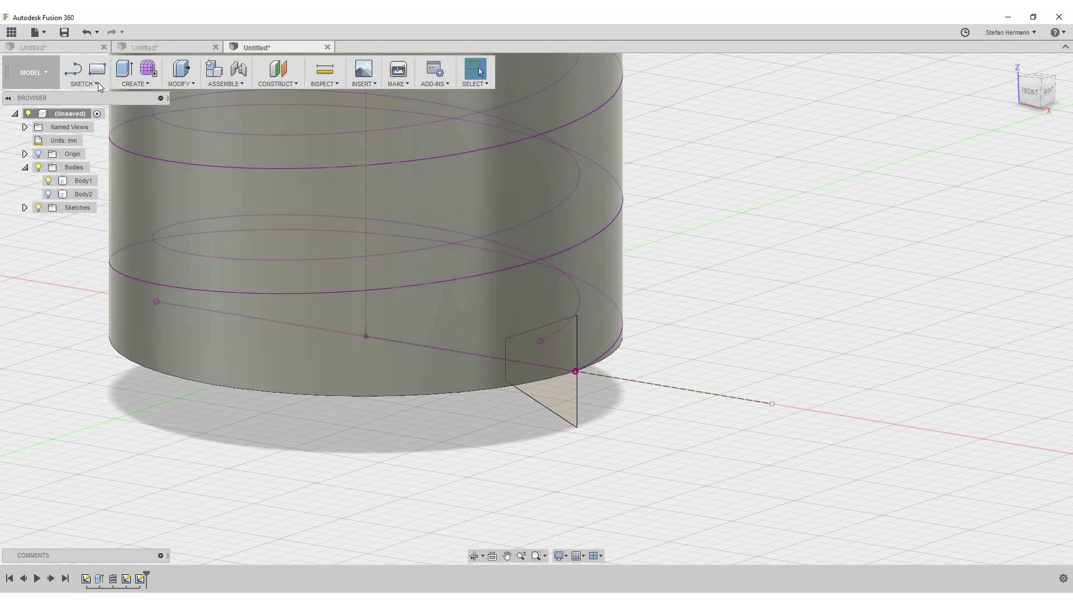
{"action": "left_click", "coordinate": [140, 84]}
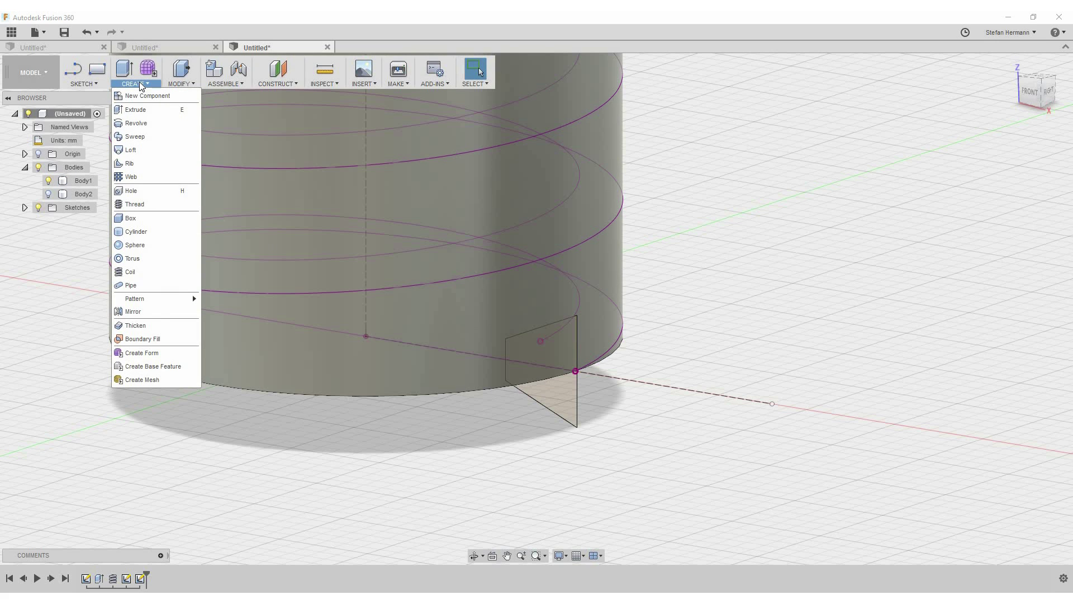
{"action": "left_click", "coordinate": [144, 137]}
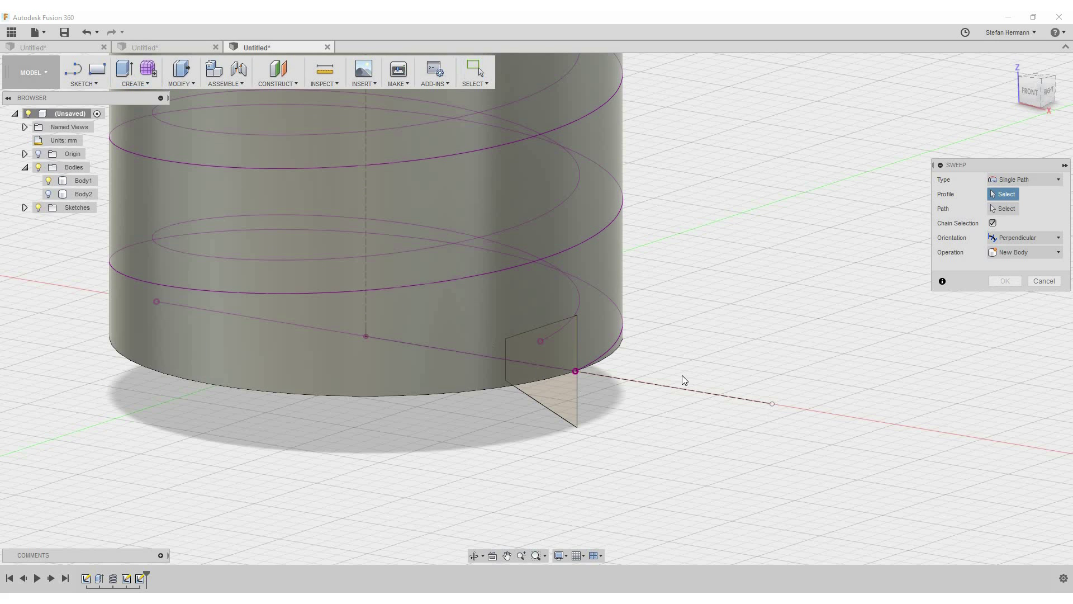
{"action": "left_click", "coordinate": [1024, 180]}
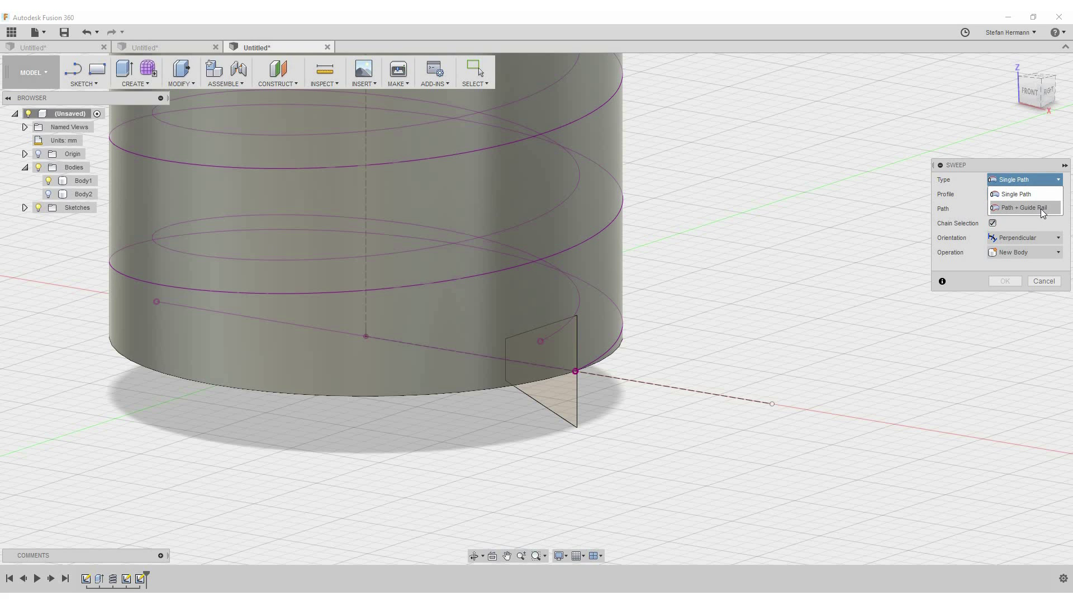
{"action": "left_click", "coordinate": [1043, 213]}
Step: Select the thread profile, one helix as the path, and the second helix as guide rail
{"action": "left_click", "coordinate": [559, 404]}
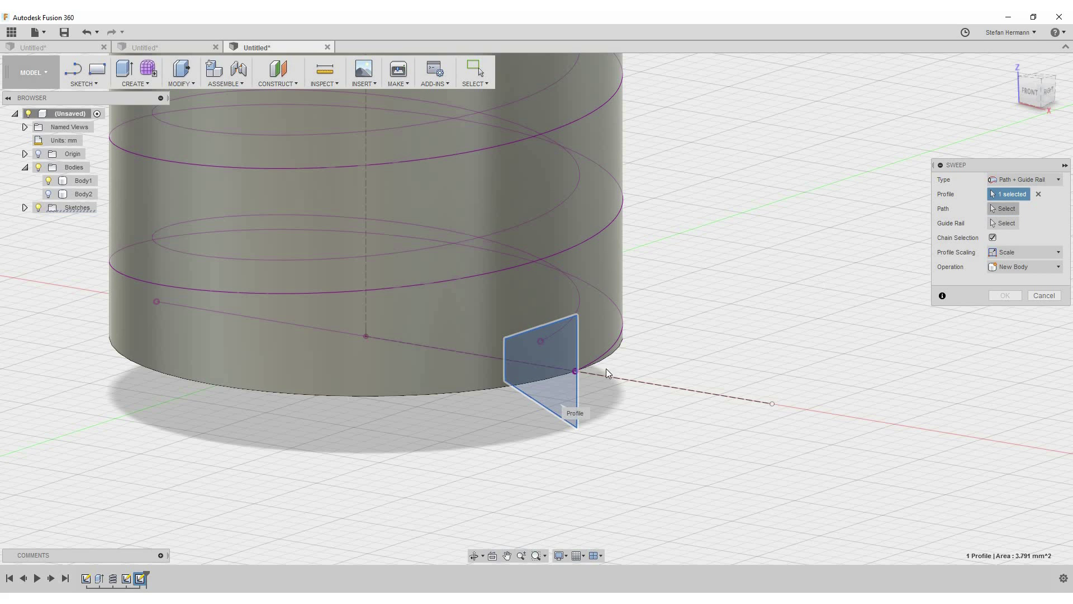
{"action": "left_click", "coordinate": [1006, 208]}
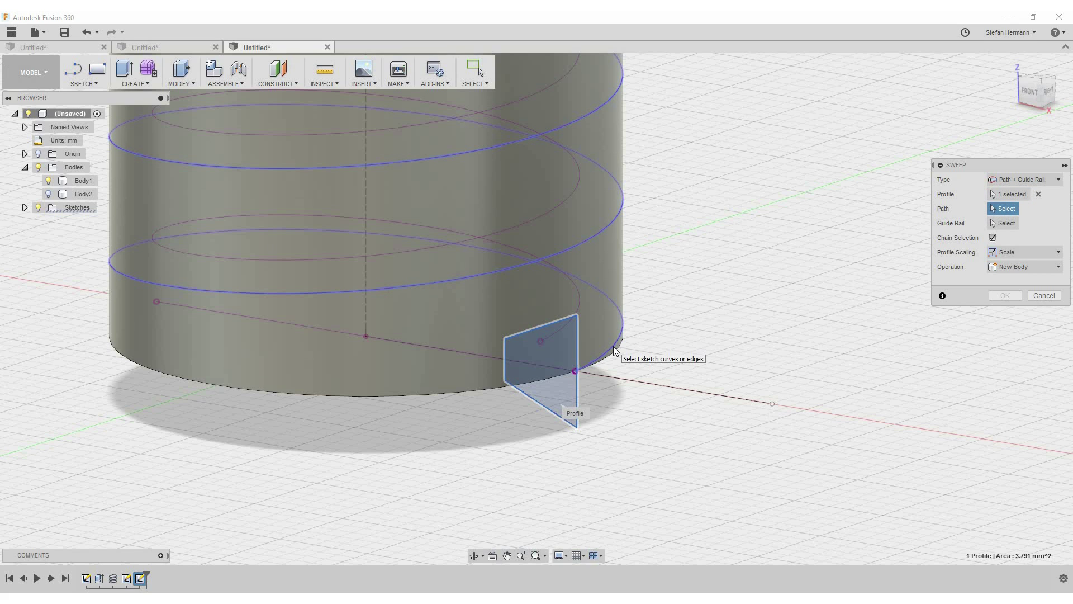
{"action": "left_click", "coordinate": [615, 351]}
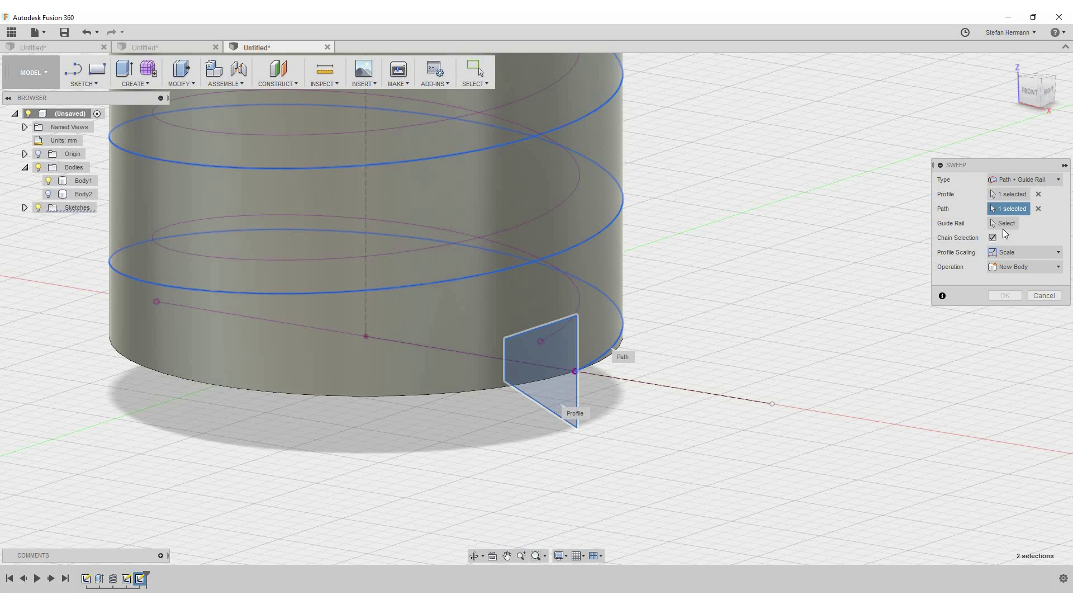
{"action": "left_click", "coordinate": [1004, 227]}
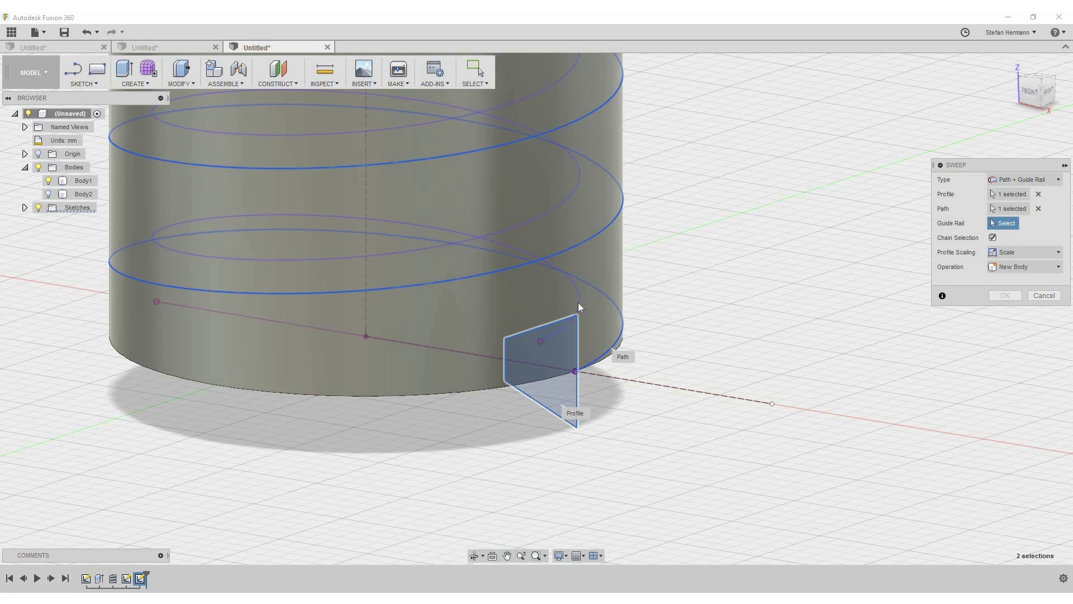
{"action": "left_click", "coordinate": [761, 333]}
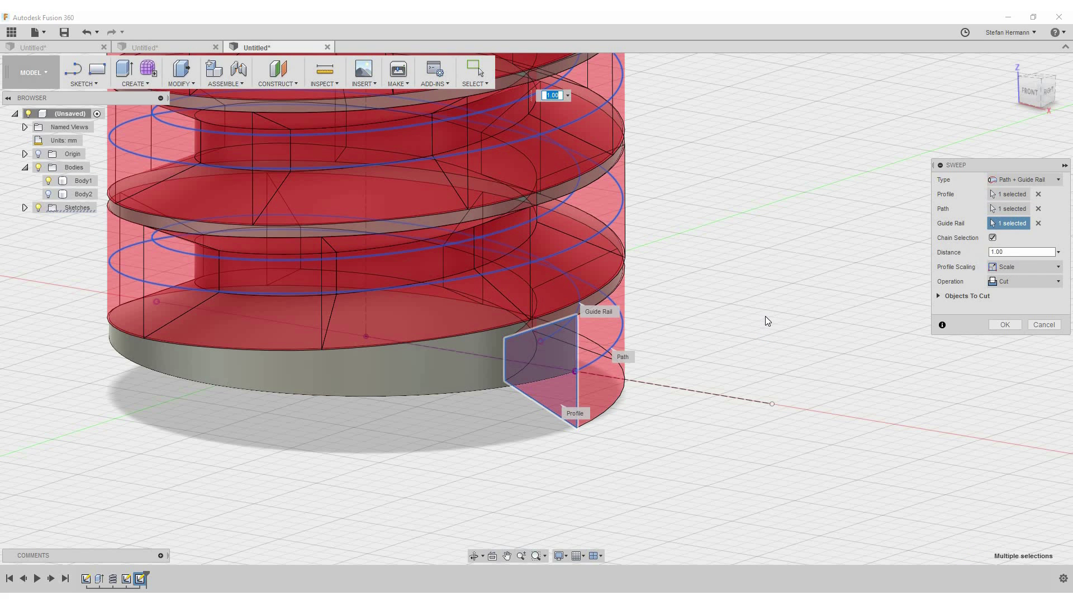
Step: Set the sweep's profile scaling to None and confirm the thread cut
{"action": "left_click", "coordinate": [1028, 266]}
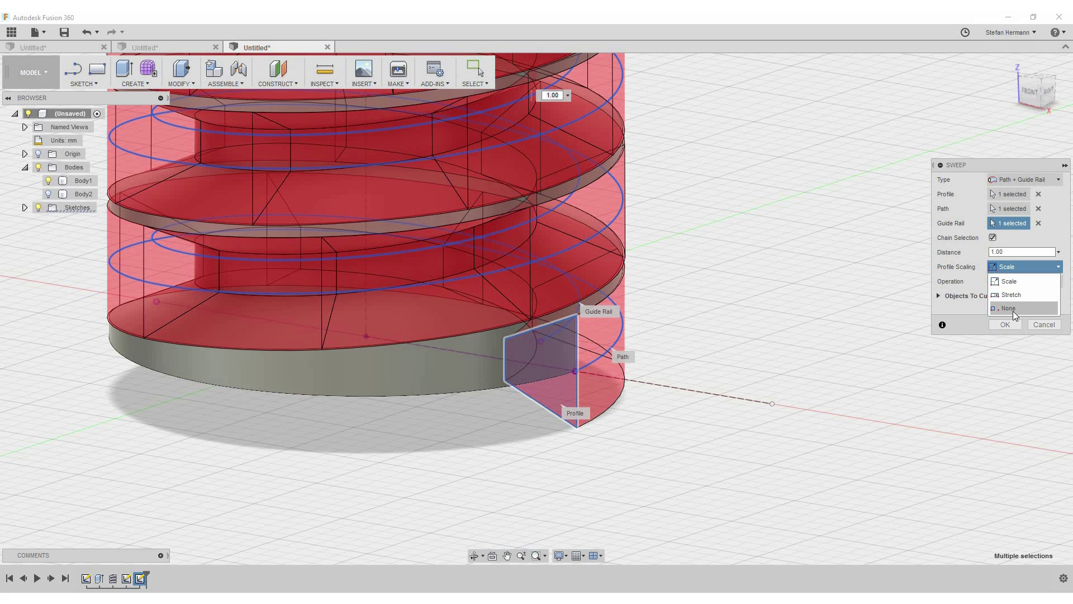
{"action": "left_click", "coordinate": [1013, 307]}
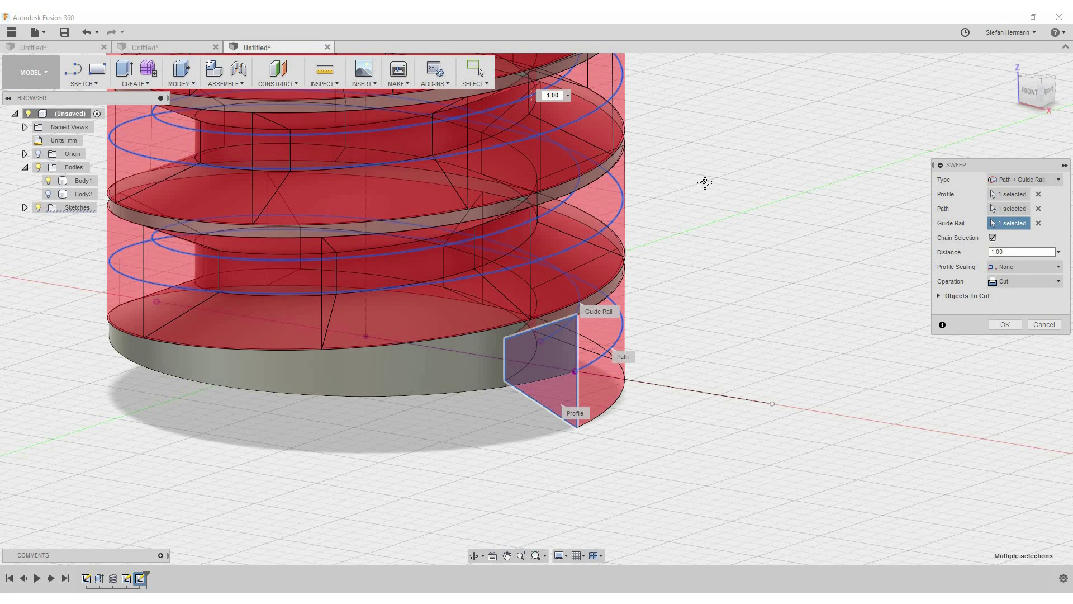
{"action": "middle_click_drag", "start_coordinate": [715, 269], "coordinate": [722, 385]}
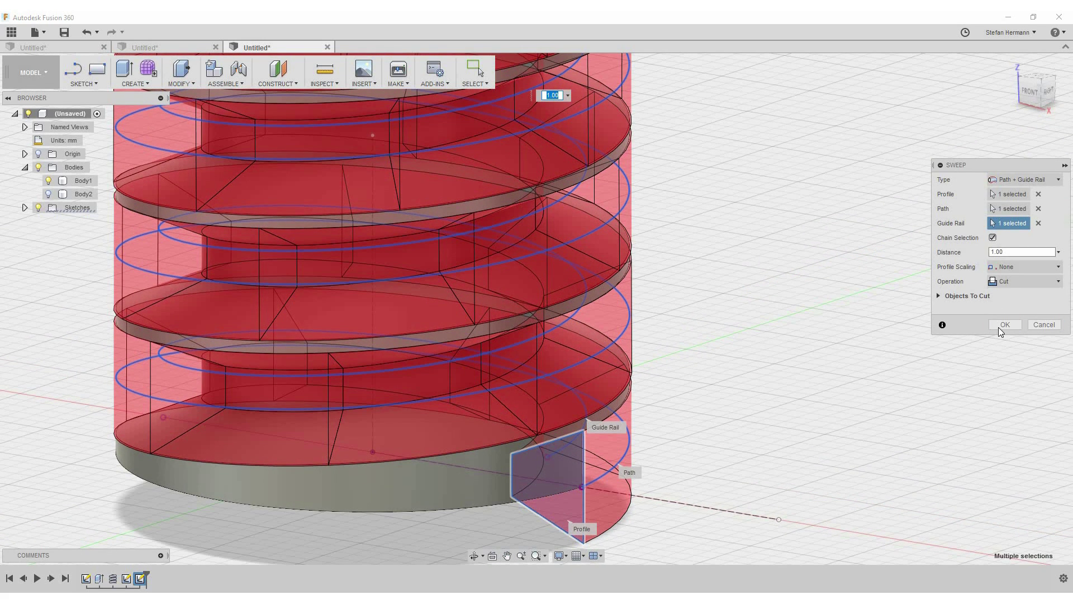
{"action": "key", "text": "Return"}
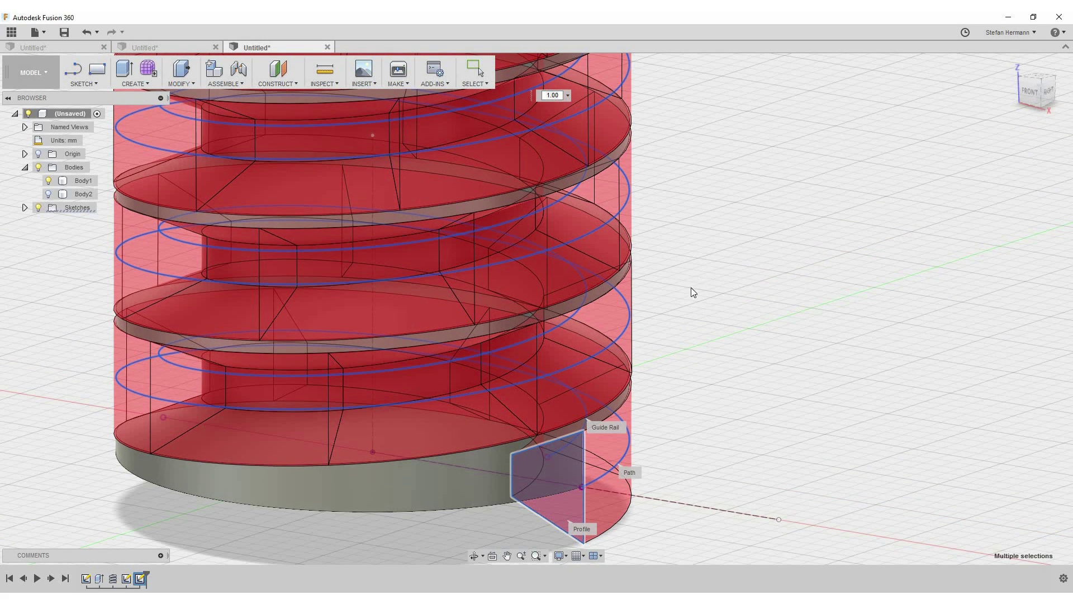
Step: Apply a 3 mm chamfer to the bottom edge of the threaded body
{"action": "mouse_move", "coordinate": [699, 257]}
{"action": "middle_mouse_down", "text": "shift"}
{"action": "mouse_move", "coordinate": [698, 246]}
{"action": "mouse_move", "coordinate": [708, 257]}
{"action": "mouse_move", "coordinate": [697, 254]}
{"action": "middle_mouse_up", "text": "shift"}
{"action": "scroll", "coordinate": [699, 251], "scroll_direction": "down", "scroll_amount": 5}
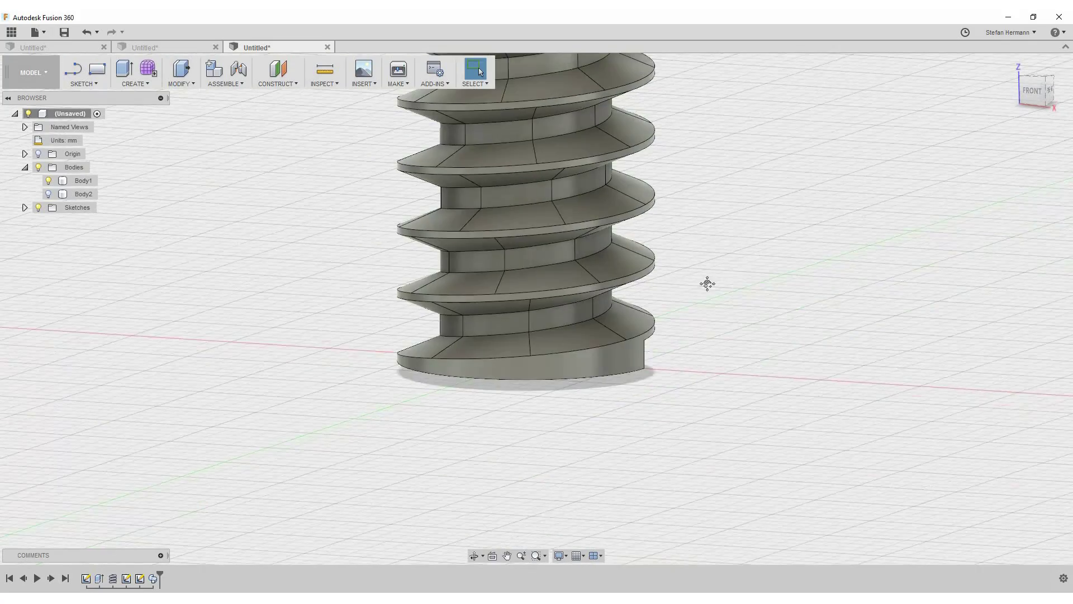
{"action": "scroll", "coordinate": [706, 282], "scroll_direction": "up", "scroll_amount": 2}
{"action": "middle_click_drag", "start_coordinate": [721, 274], "coordinate": [743, 301], "text": "shift"}
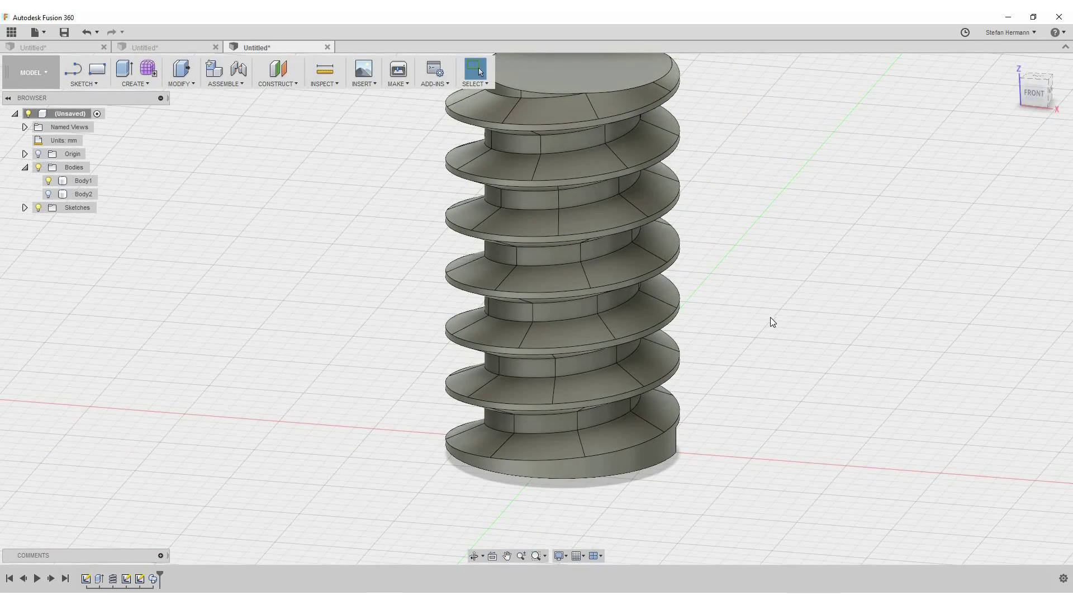
{"action": "left_click", "coordinate": [582, 479]}
{"action": "right_click", "coordinate": [584, 482]}
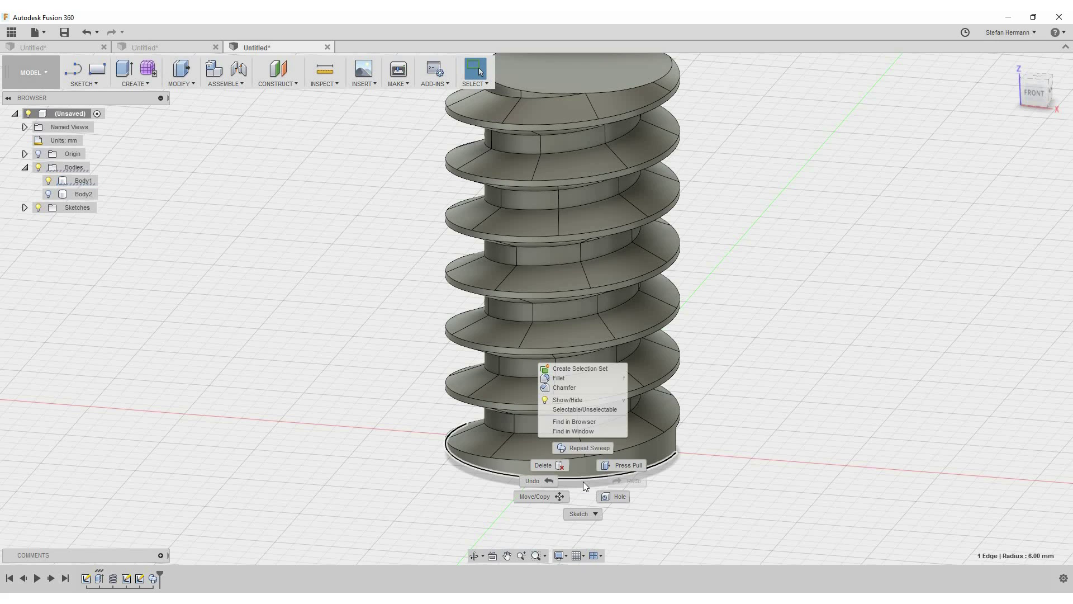
{"action": "left_click", "coordinate": [572, 386]}
{"action": "left_click_drag", "start_coordinate": [589, 460], "coordinate": [591, 438]}
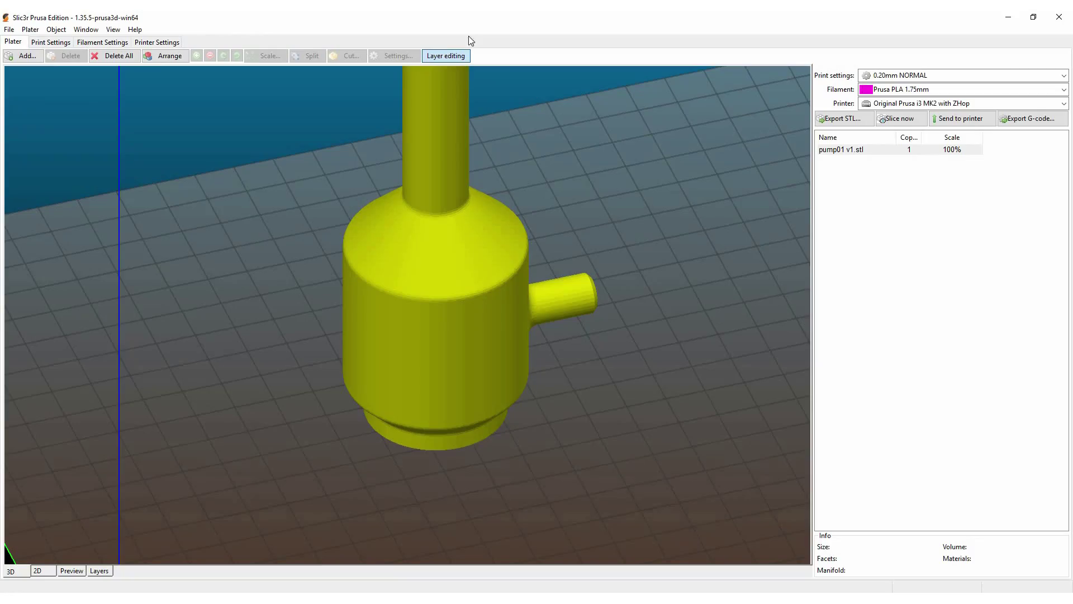
Step: Enable layer height editing on the pump model and inspect its sliced layers from the side
{"action": "left_click", "coordinate": [454, 66]}
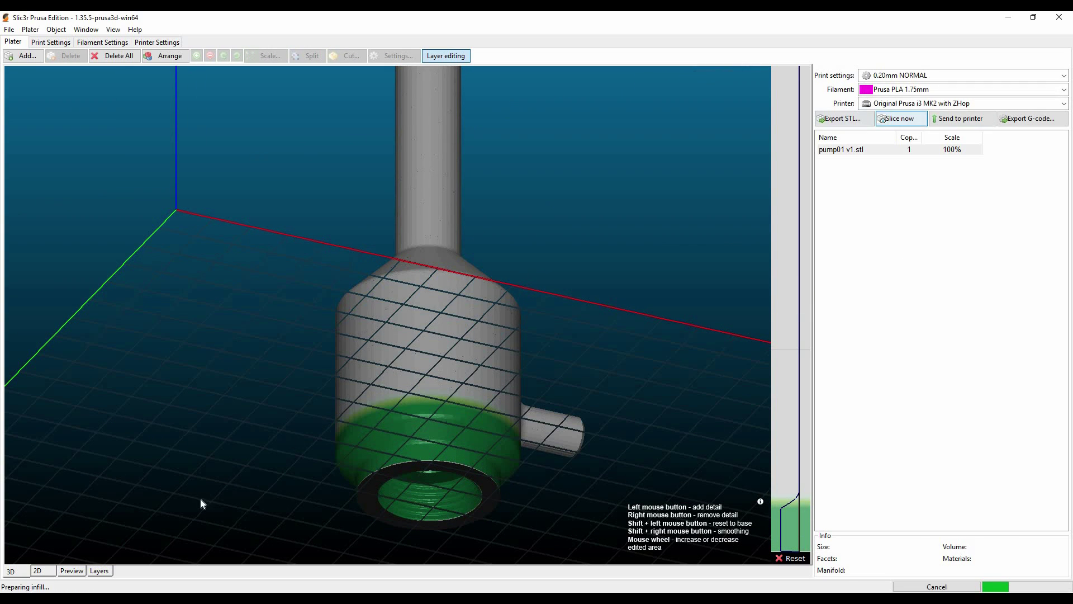
{"action": "left_click", "coordinate": [99, 571]}
{"action": "left_click", "coordinate": [71, 571]}
{"action": "scroll", "coordinate": [353, 501], "scroll_direction": "up", "scroll_amount": 5}
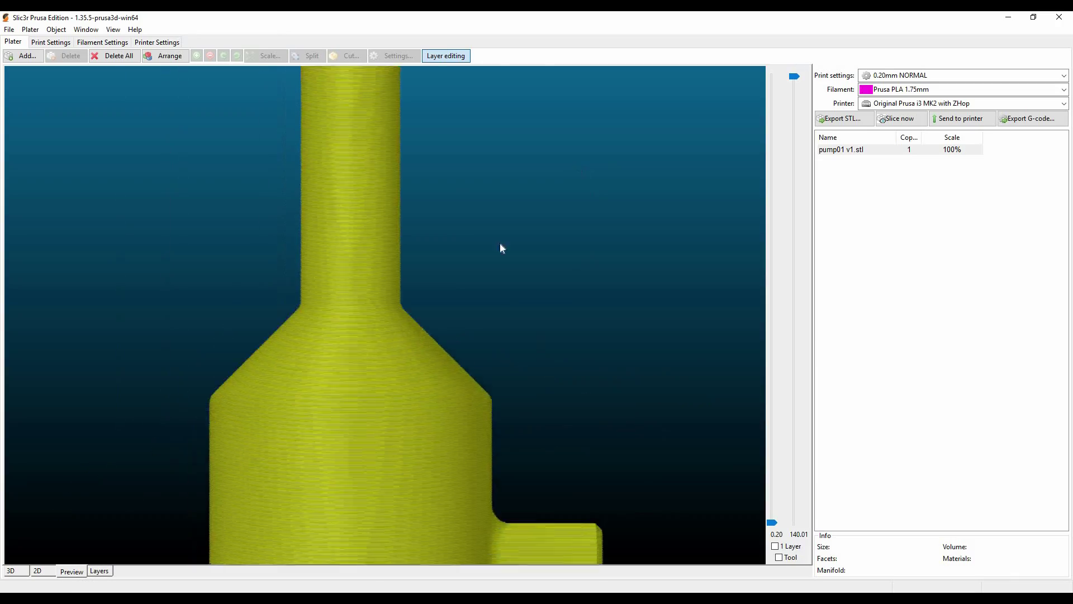
{"action": "left_click_drag", "start_coordinate": [499, 242], "coordinate": [462, 465]}
{"action": "scroll", "coordinate": [408, 369], "scroll_direction": "up", "scroll_amount": 5}
{"action": "scroll", "coordinate": [402, 421], "scroll_direction": "down", "scroll_amount": 2}
{"action": "scroll", "coordinate": [400, 412], "scroll_direction": "up", "scroll_amount": 3}
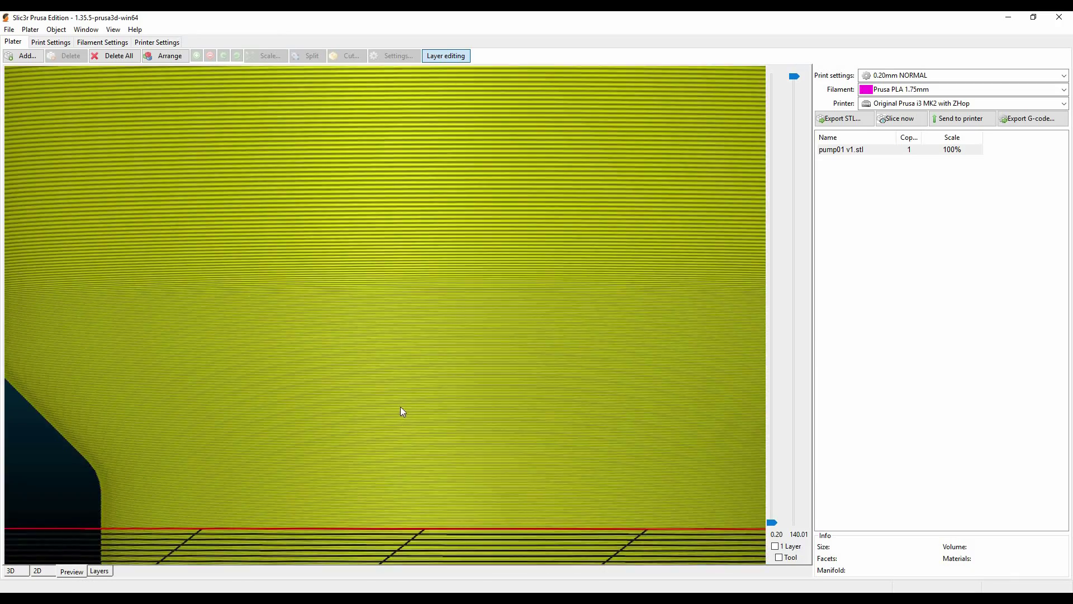